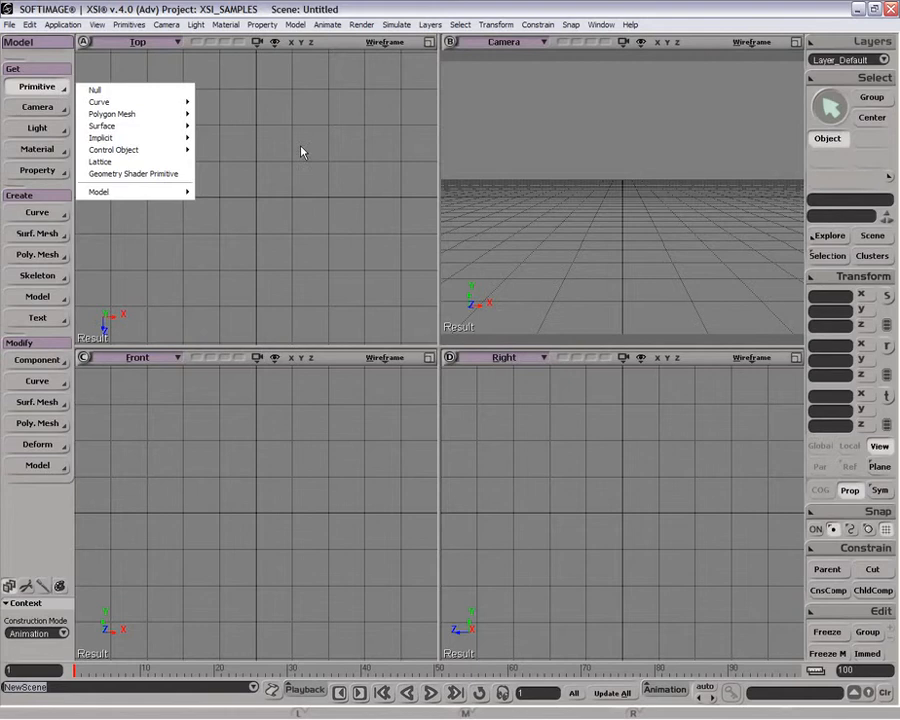
Create a NURBS surface grid primitive with the default settings
{"action": "left_click", "coordinate": [279, 169]}
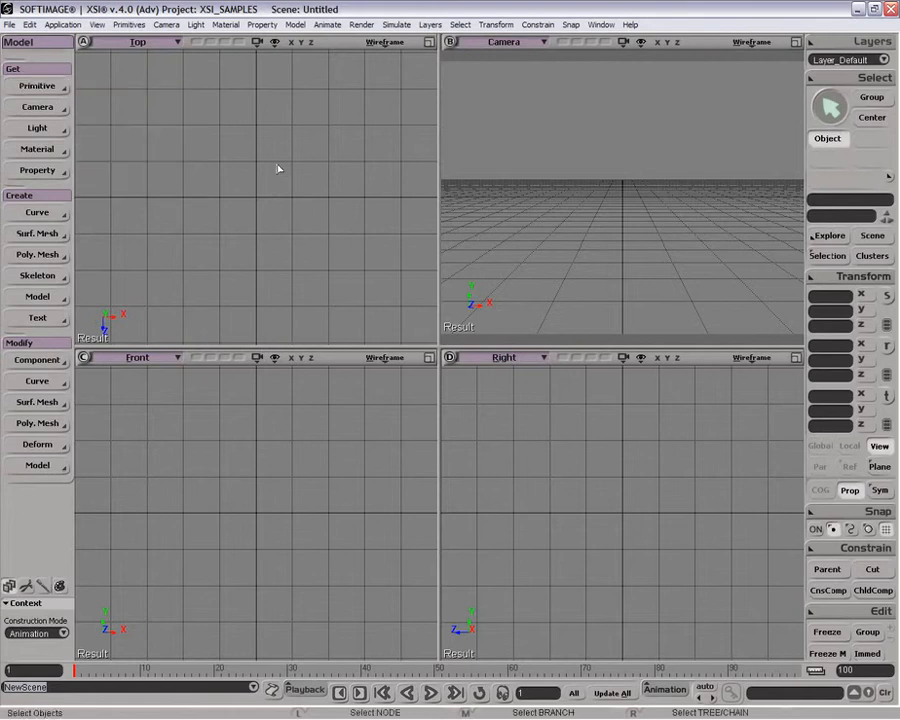
{"action": "left_click", "coordinate": [46, 88]}
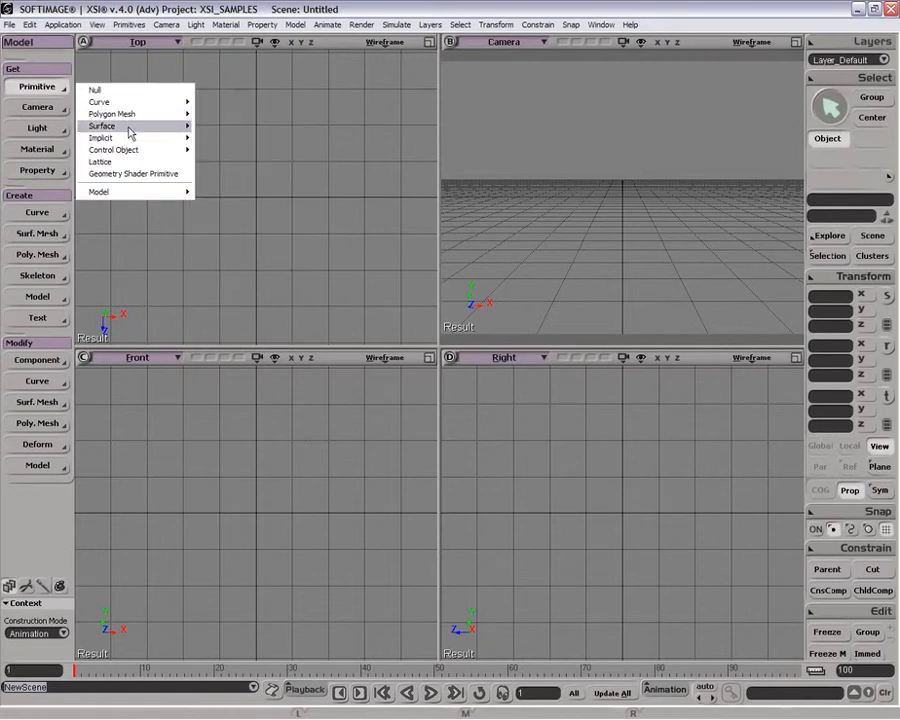
{"action": "mouse_move", "coordinate": [125, 127]}
{"action": "left_click", "coordinate": [240, 181]}
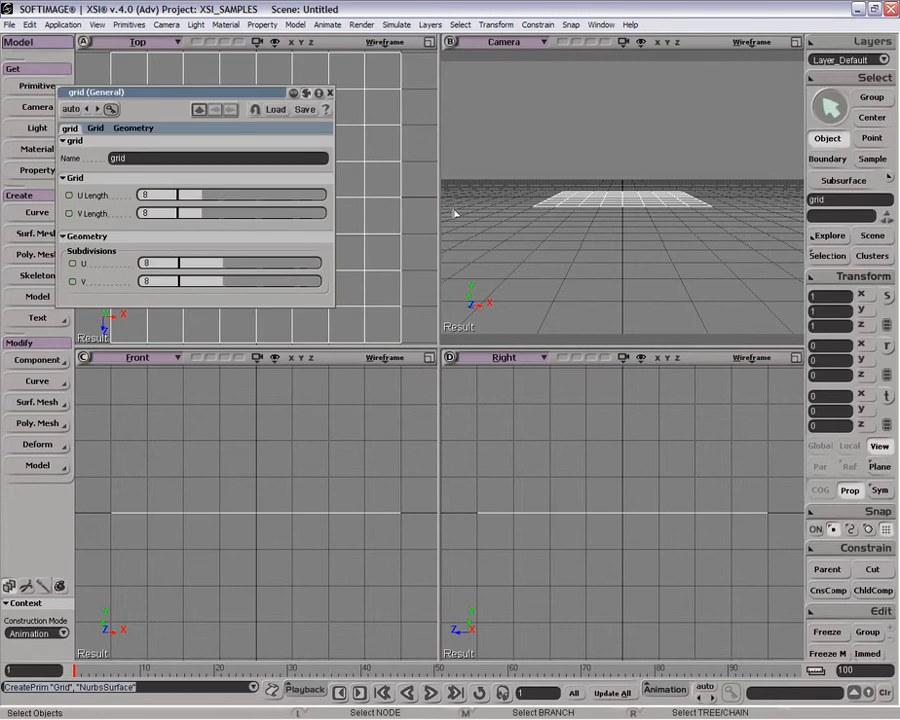
Display the Camera view in Shaded mode at full size and close the grid's property page
{"action": "left_click_drag", "start_coordinate": [657, 237], "coordinate": [633, 281]}
{"action": "left_click", "coordinate": [751, 42]}
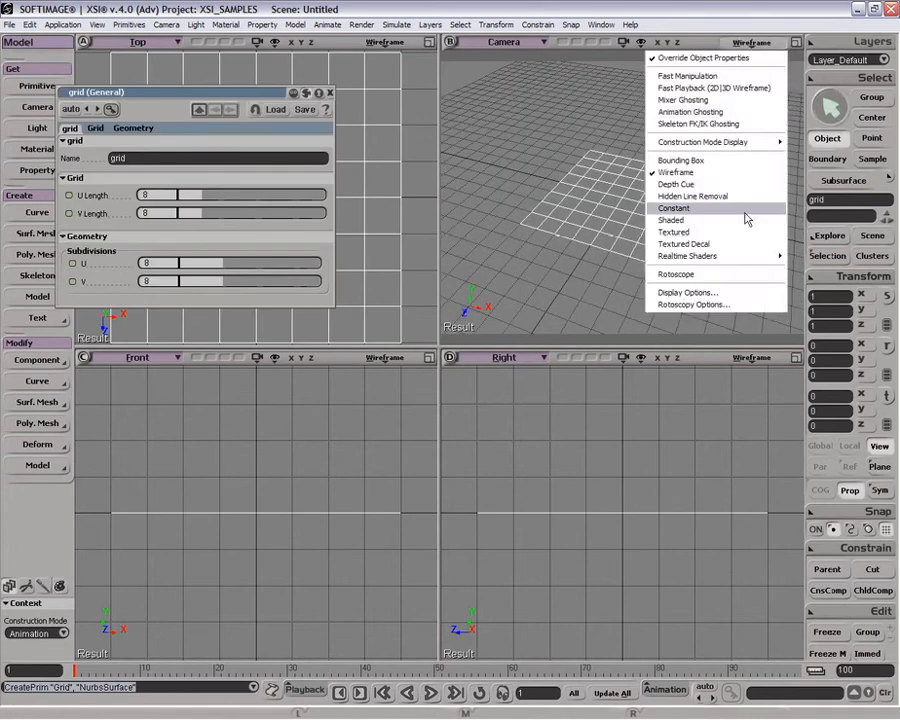
{"action": "left_click", "coordinate": [742, 222]}
{"action": "key", "text": "F12"}
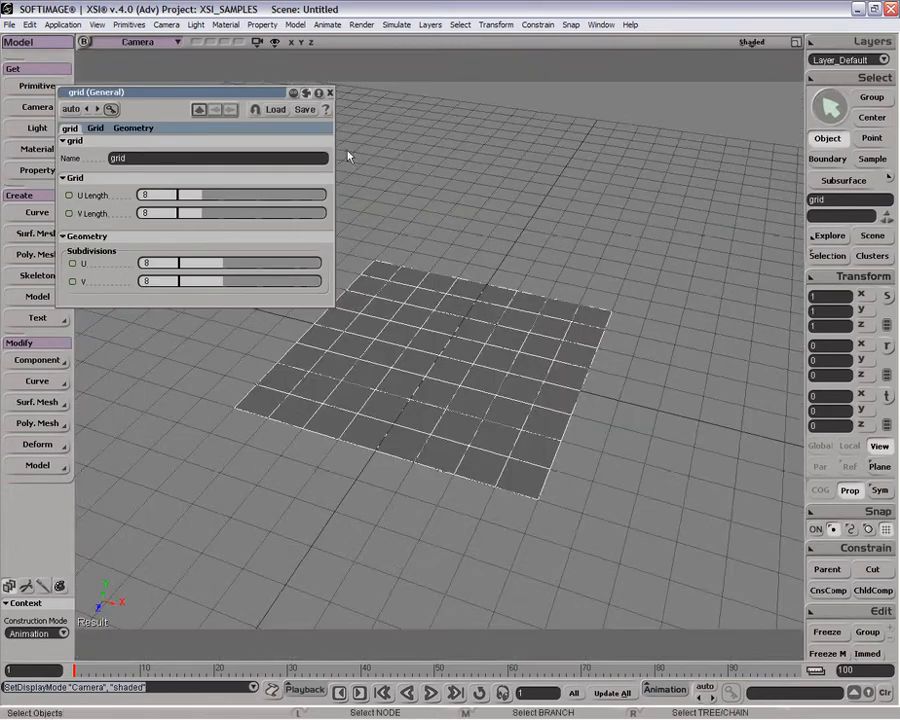
{"action": "left_click", "coordinate": [330, 92]}
Apply a Wave control object to the grid and leave the wave selected with its property page closed
{"action": "left_click", "coordinate": [37, 86]}
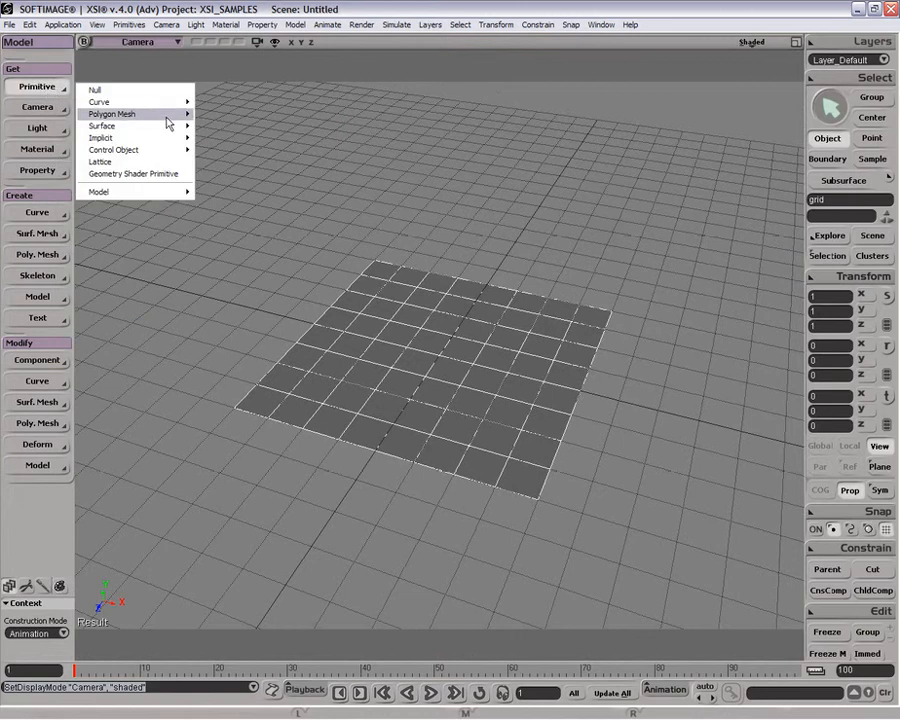
{"action": "mouse_move", "coordinate": [178, 152]}
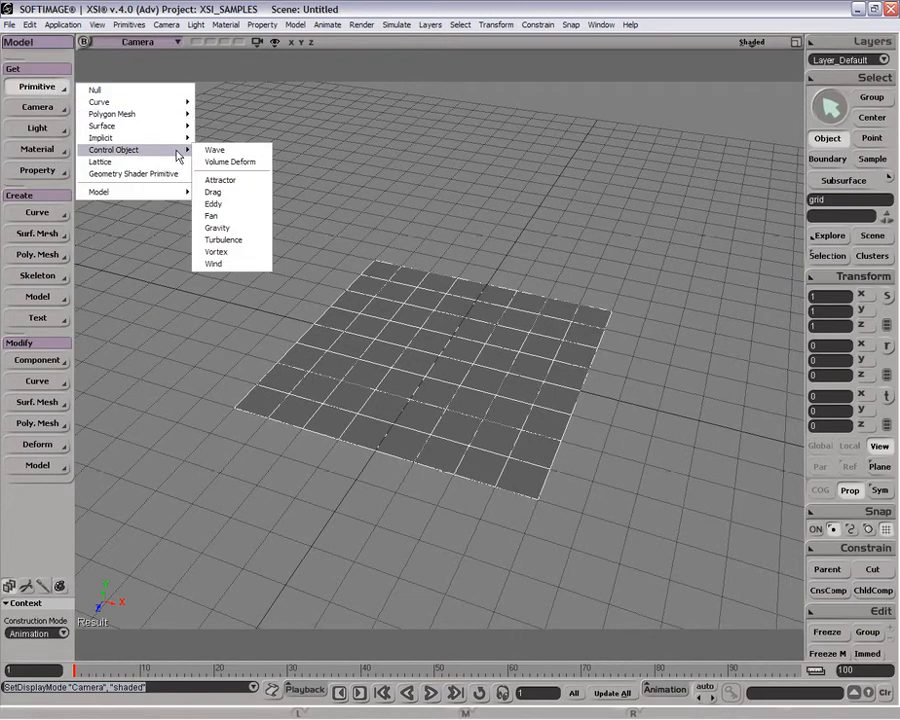
{"action": "left_click", "coordinate": [245, 152]}
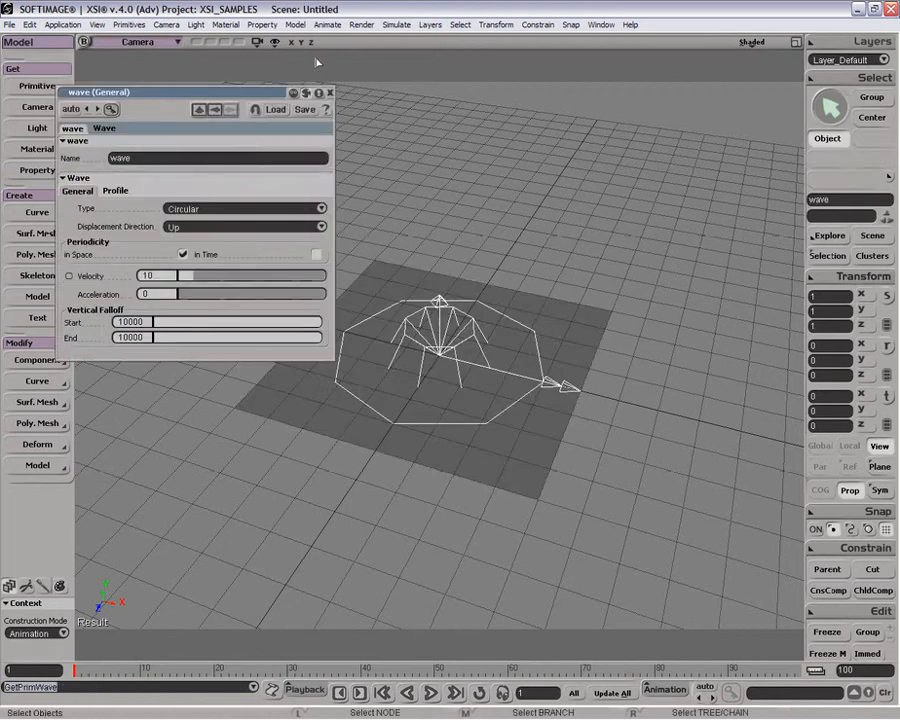
{"action": "left_click", "coordinate": [375, 397]}
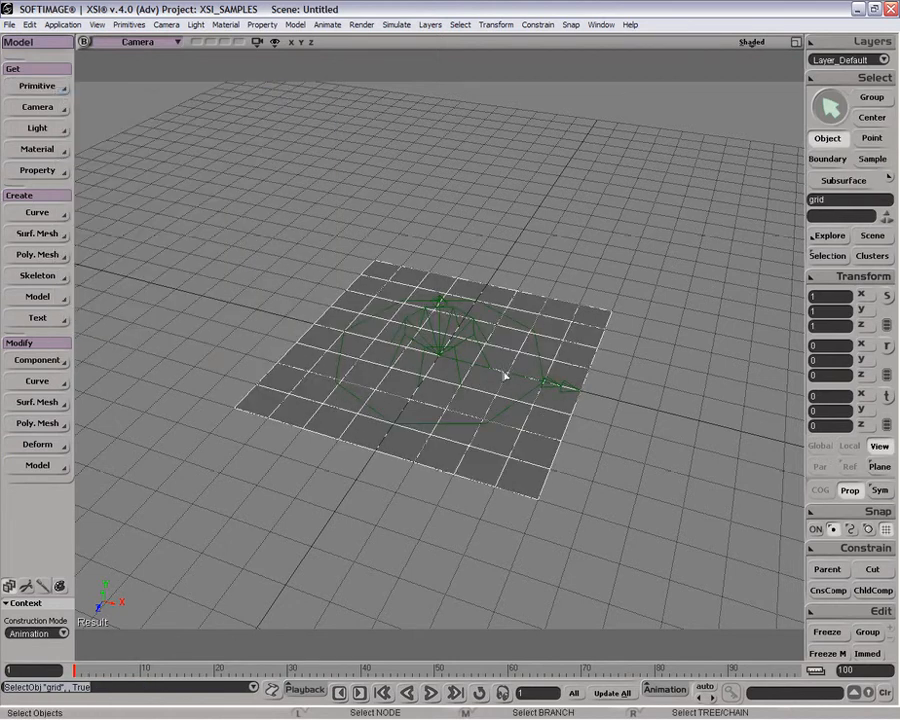
{"action": "left_click", "coordinate": [436, 351]}
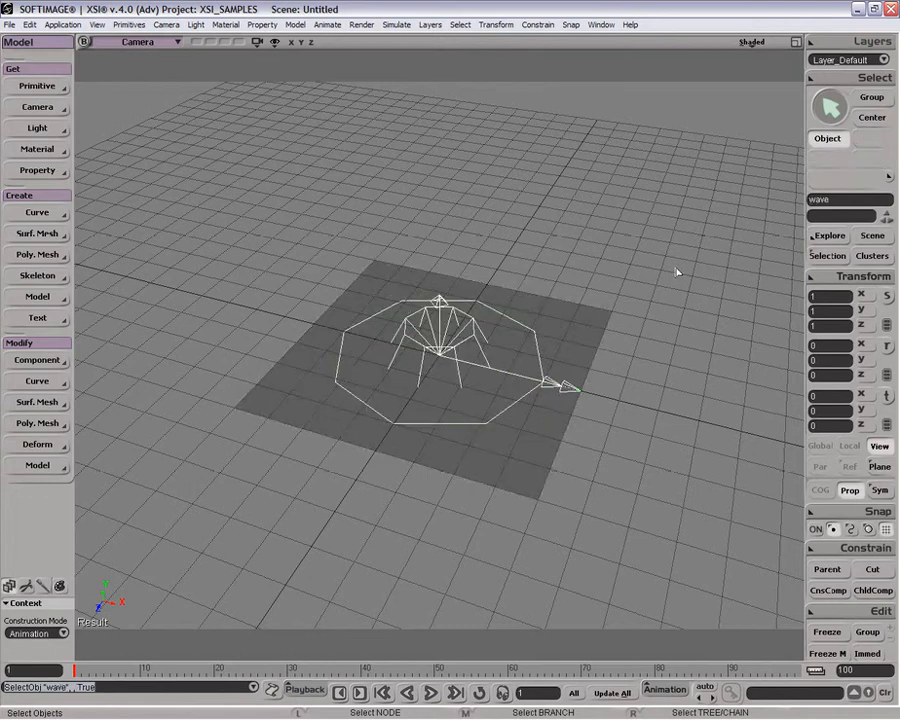
Play the wave animation briefly, then inspect the grid's operator stack for the Wave Op
{"action": "left_click", "coordinate": [431, 693]}
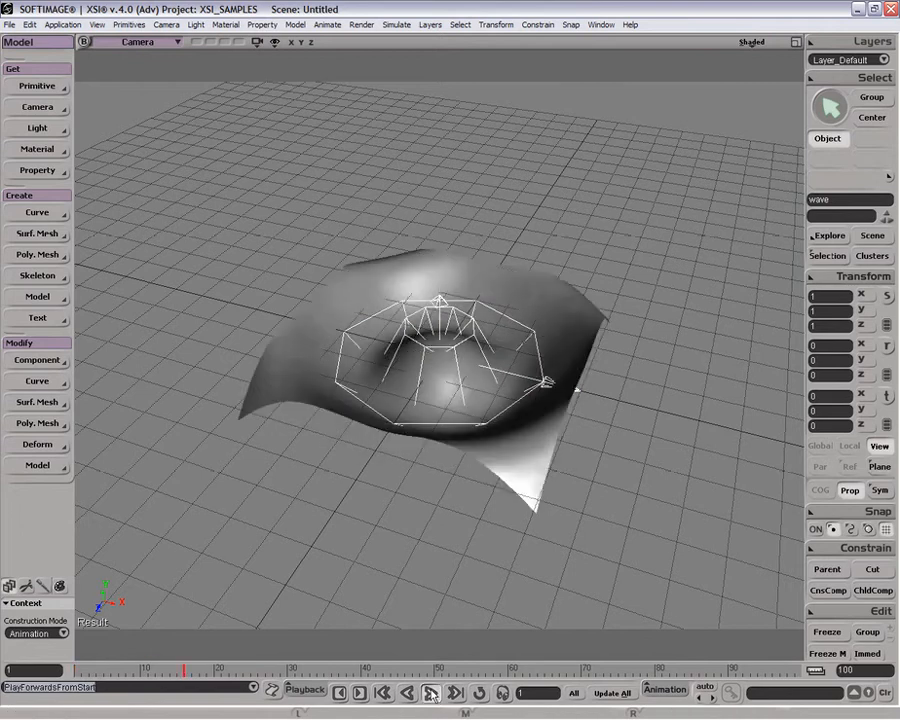
{"action": "left_click", "coordinate": [431, 693]}
{"action": "left_click", "coordinate": [490, 452]}
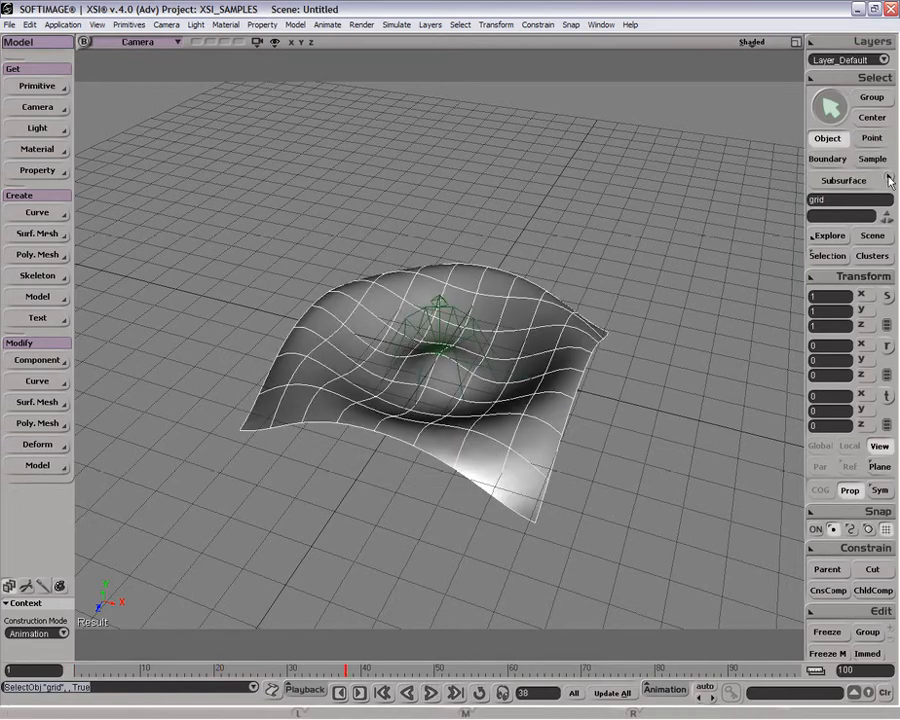
{"action": "left_click", "coordinate": [836, 256]}
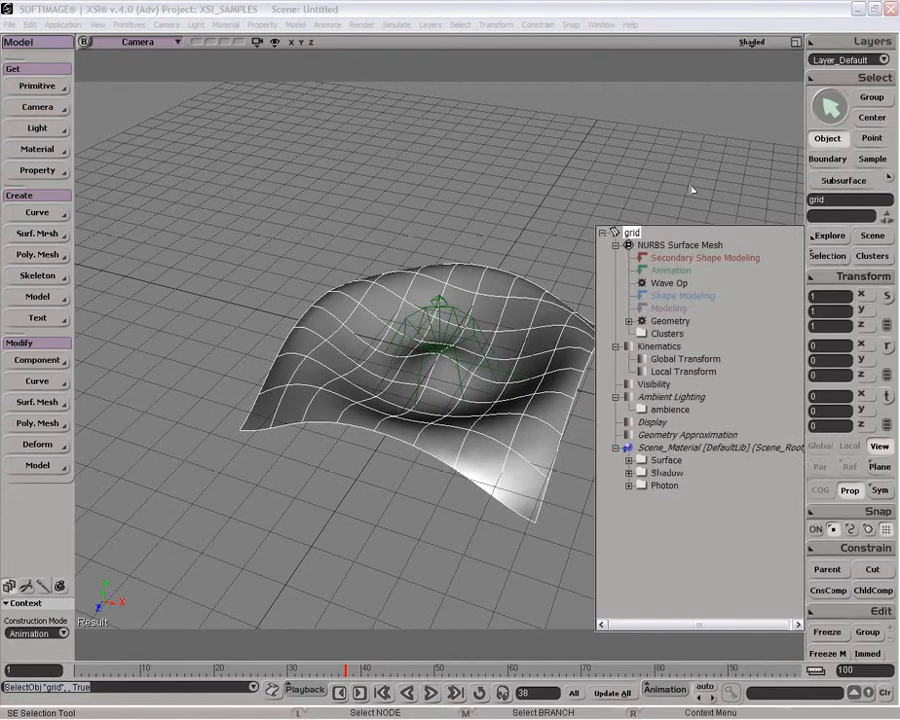
{"action": "left_click", "coordinate": [453, 364]}
Open the property pages of both the wave control object and the grid's Wave Op
{"action": "left_click", "coordinate": [439, 306]}
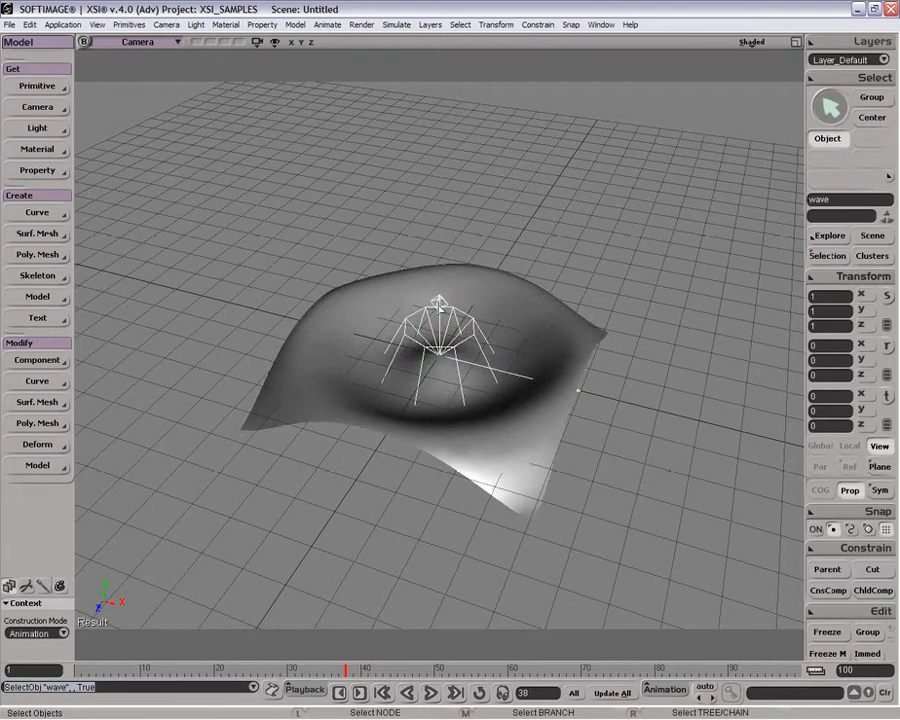
{"action": "key", "text": "Return"}
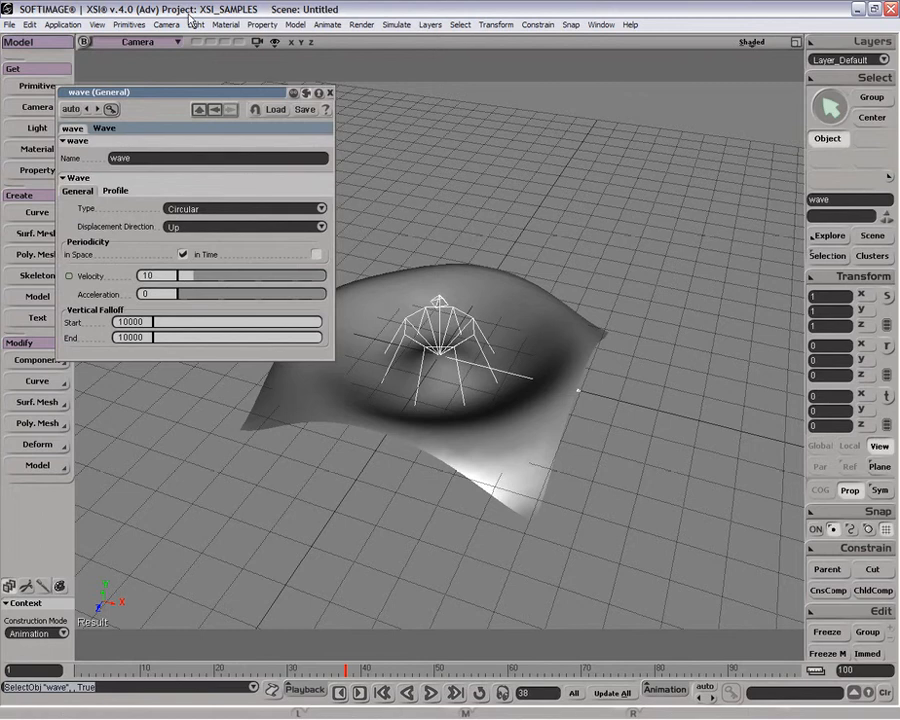
{"action": "left_click_drag", "start_coordinate": [147, 92], "coordinate": [147, 81]}
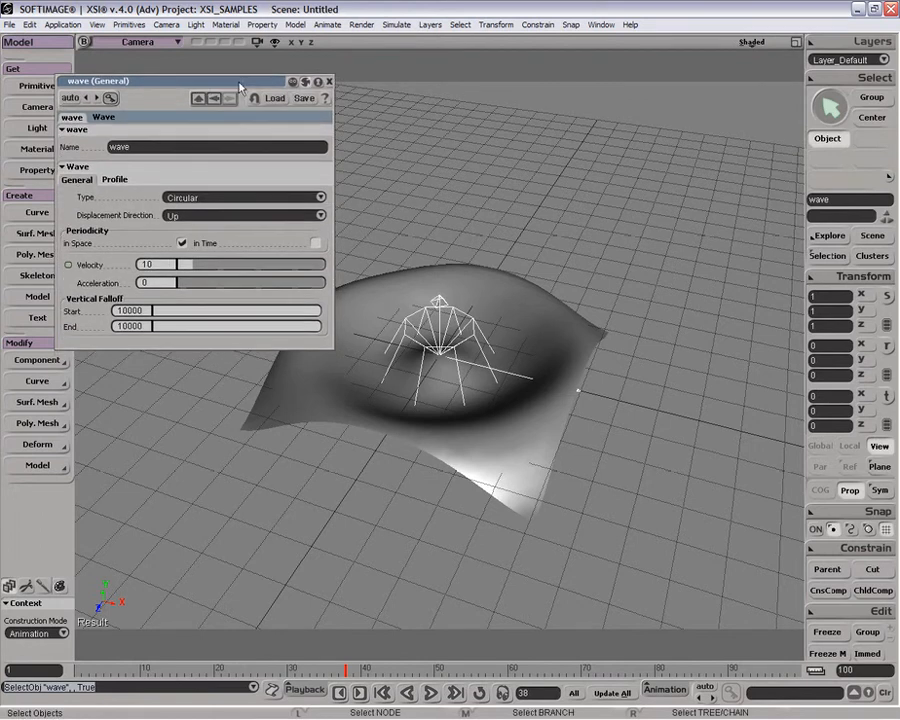
{"action": "left_click", "coordinate": [604, 340]}
{"action": "right_click", "coordinate": [606, 228]}
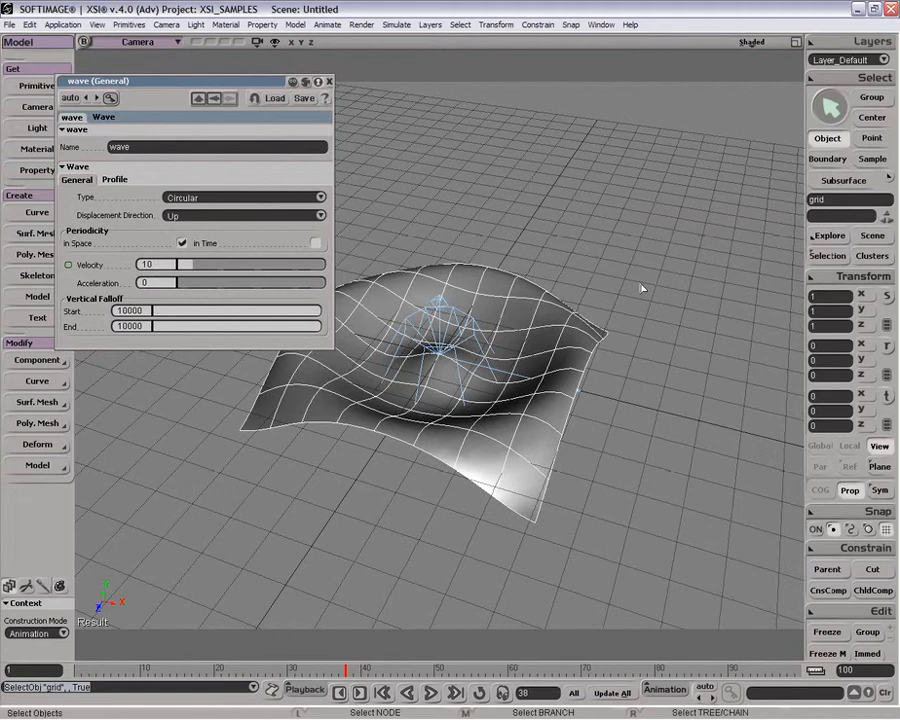
{"action": "left_click_drag", "start_coordinate": [211, 199], "coordinate": [590, 73]}
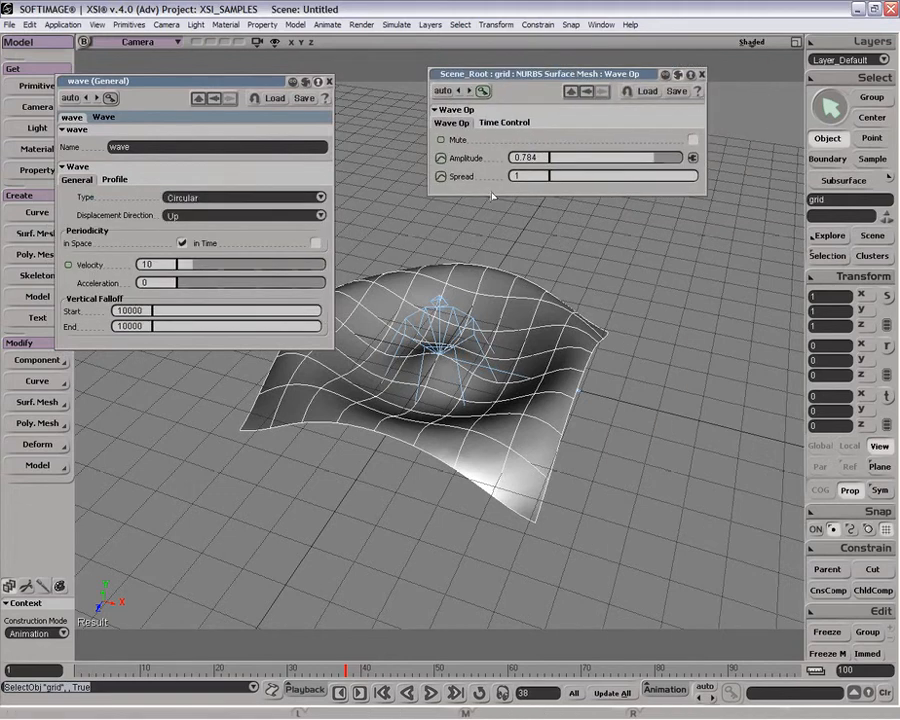
Collapse the Wave Op and wave property pages and move the wave page clear of the grid
{"action": "double_click", "coordinate": [617, 74]}
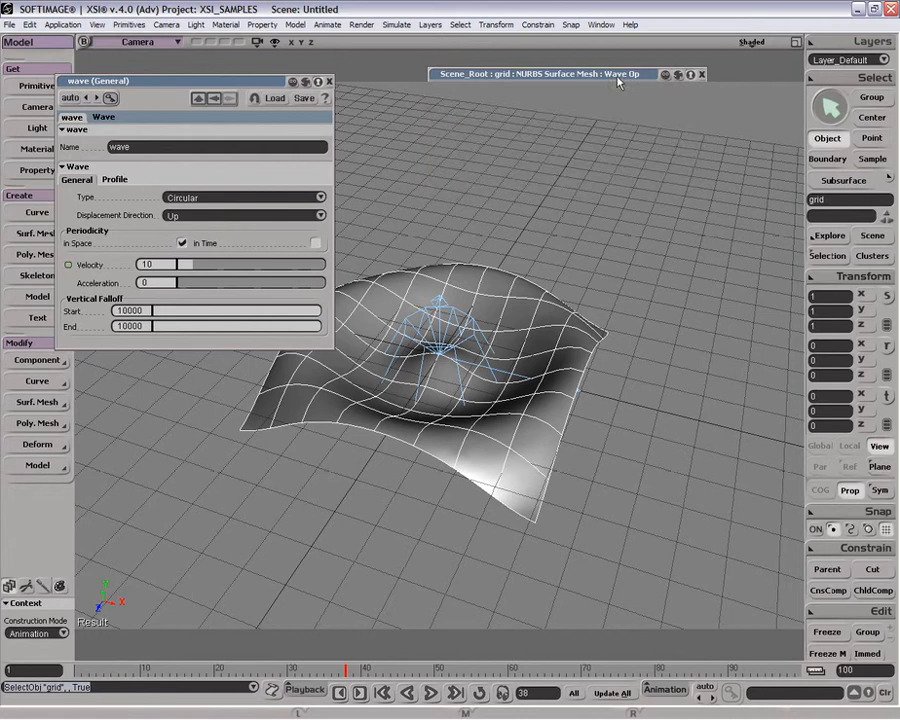
{"action": "double_click", "coordinate": [276, 82]}
{"action": "left_click_drag", "start_coordinate": [276, 82], "coordinate": [333, 64]}
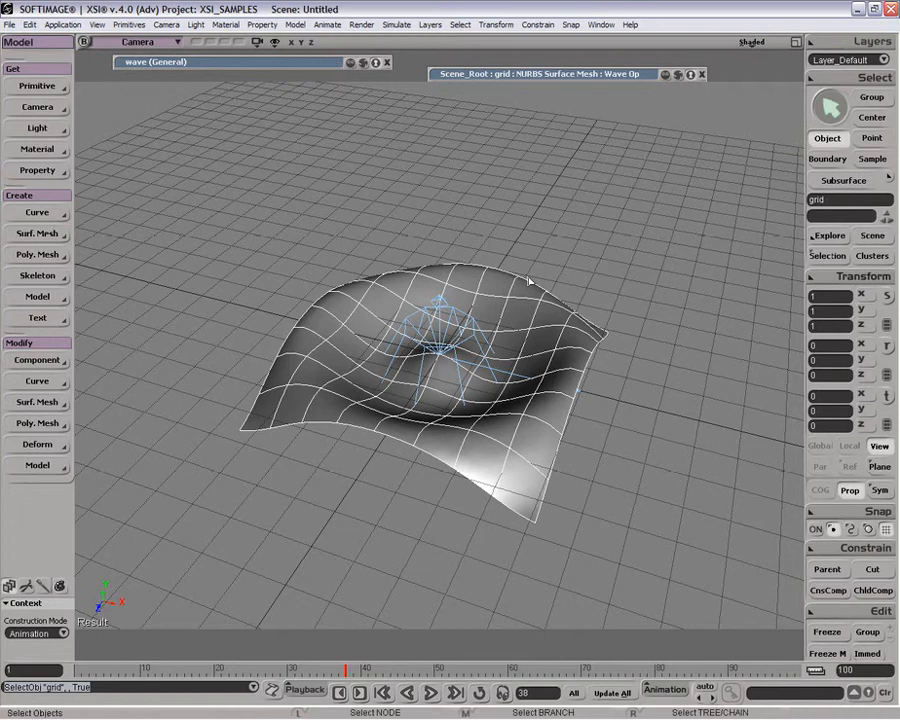
Reopen the wave's settings and set its Type to Planar
{"action": "key", "text": "o"}
{"action": "left_click_drag", "start_coordinate": [566, 256], "coordinate": [546, 271]}
{"action": "key", "text": "space"}
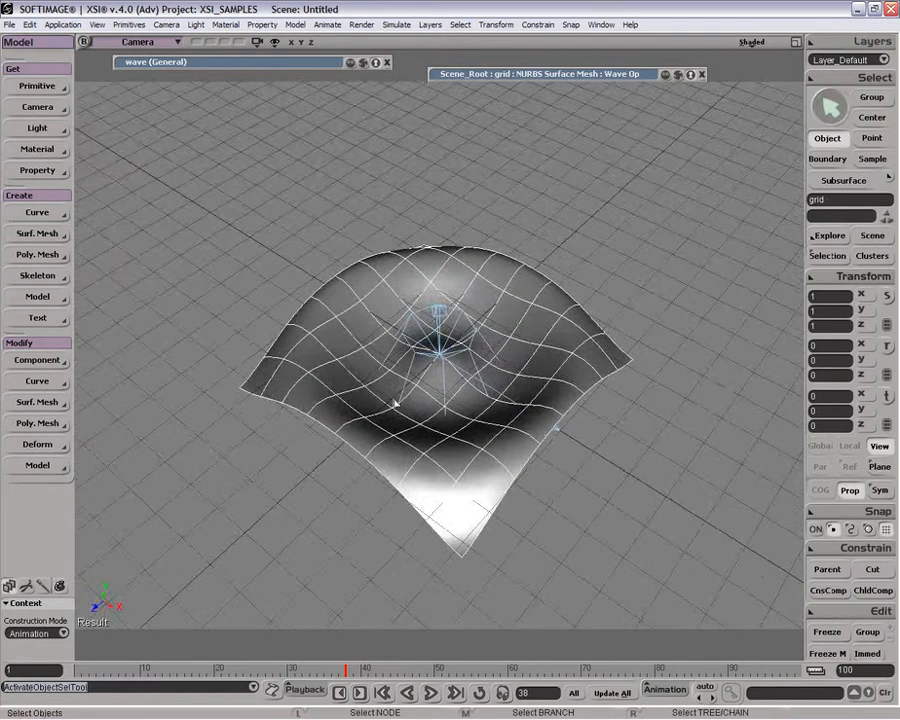
{"action": "left_click", "coordinate": [320, 64]}
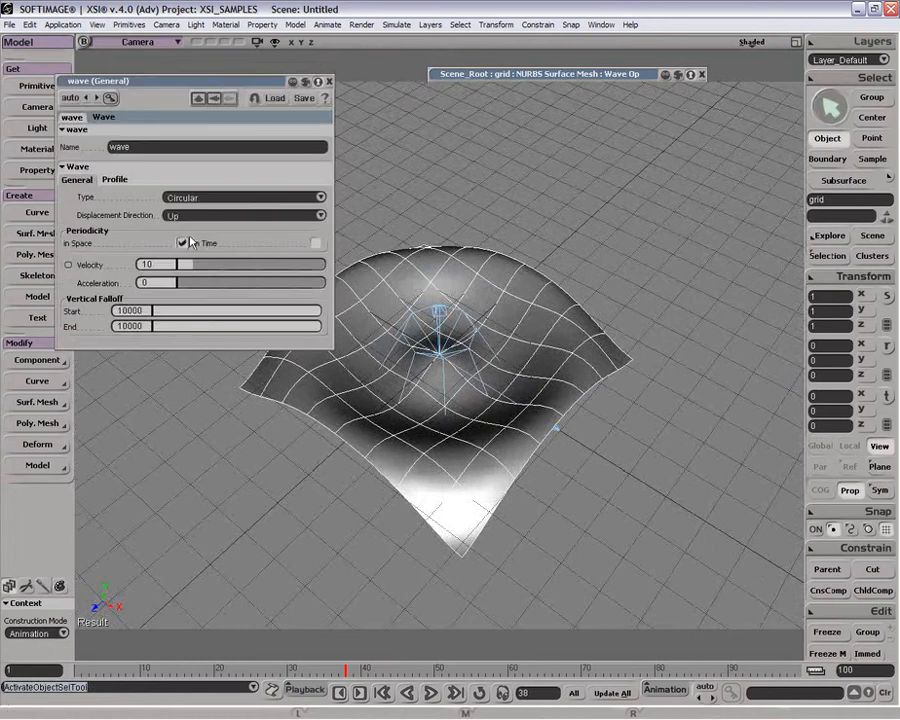
{"action": "left_click", "coordinate": [268, 203]}
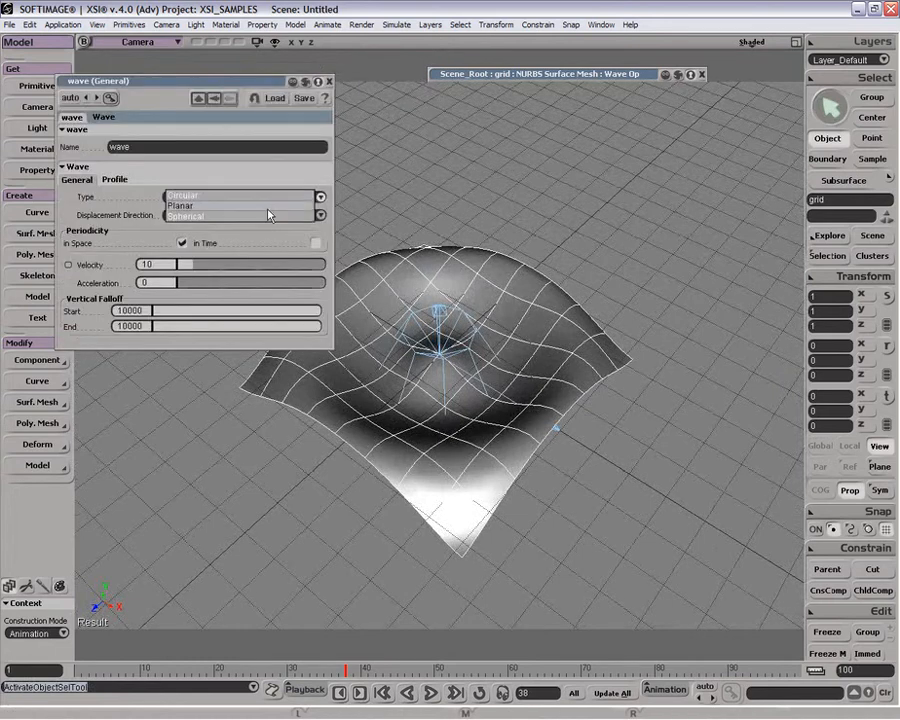
{"action": "left_click", "coordinate": [268, 207]}
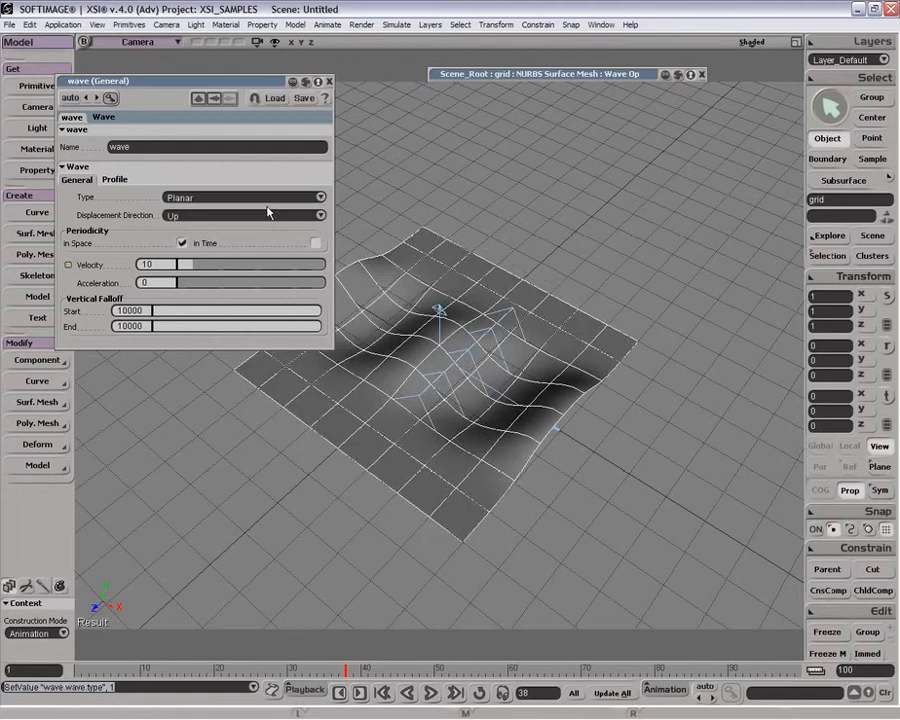
Scale the wave control object to about 2.5 along Z and play the planar wave animation
{"action": "left_click", "coordinate": [457, 371]}
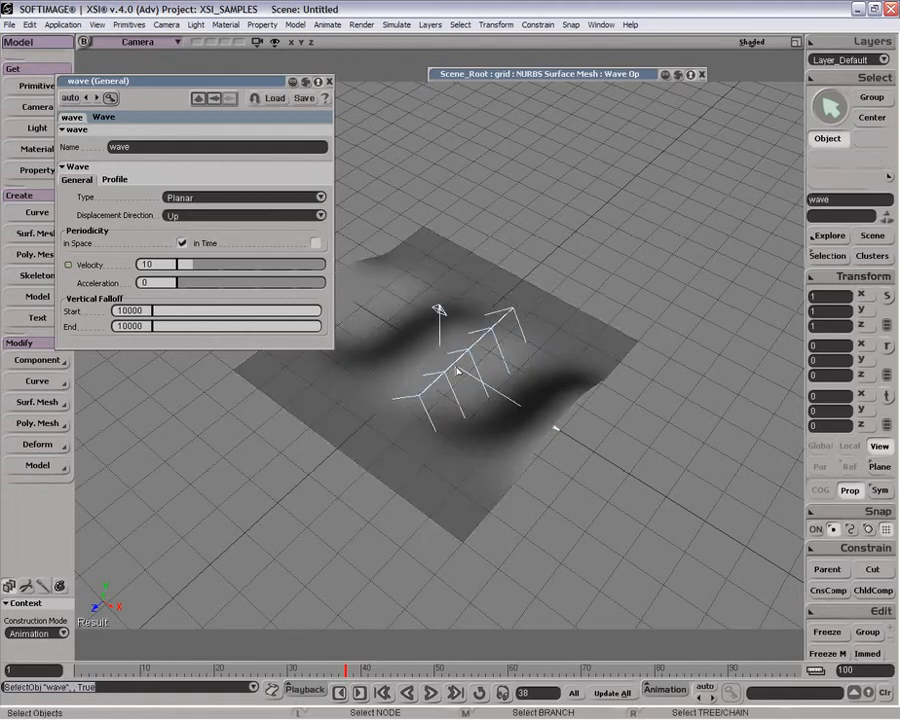
{"action": "key", "text": "x"}
{"action": "left_click_drag", "start_coordinate": [388, 401], "coordinate": [249, 494]}
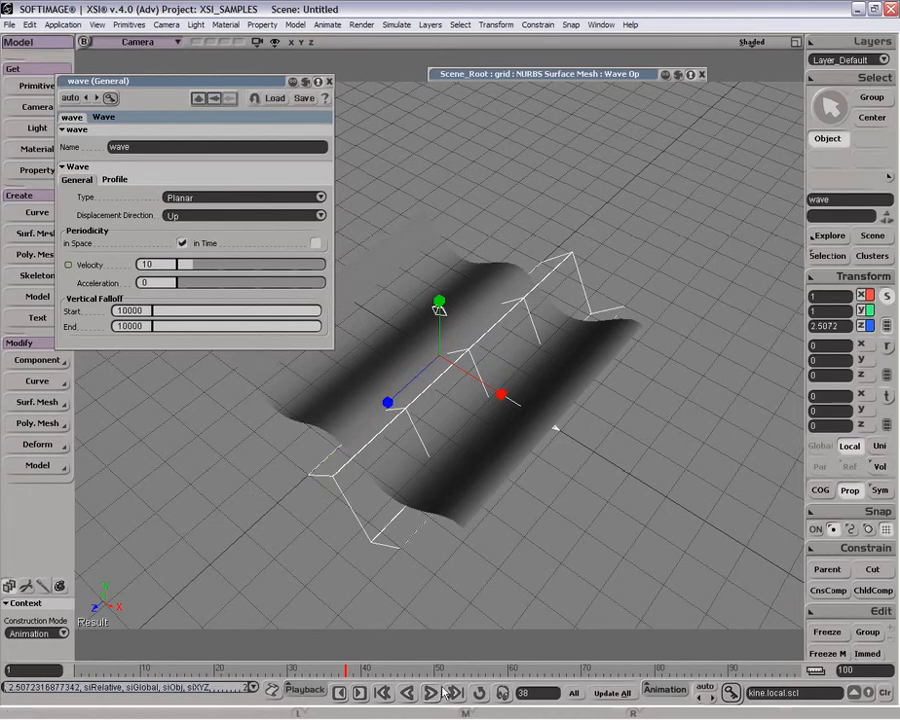
{"action": "left_click", "coordinate": [431, 694]}
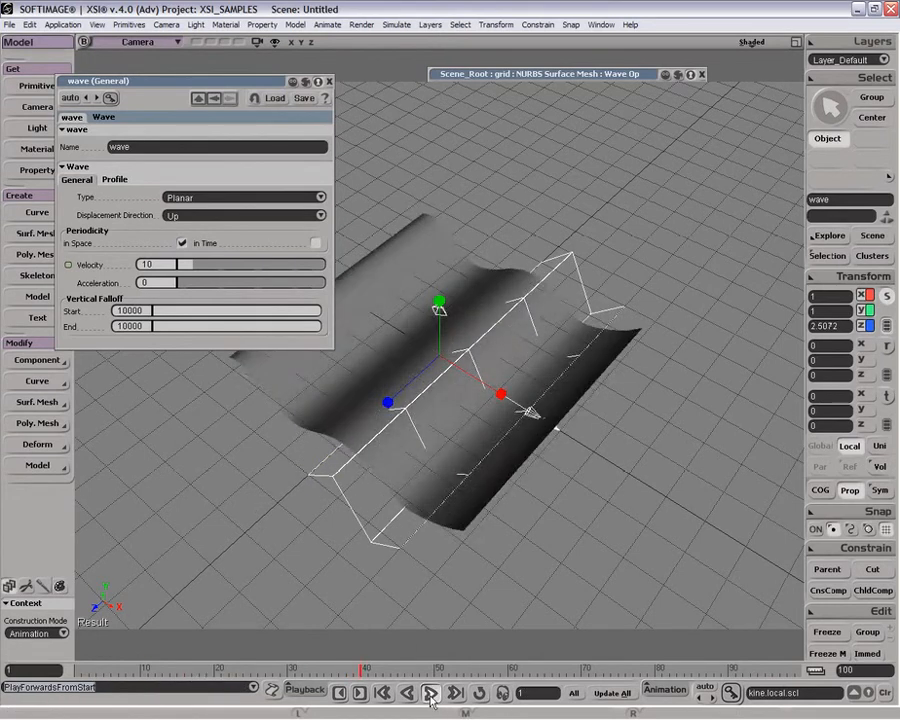
{"action": "left_click", "coordinate": [431, 694]}
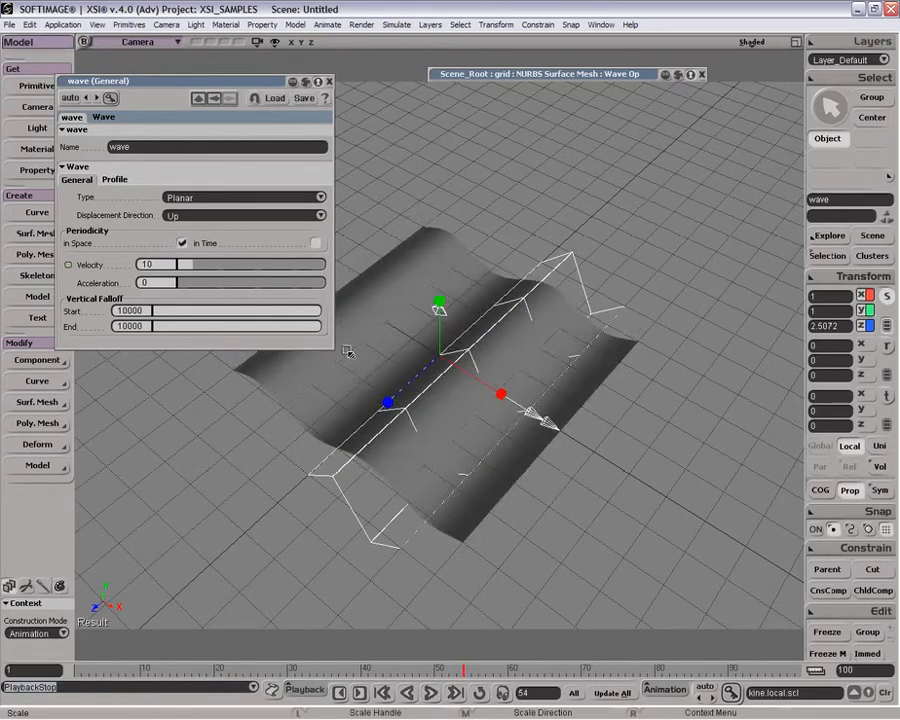
Set the wave's Type to Spherical and preview the animation with the wave lowered to about -0.96 in Y
{"action": "left_click", "coordinate": [237, 200]}
{"action": "left_click", "coordinate": [237, 209]}
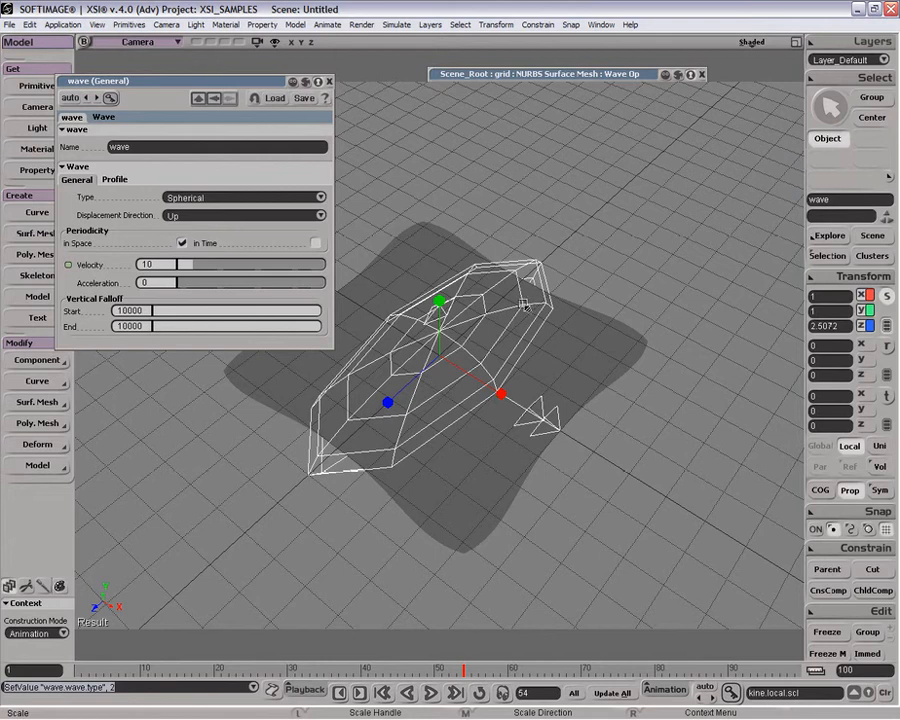
{"action": "key", "text": "v"}
{"action": "mouse_move", "coordinate": [438, 345]}
{"action": "left_mouse_down"}
{"action": "mouse_move", "coordinate": [436, 358]}
{"action": "mouse_move", "coordinate": [438, 313]}
{"action": "mouse_move", "coordinate": [438, 333]}
{"action": "left_mouse_up"}
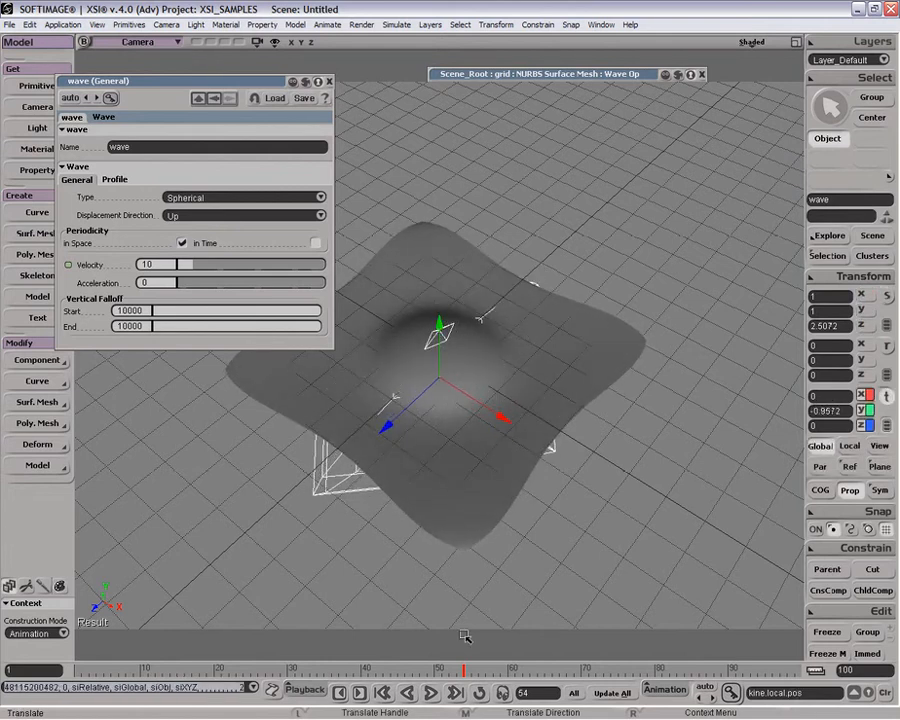
{"action": "middle_click", "coordinate": [431, 695]}
{"action": "left_click", "coordinate": [431, 695]}
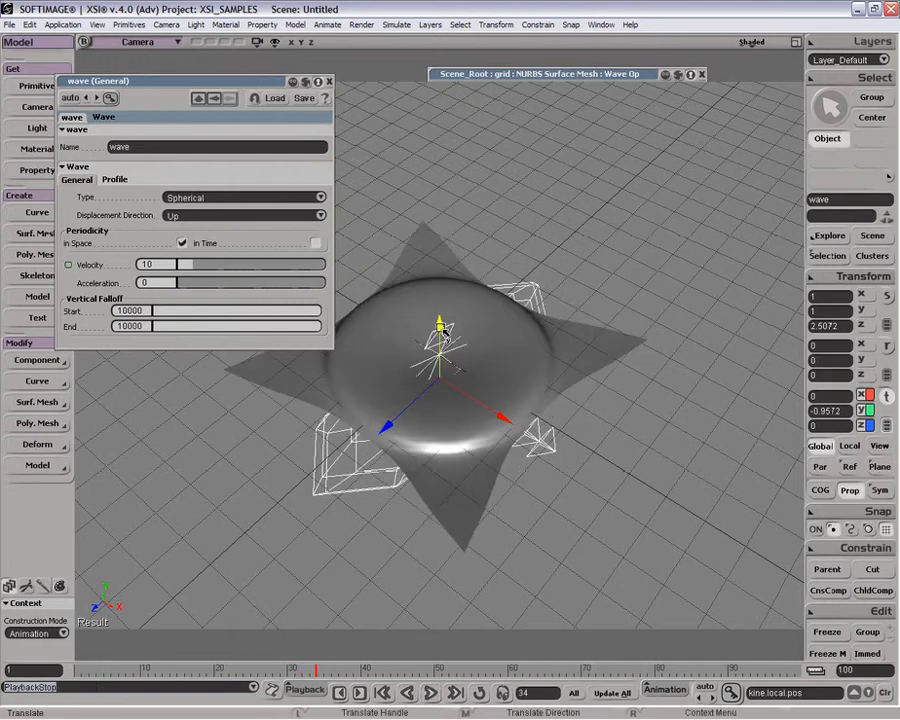
Raise the wave control object to about 0 in Y and play the animation from the start
{"action": "left_click_drag", "start_coordinate": [445, 334], "coordinate": [440, 309]}
{"action": "middle_click", "coordinate": [431, 695]}
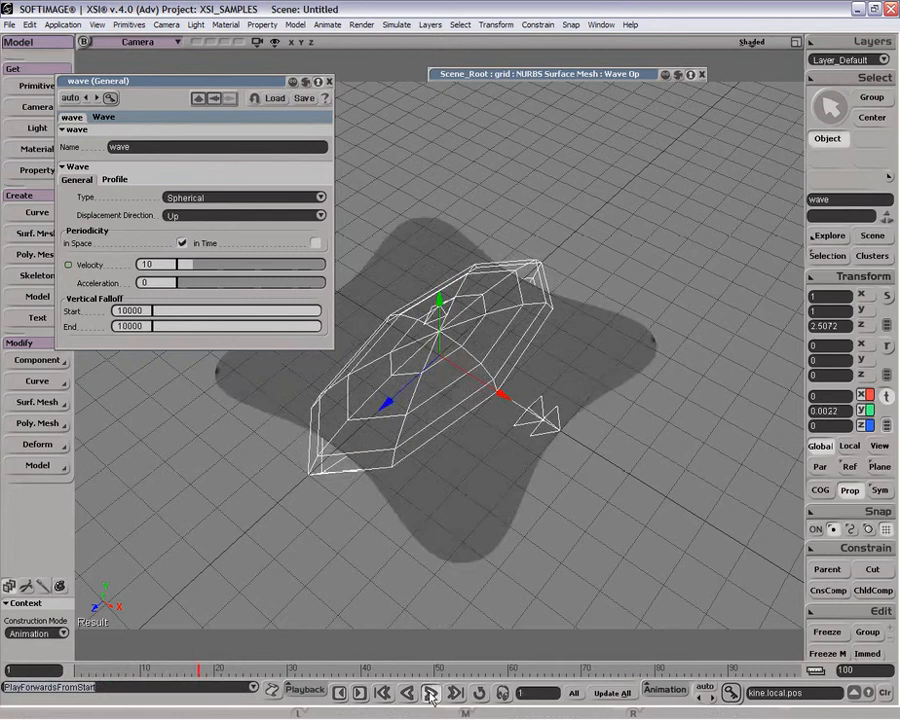
{"action": "left_click", "coordinate": [431, 695]}
Lower the wave control object to about -0.09 in Y and set its Type to Circular
{"action": "left_click_drag", "start_coordinate": [441, 331], "coordinate": [466, 338]}
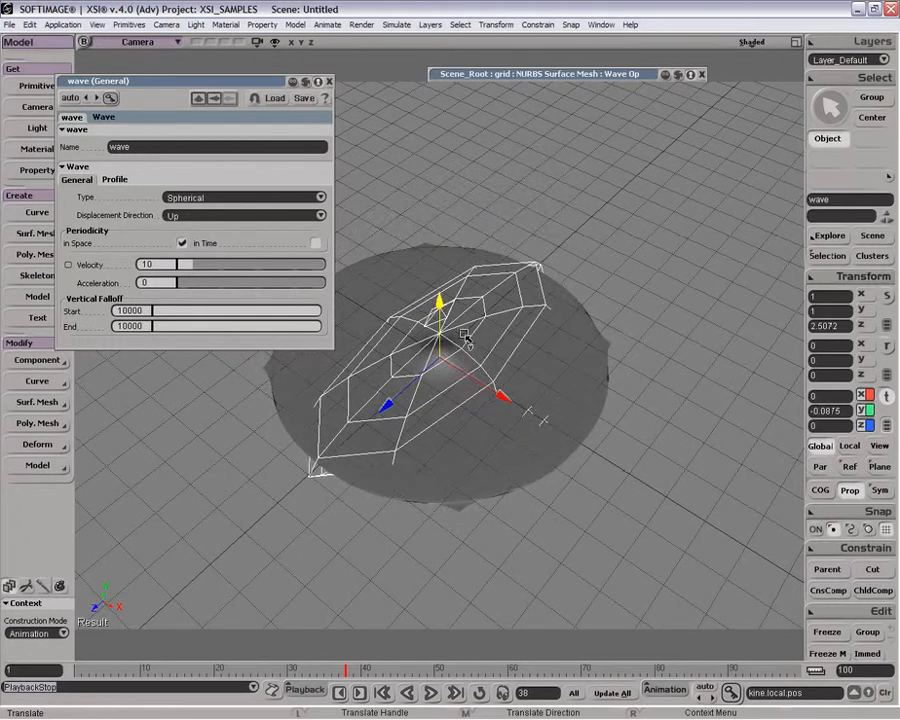
{"action": "left_click", "coordinate": [216, 197]}
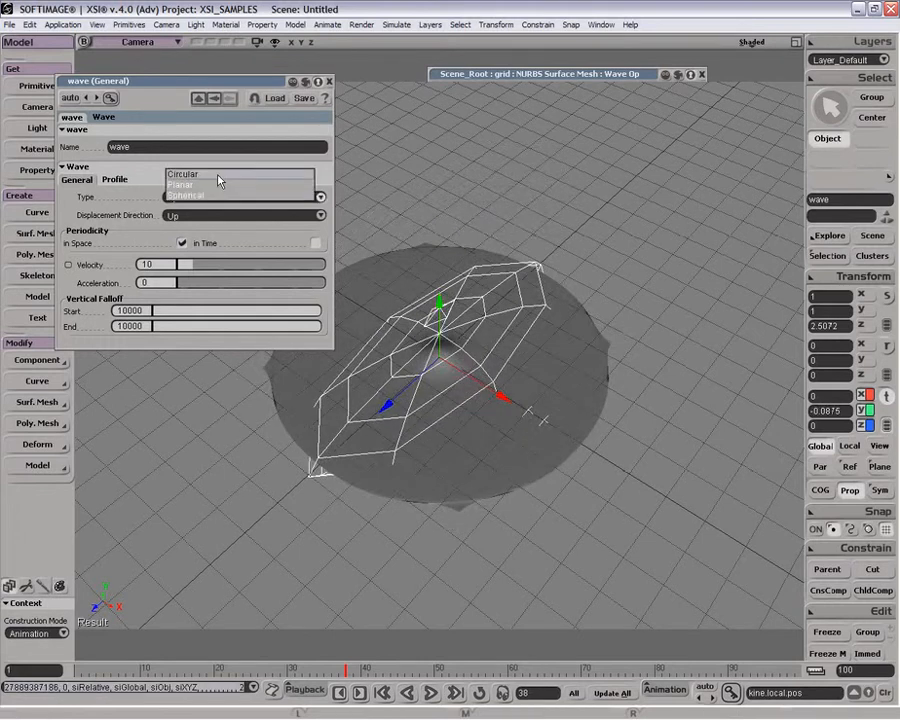
{"action": "left_click", "coordinate": [219, 178]}
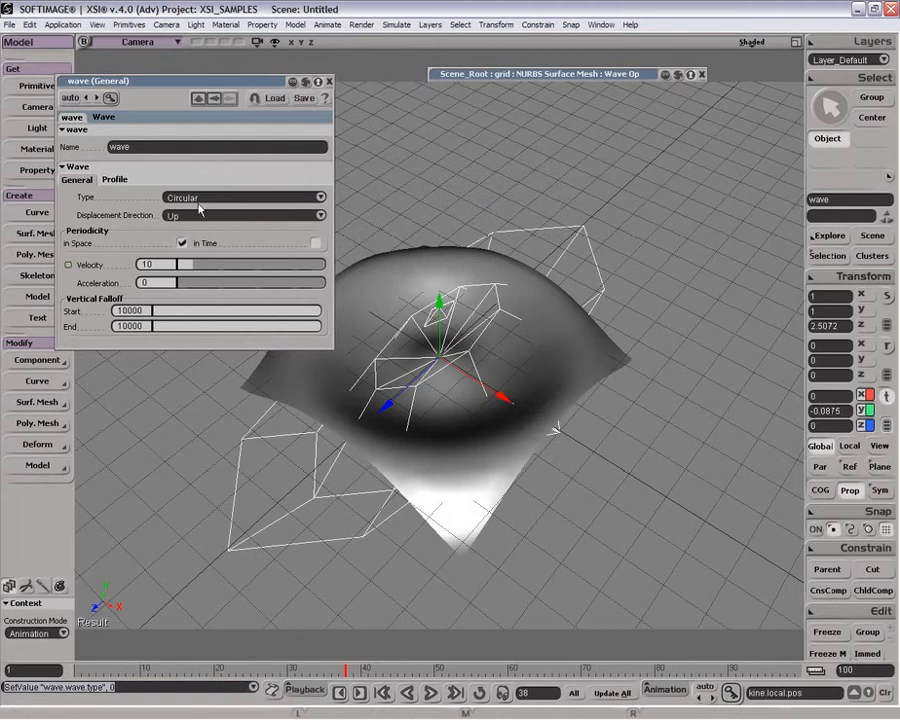
Play and stop the circular wave animation, and try Direction as the wave's Displacement Direction
{"action": "left_click", "coordinate": [431, 694]}
{"action": "left_click", "coordinate": [431, 694]}
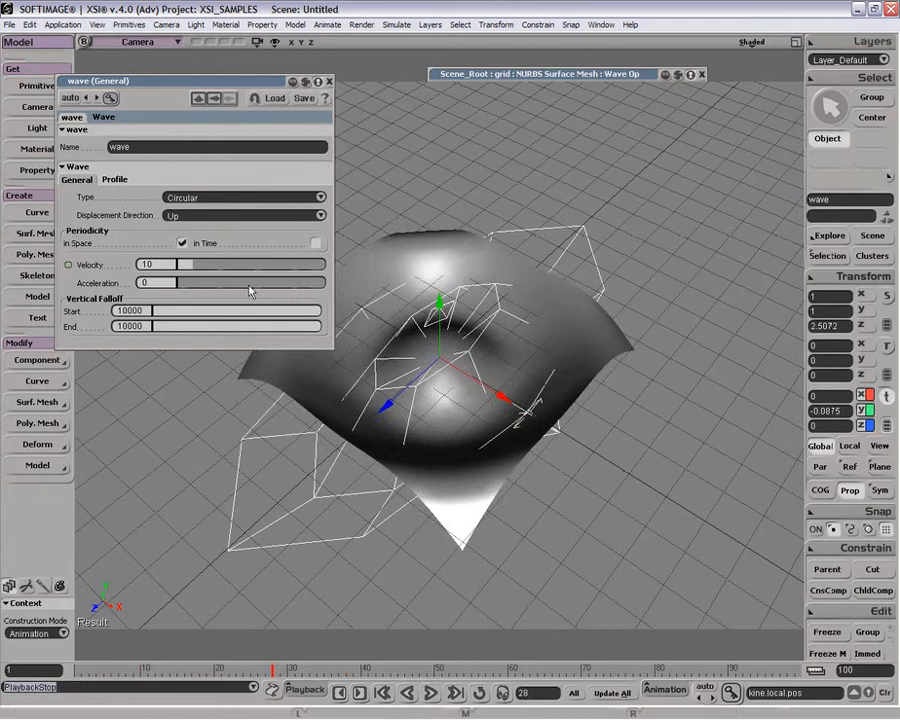
{"action": "left_click", "coordinate": [250, 216]}
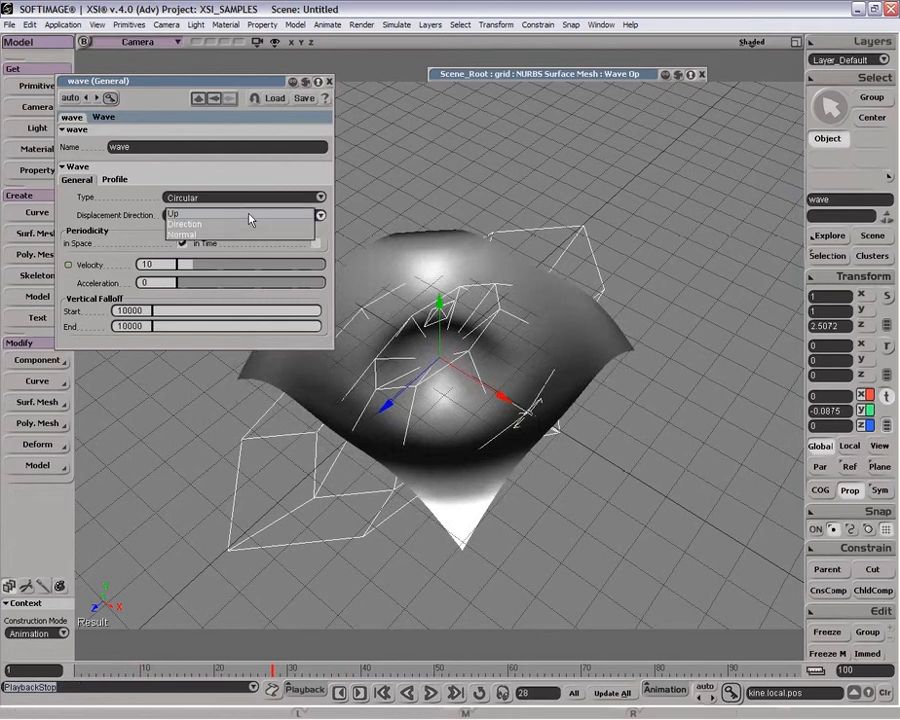
{"action": "left_click", "coordinate": [251, 227]}
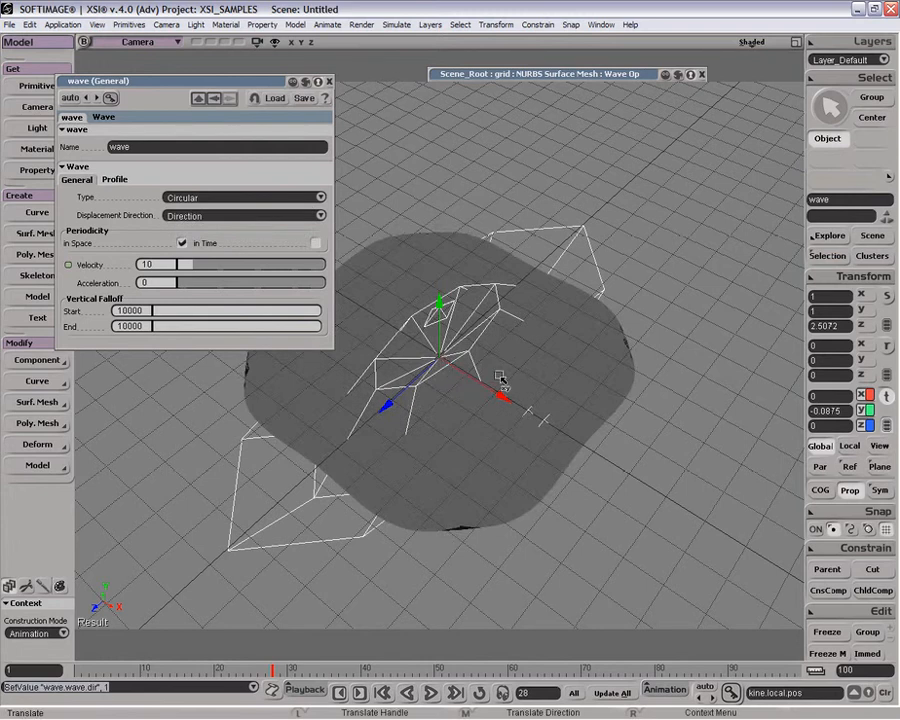
{"action": "left_click_drag", "start_coordinate": [446, 368], "coordinate": [446, 322]}
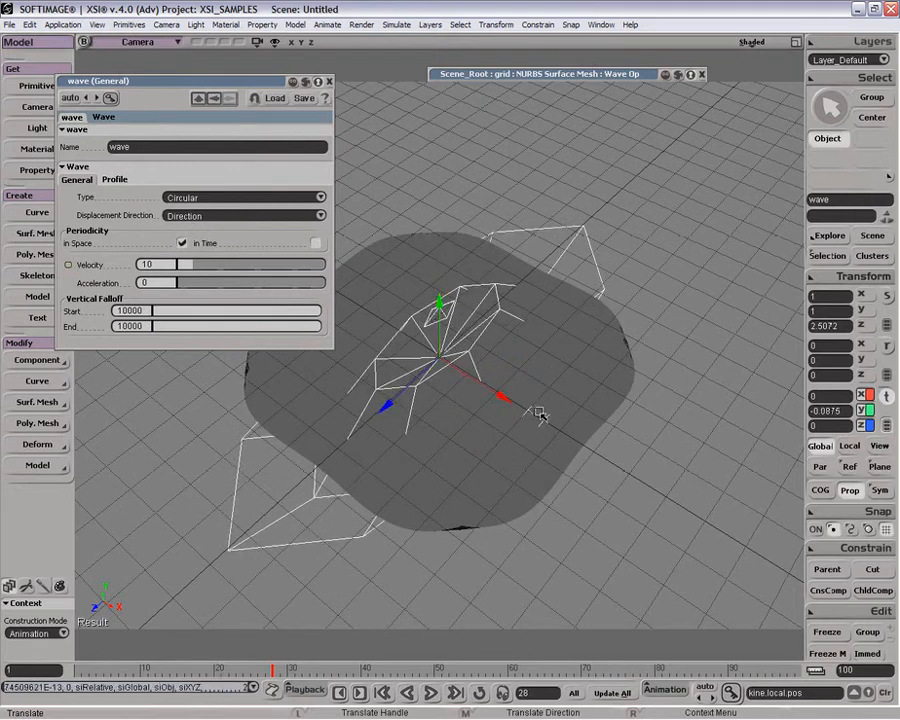
Set the wave's Displacement Direction to Normal and toggle its periodicity in Space off and on again
{"action": "left_click", "coordinate": [256, 218]}
{"action": "left_click", "coordinate": [254, 224]}
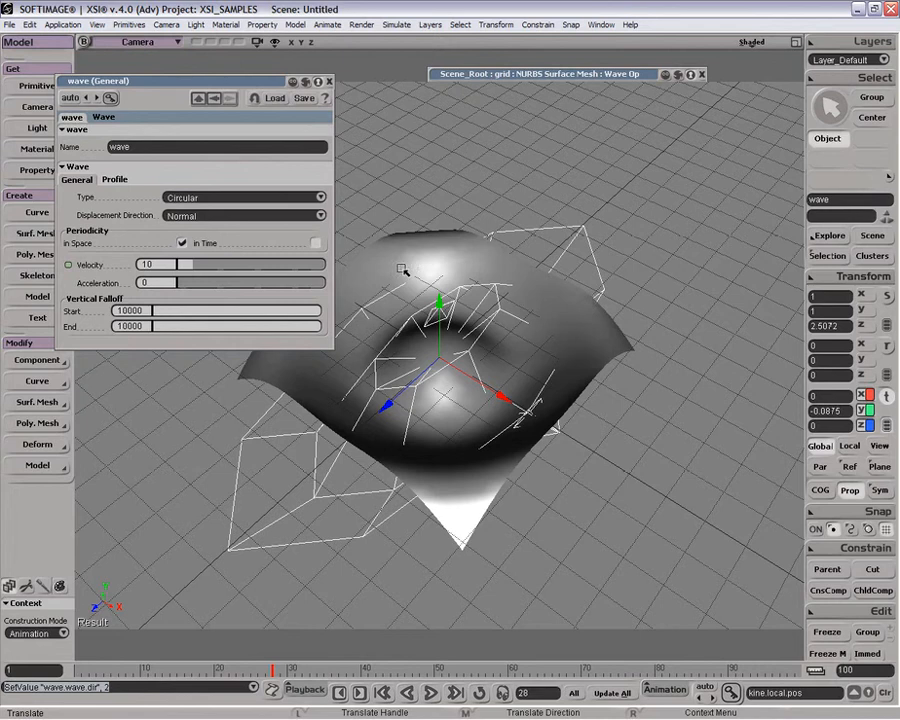
{"action": "left_click", "coordinate": [183, 244]}
{"action": "left_click", "coordinate": [183, 244]}
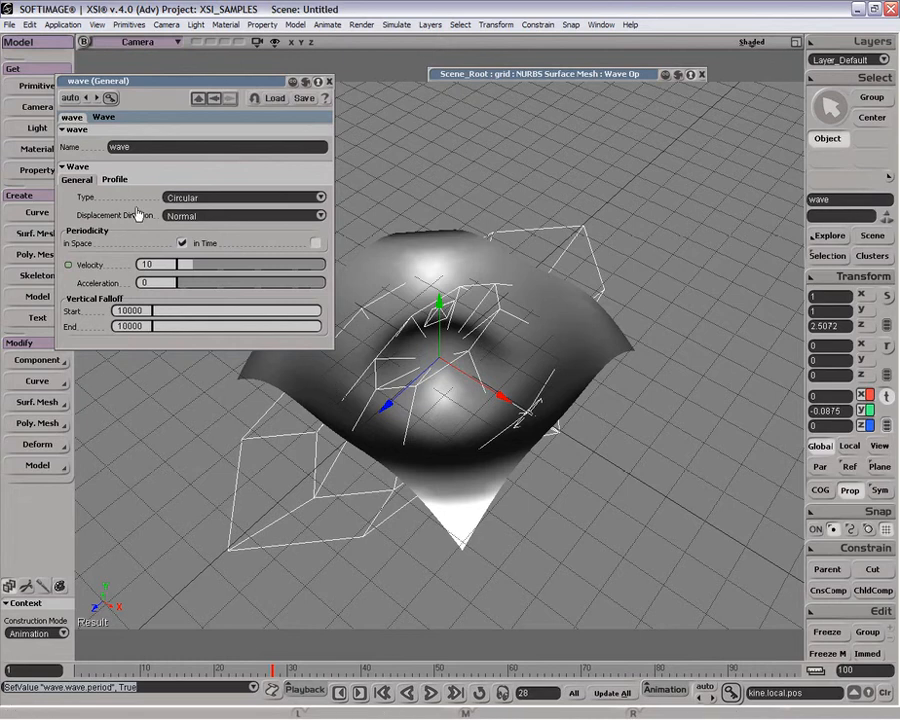
Examine the wave's amplitude profile and general settings, and the grid's Wave Op amplitude and spread
{"action": "left_click", "coordinate": [115, 180]}
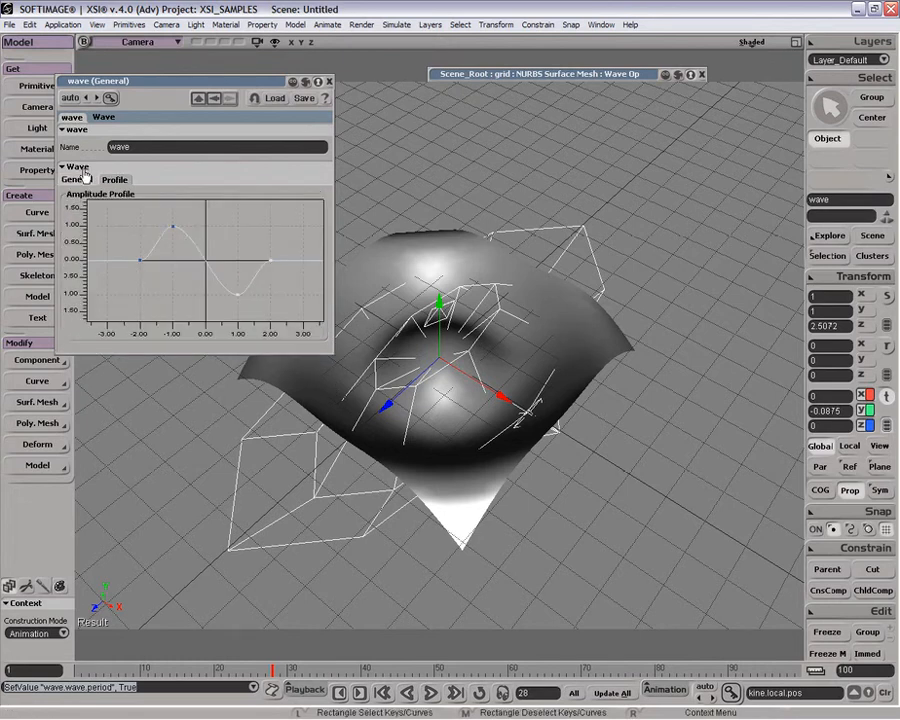
{"action": "left_click", "coordinate": [76, 179]}
{"action": "left_click", "coordinate": [116, 180]}
{"action": "left_click", "coordinate": [76, 179]}
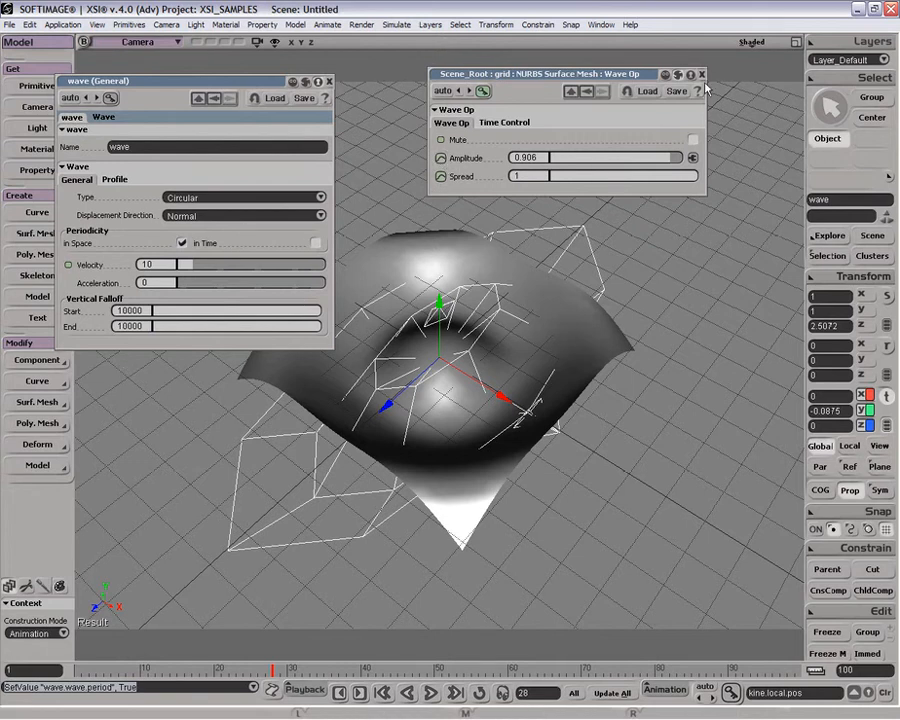
{"action": "double_click", "coordinate": [624, 76]}
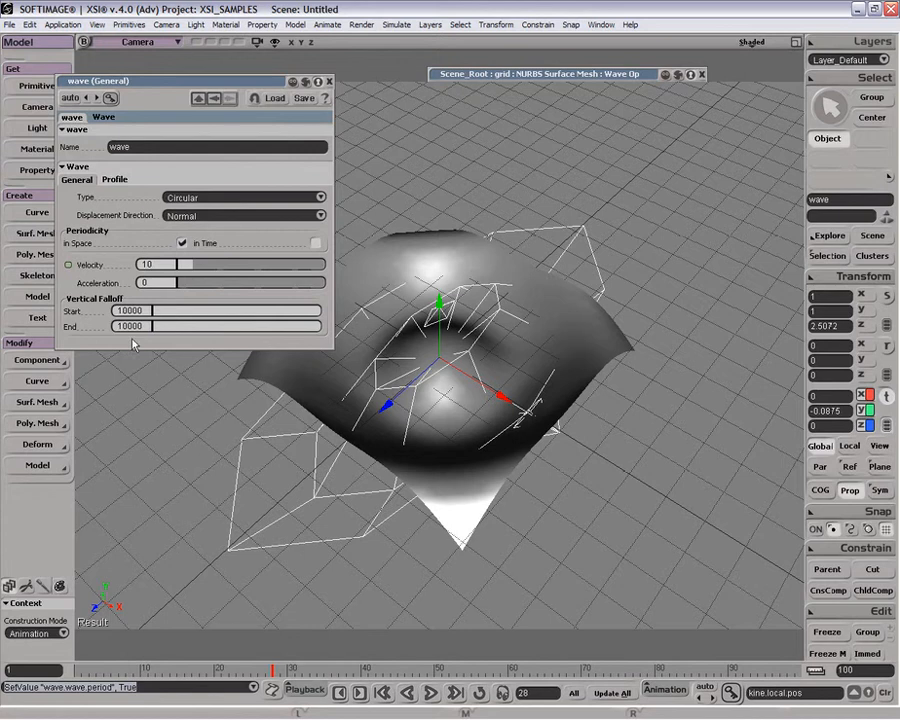
Flatten the wave's amplitude profile by lowering its peak and raising its trough to about -0.46, and preview the animation
{"action": "left_click", "coordinate": [115, 182]}
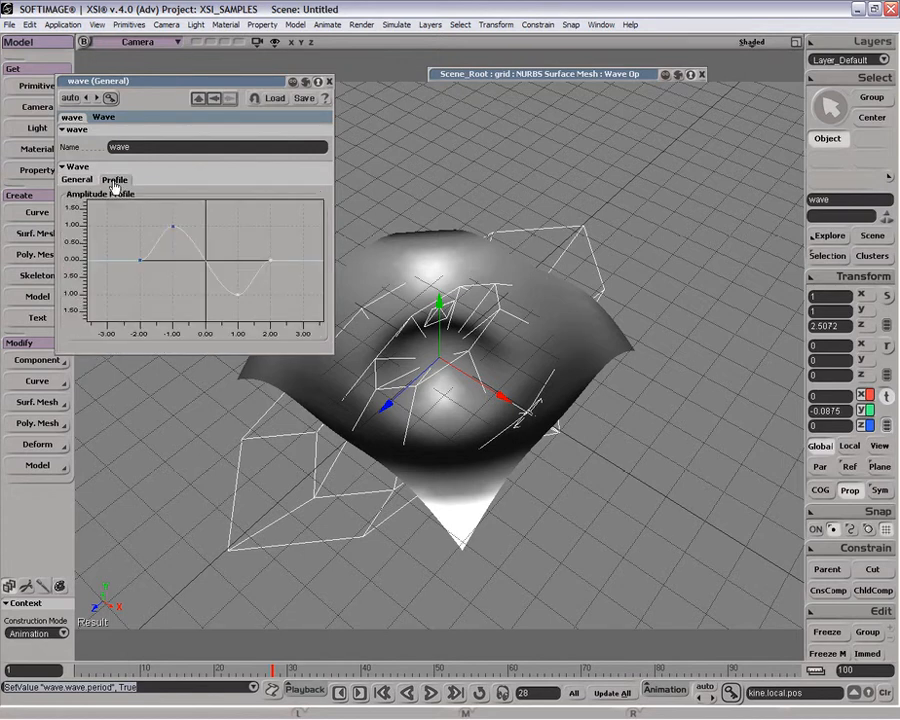
{"action": "left_click", "coordinate": [174, 228]}
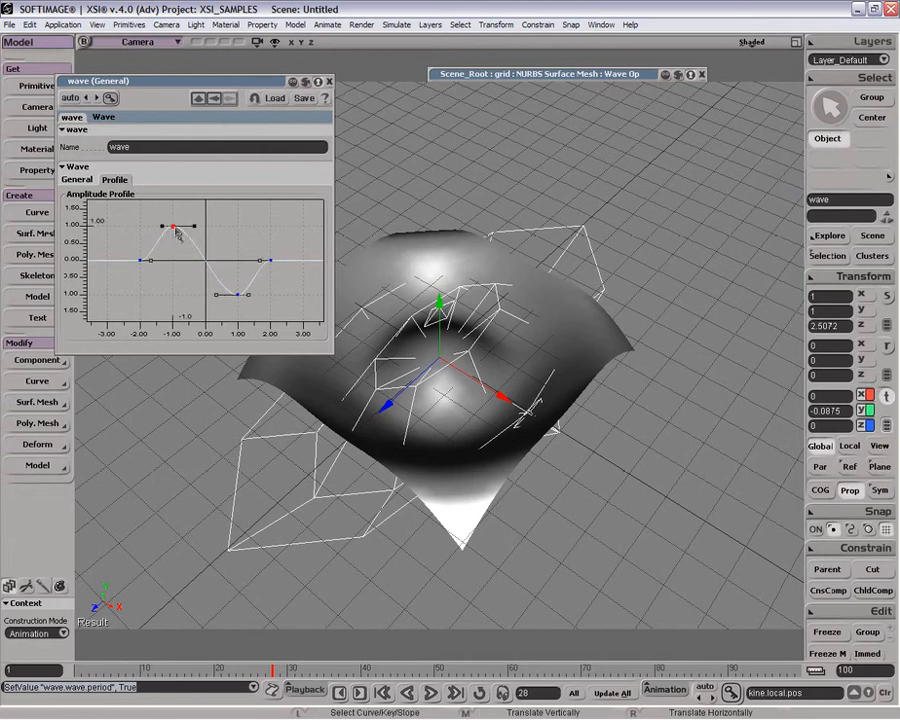
{"action": "left_click_drag", "start_coordinate": [180, 237], "coordinate": [180, 264]}
{"action": "left_click_drag", "start_coordinate": [238, 297], "coordinate": [237, 282]}
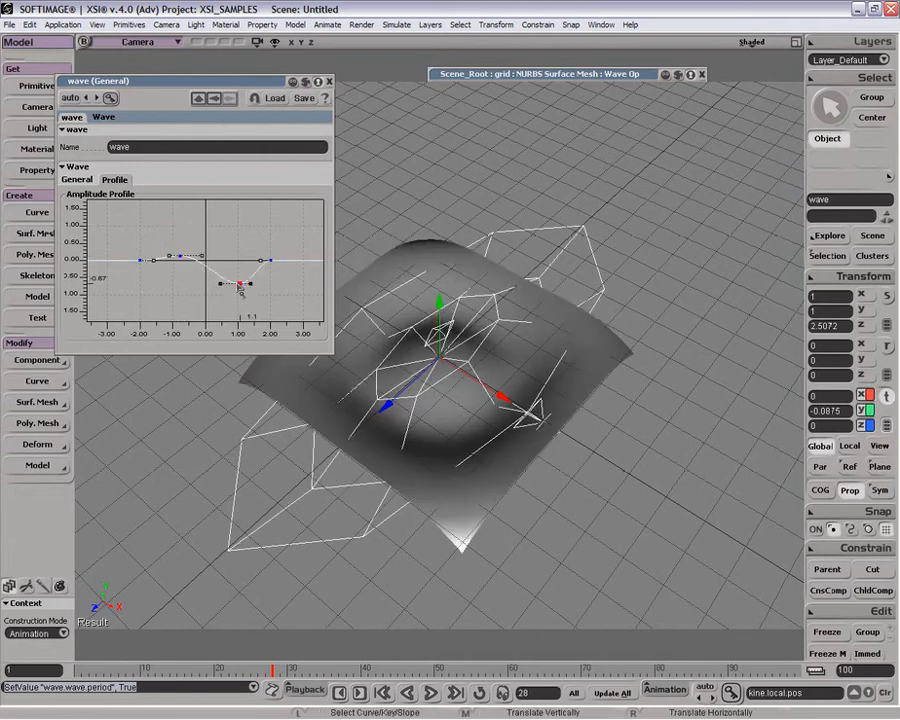
{"action": "left_click", "coordinate": [431, 693]}
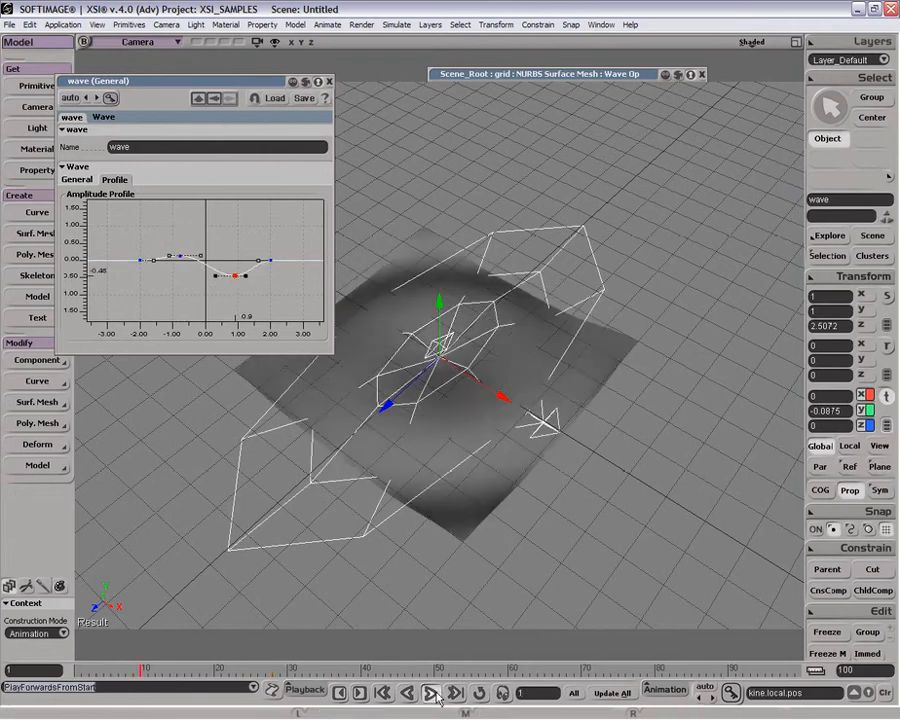
{"action": "left_click", "coordinate": [434, 696]}
Try a vertical tangent on the trough key of the amplitude profile and preview the animation
{"action": "left_click_drag", "start_coordinate": [246, 277], "coordinate": [241, 366]}
{"action": "left_click", "coordinate": [431, 693]}
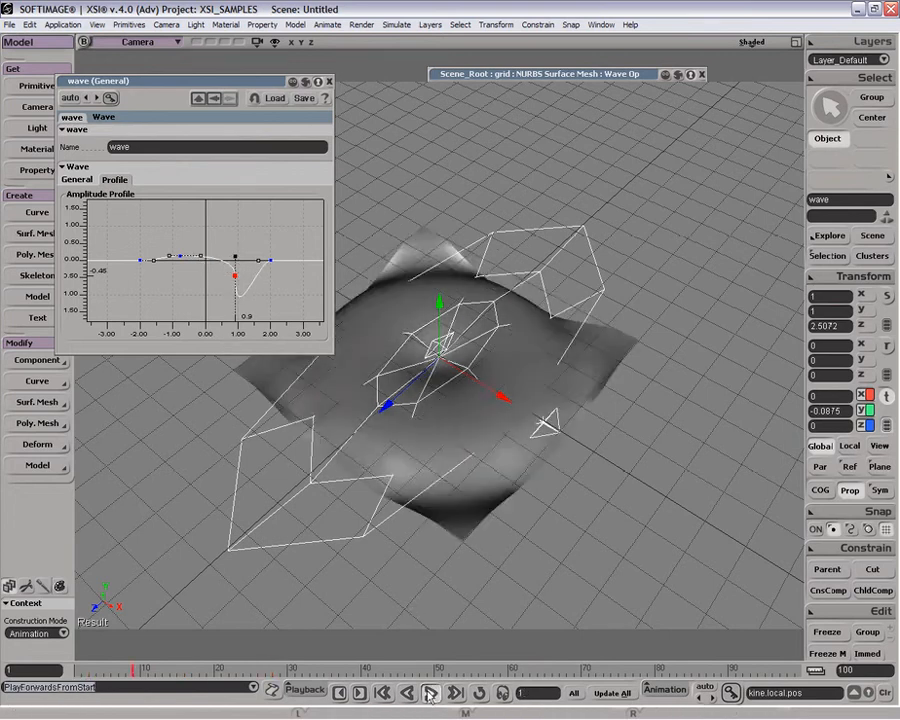
{"action": "left_click", "coordinate": [431, 697]}
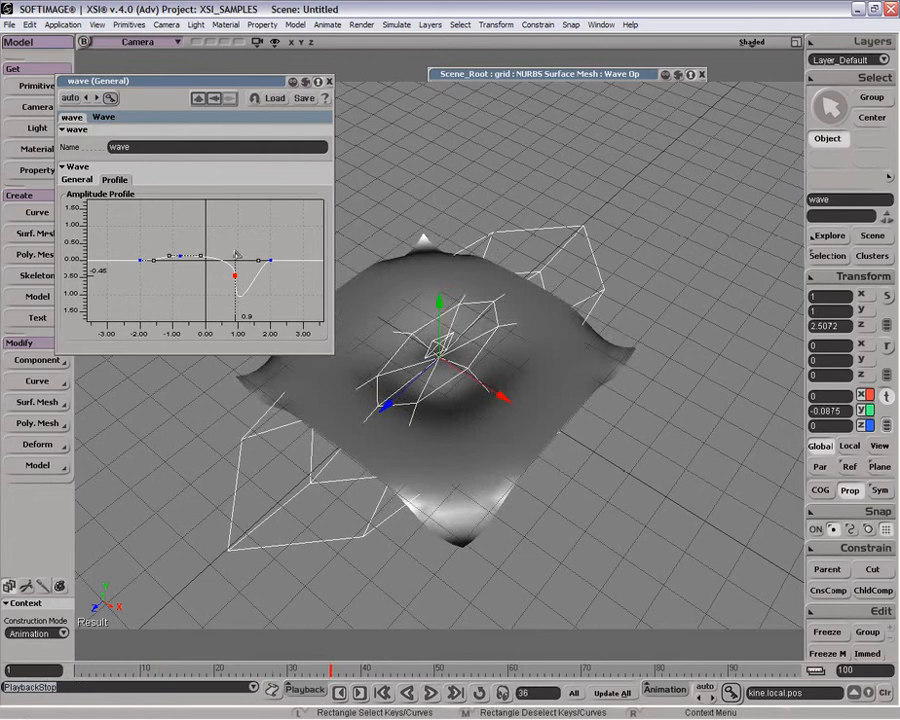
Reshape the amplitude profile with a level-tangent trough at about -0.96 and a peak at about 0.90, and close the wave's properties
{"action": "left_click_drag", "start_coordinate": [236, 257], "coordinate": [240, 305]}
{"action": "left_click_drag", "start_coordinate": [181, 257], "coordinate": [181, 231]}
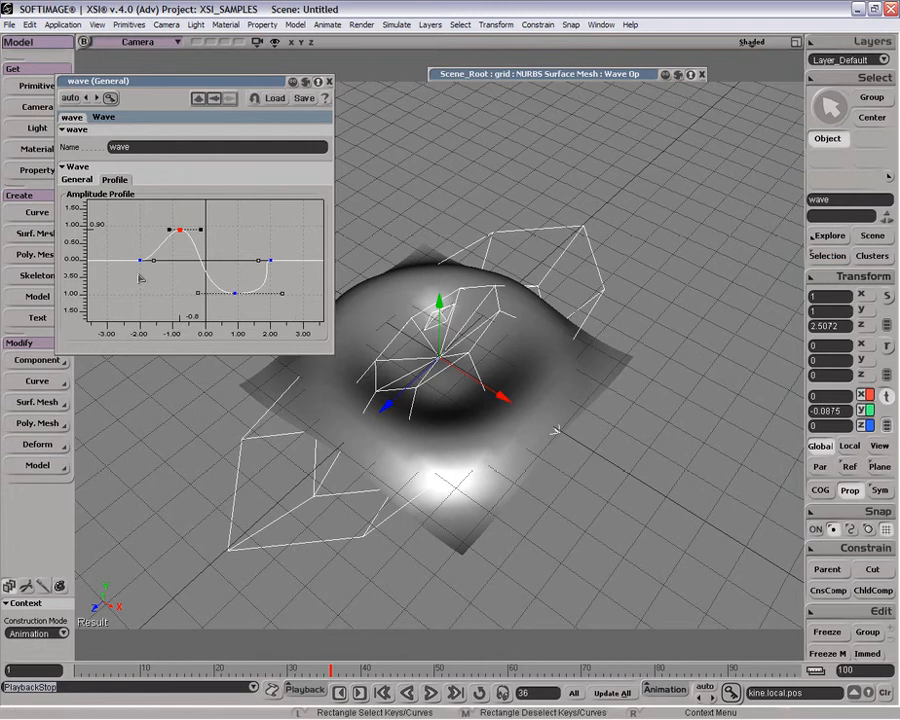
{"action": "left_click_drag", "start_coordinate": [284, 295], "coordinate": [256, 296]}
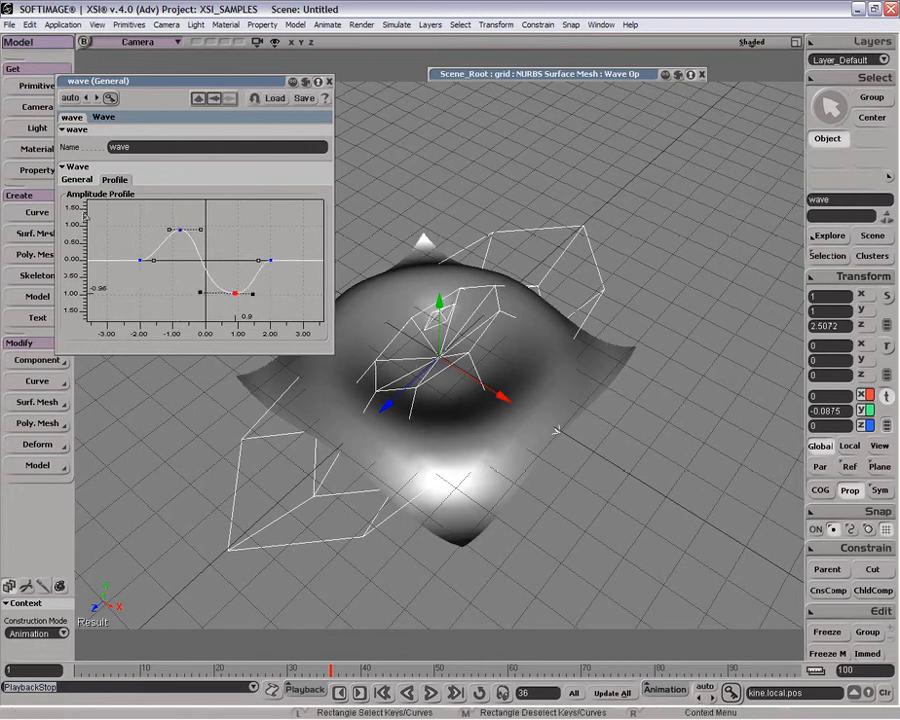
{"action": "left_click", "coordinate": [78, 180]}
{"action": "left_click", "coordinate": [330, 81]}
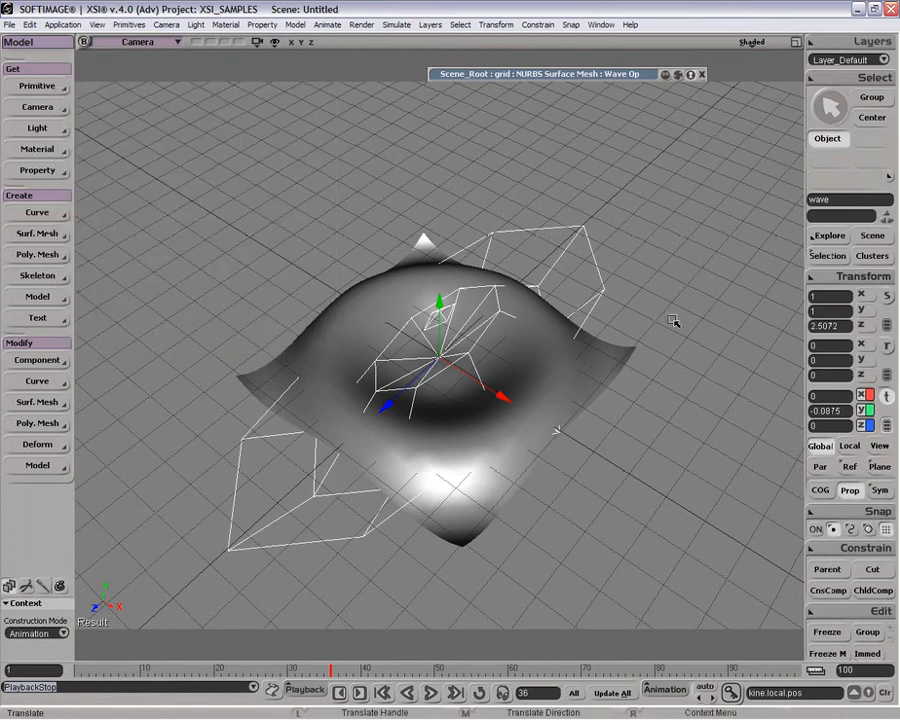
Select the grid, inspect its operator stack for the Wave Op, and close the Wave Op properties
{"action": "key", "text": "o"}
{"action": "left_click_drag", "start_coordinate": [731, 321], "coordinate": [661, 301]}
{"action": "key", "text": "p"}
{"action": "left_click_drag", "start_coordinate": [567, 325], "coordinate": [572, 373]}
{"action": "key", "text": "v"}
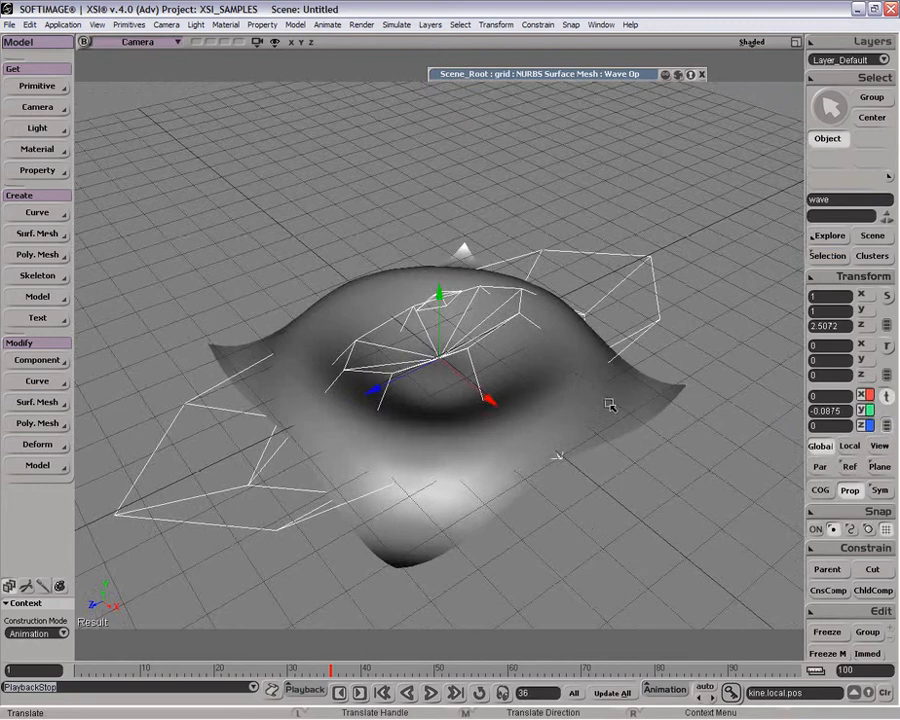
{"action": "left_click", "coordinate": [600, 392]}
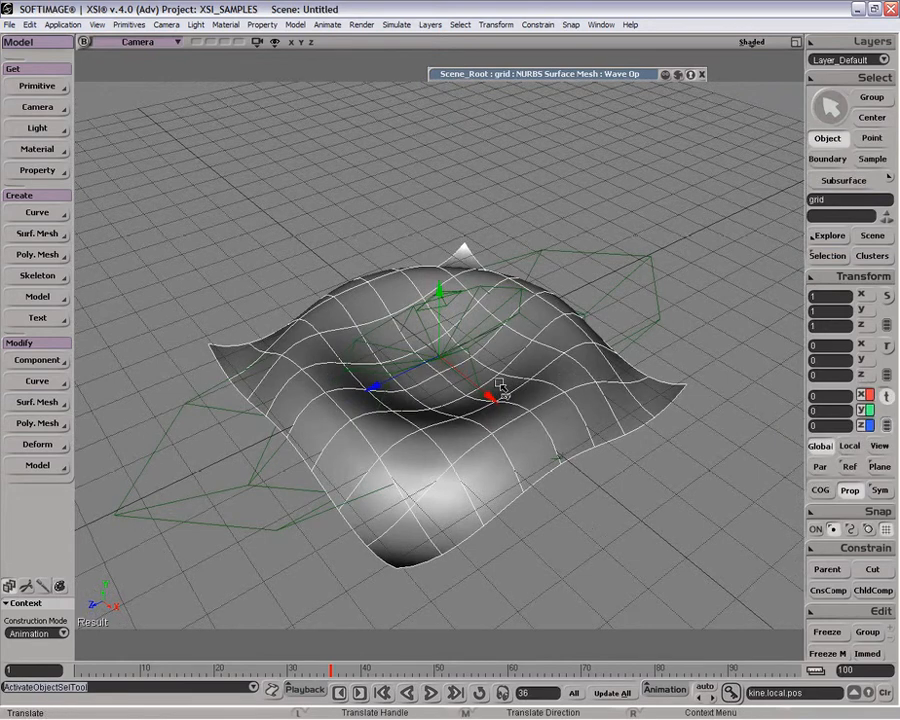
{"action": "key", "text": "F3"}
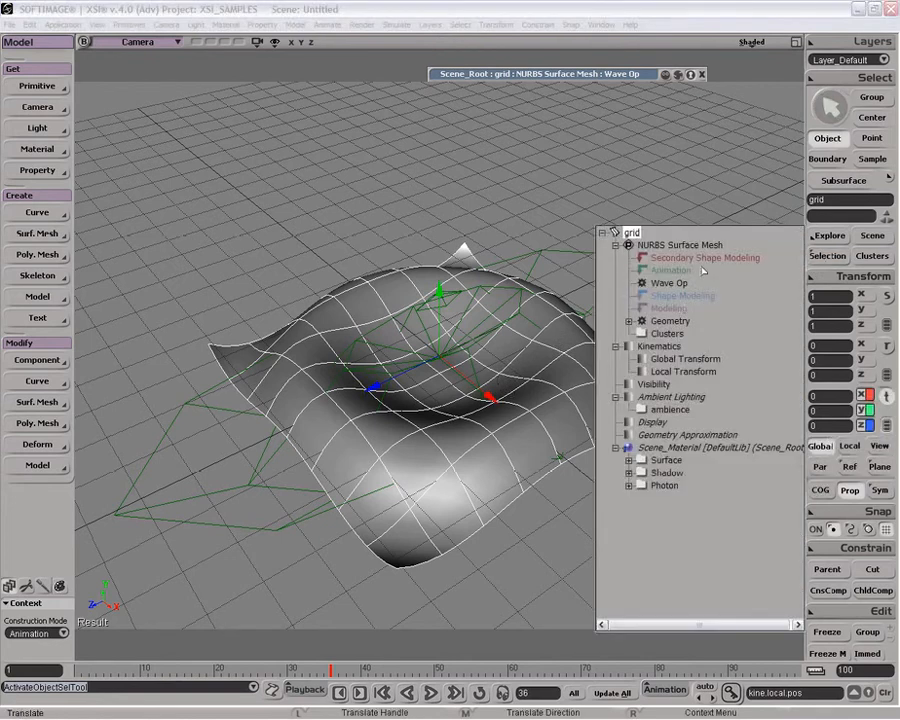
{"action": "left_click", "coordinate": [648, 86]}
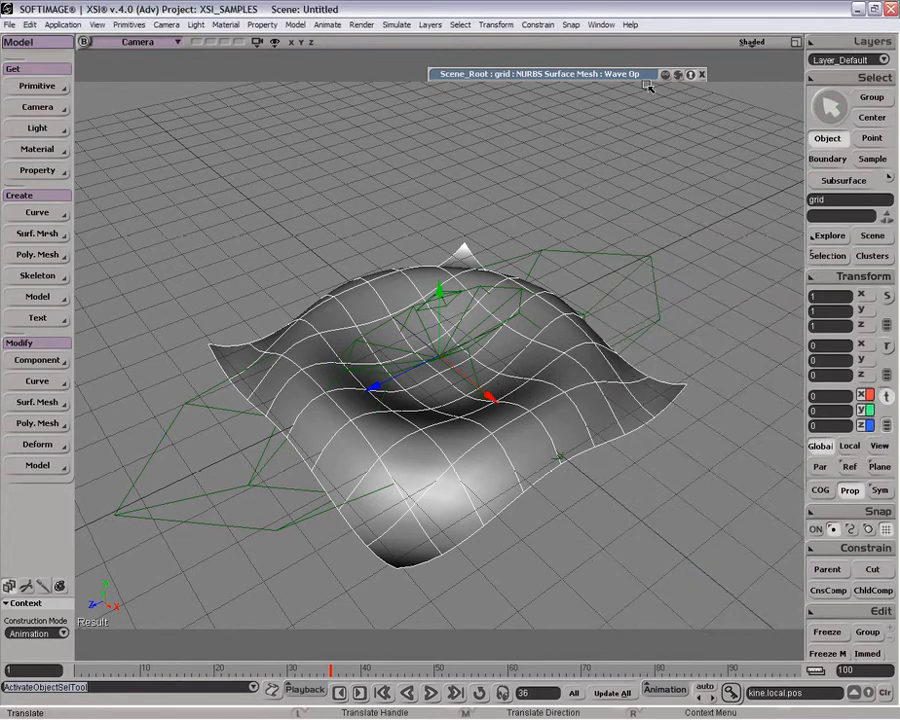
{"action": "left_click", "coordinate": [700, 75]}
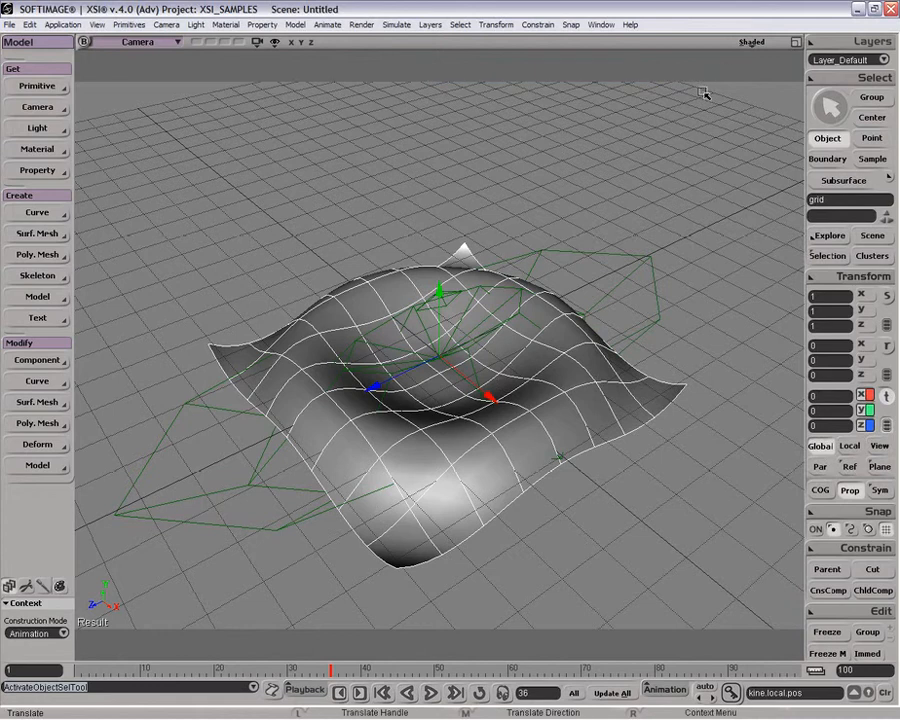
Switch the construction mode to Modeling and look through the available deformations
{"action": "key", "text": "space"}
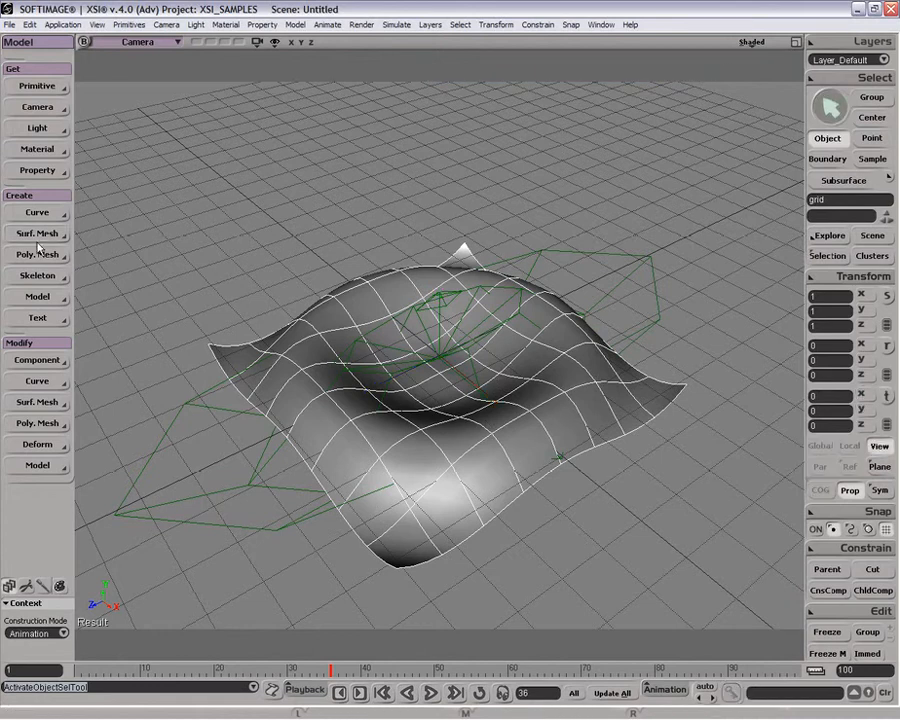
{"action": "left_click", "coordinate": [33, 633]}
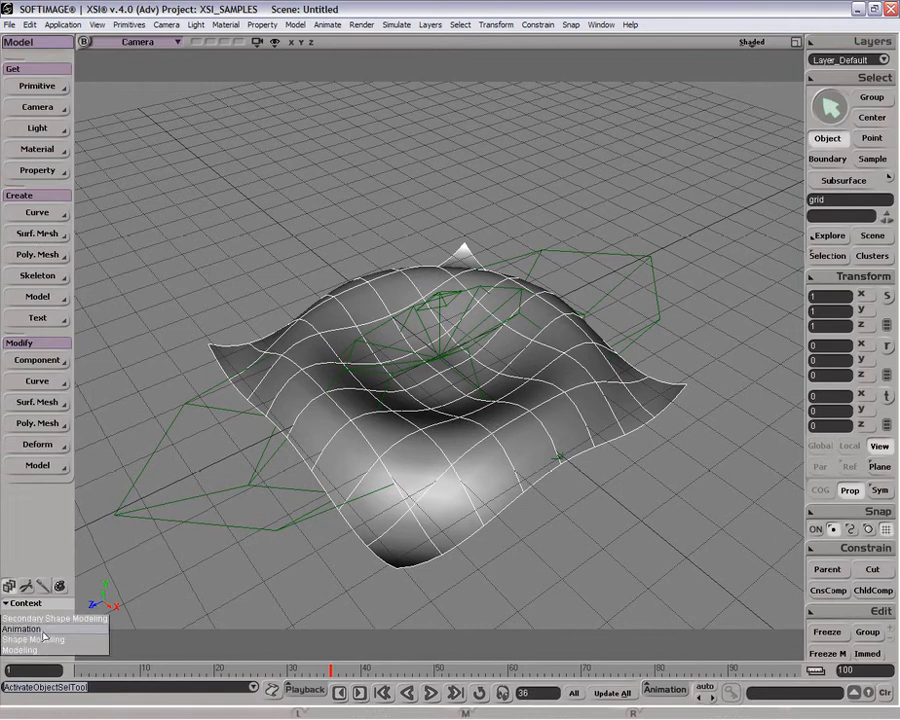
{"action": "left_click", "coordinate": [30, 675]}
{"action": "left_click", "coordinate": [44, 444]}
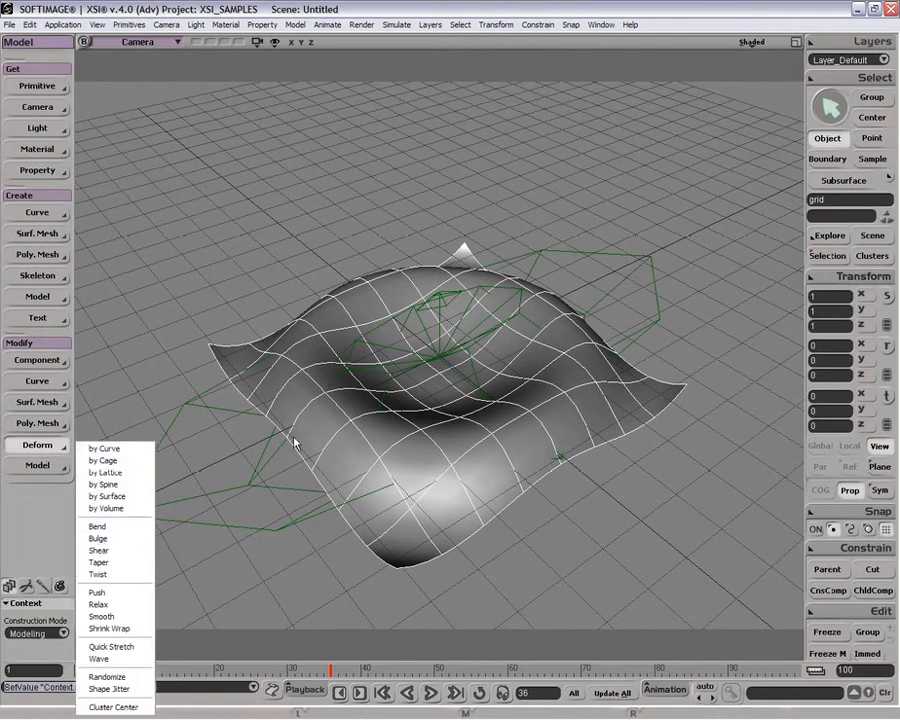
Delete the grid and wave control object, and create a NURBS surface cylinder with 6 V subdivisions
{"action": "left_click_drag", "start_coordinate": [299, 170], "coordinate": [599, 484]}
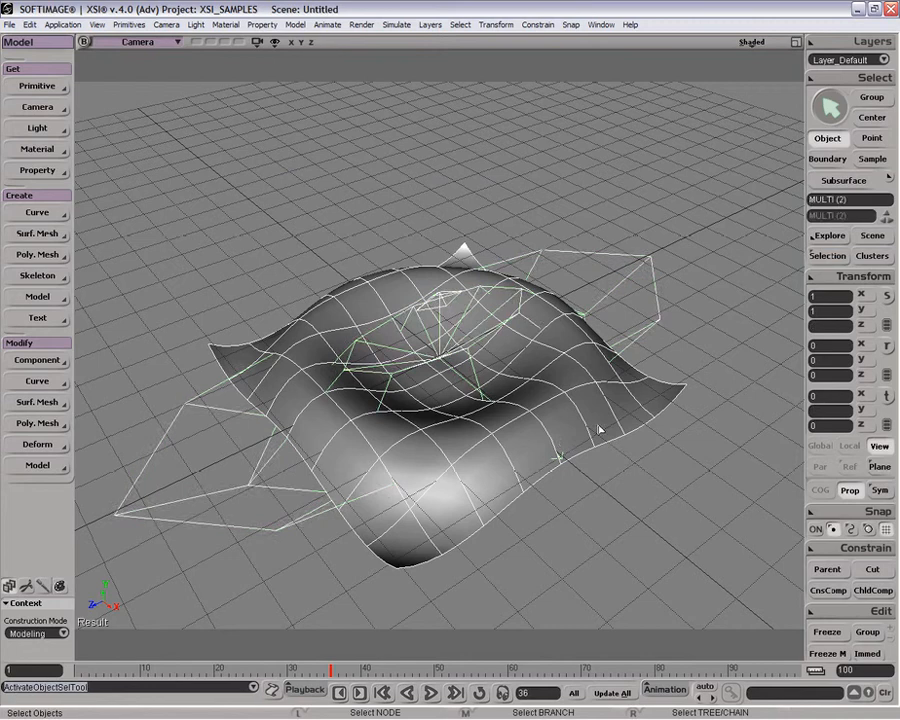
{"action": "key", "text": "Delete"}
{"action": "left_click", "coordinate": [37, 86]}
{"action": "mouse_move", "coordinate": [130, 131]}
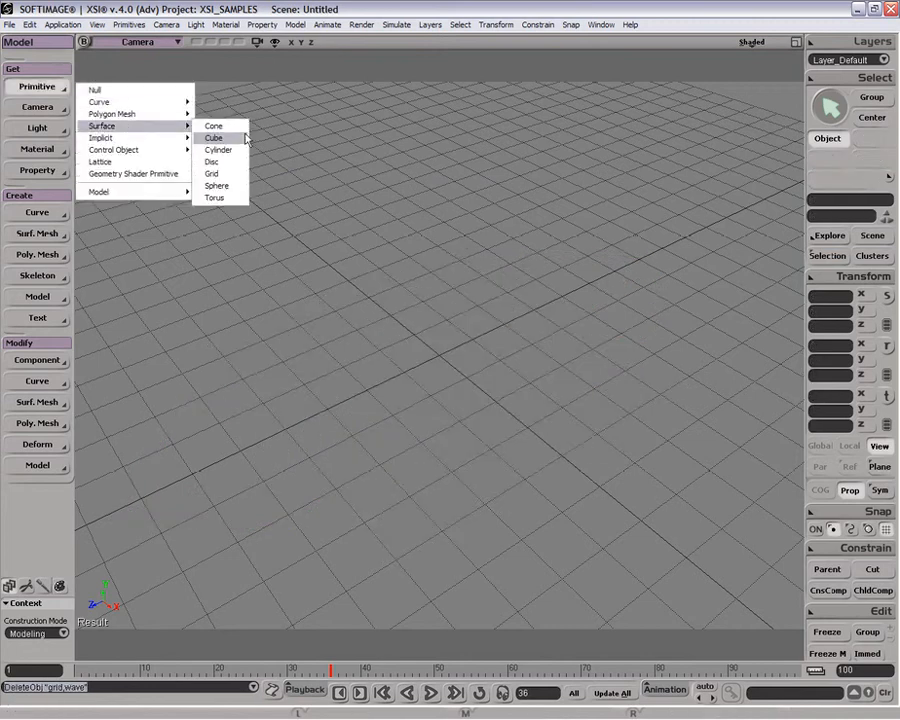
{"action": "left_click", "coordinate": [230, 147]}
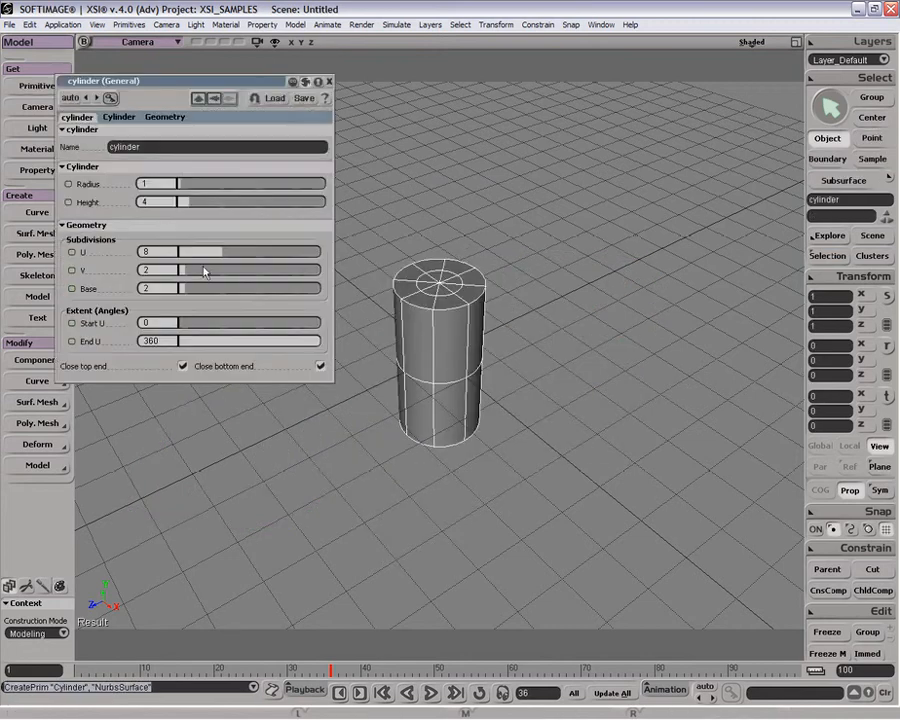
{"action": "left_click_drag", "start_coordinate": [203, 267], "coordinate": [237, 229]}
{"action": "left_click", "coordinate": [329, 83]}
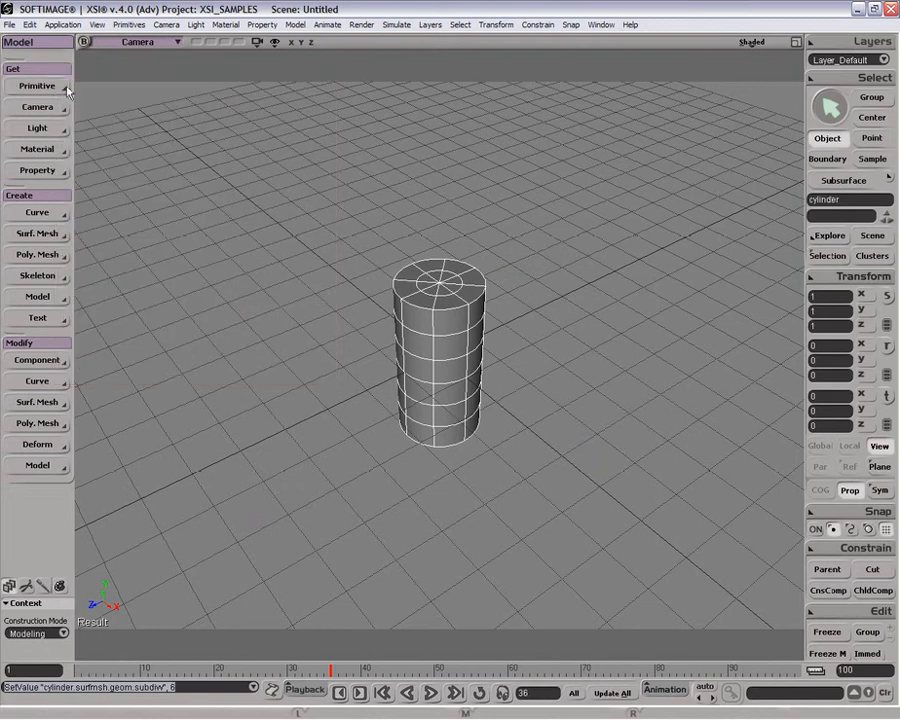
Add a Wave control object with default settings, play the animation and return to the first frame
{"action": "left_click", "coordinate": [37, 86]}
{"action": "mouse_move", "coordinate": [120, 149]}
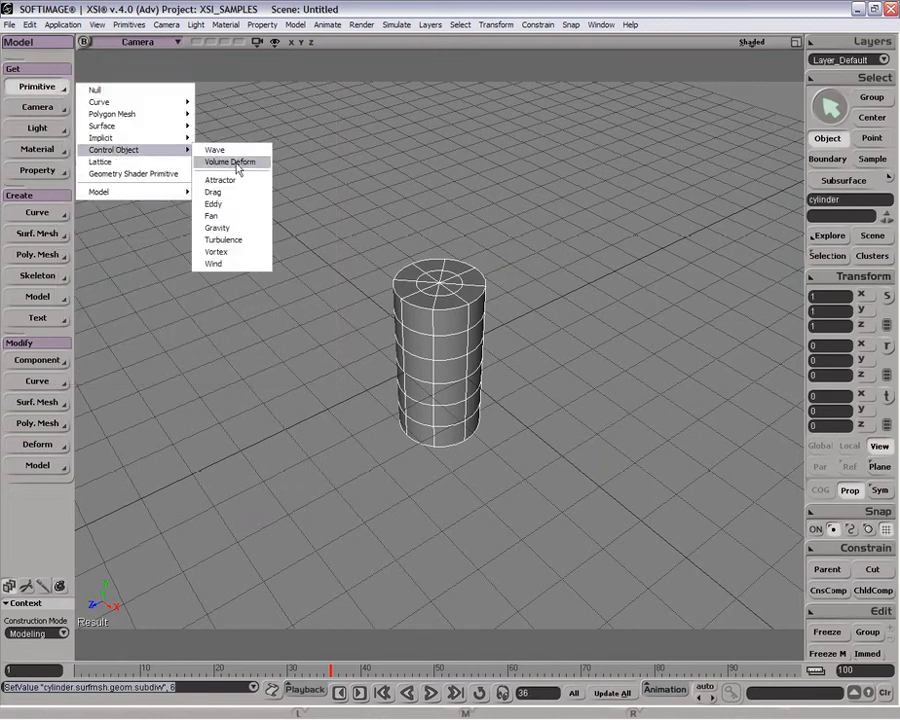
{"action": "left_click", "coordinate": [228, 151]}
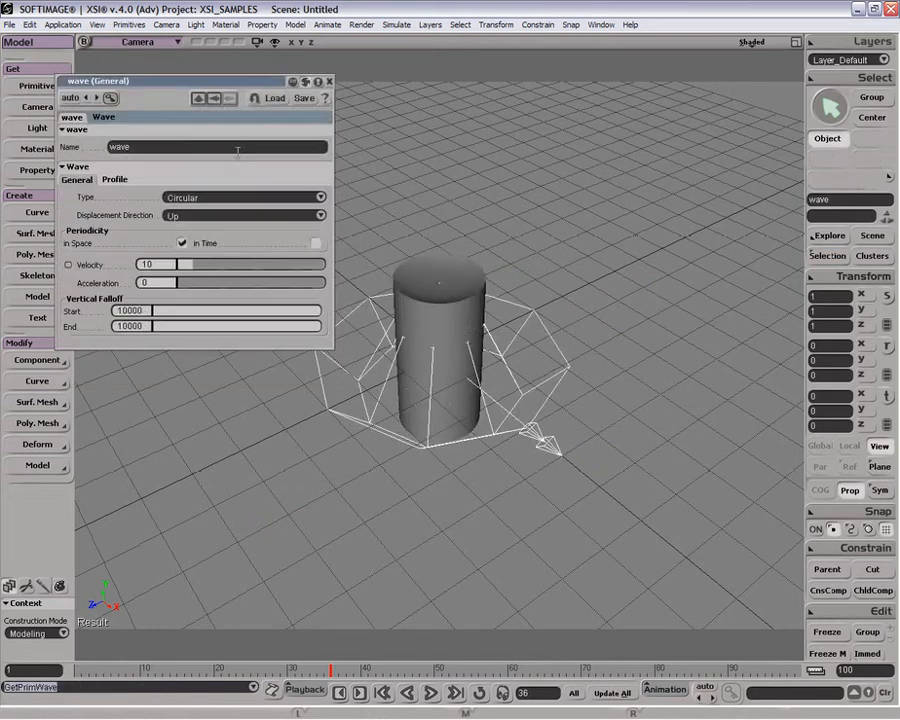
{"action": "left_click", "coordinate": [329, 81]}
{"action": "left_click", "coordinate": [431, 693]}
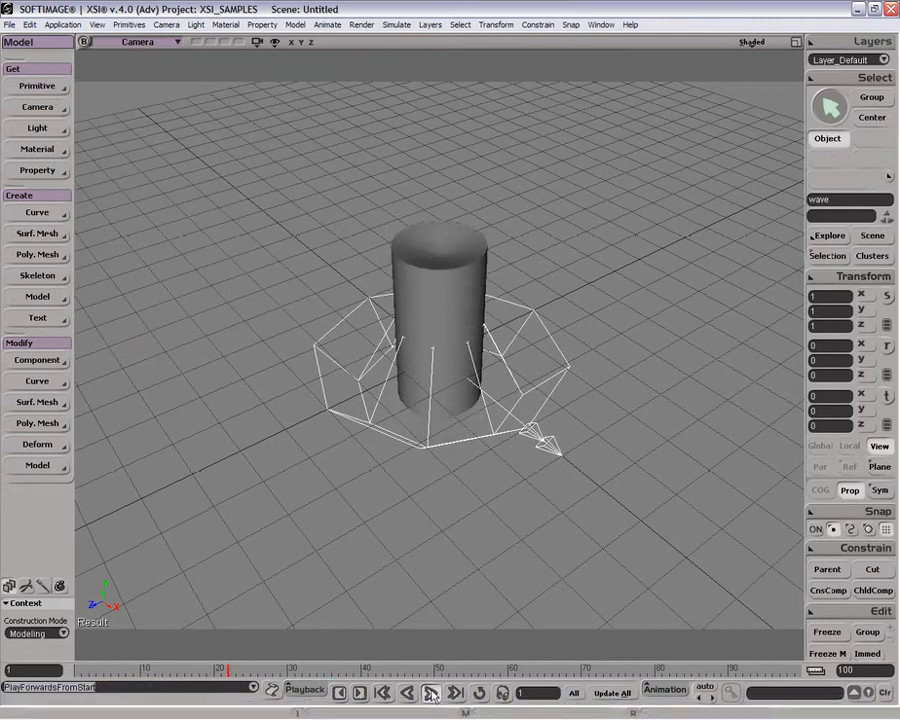
{"action": "left_click", "coordinate": [382, 693]}
Apply a Bend deformation to the cylinder about the Y axis with an angle of 90 and a radius of 2
{"action": "left_click", "coordinate": [398, 374]}
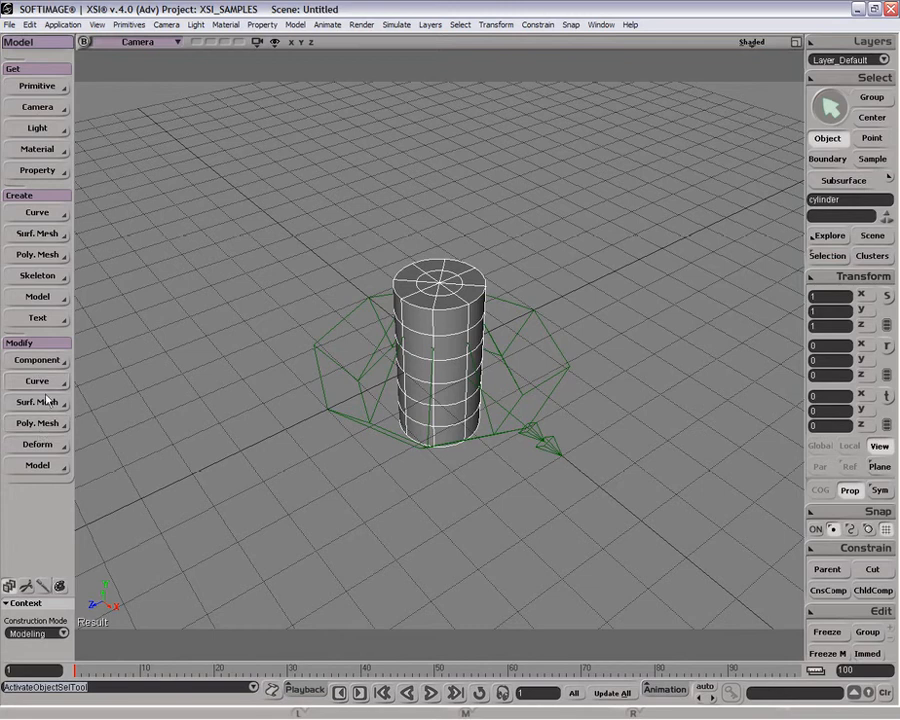
{"action": "left_click", "coordinate": [37, 444]}
{"action": "left_click", "coordinate": [180, 520]}
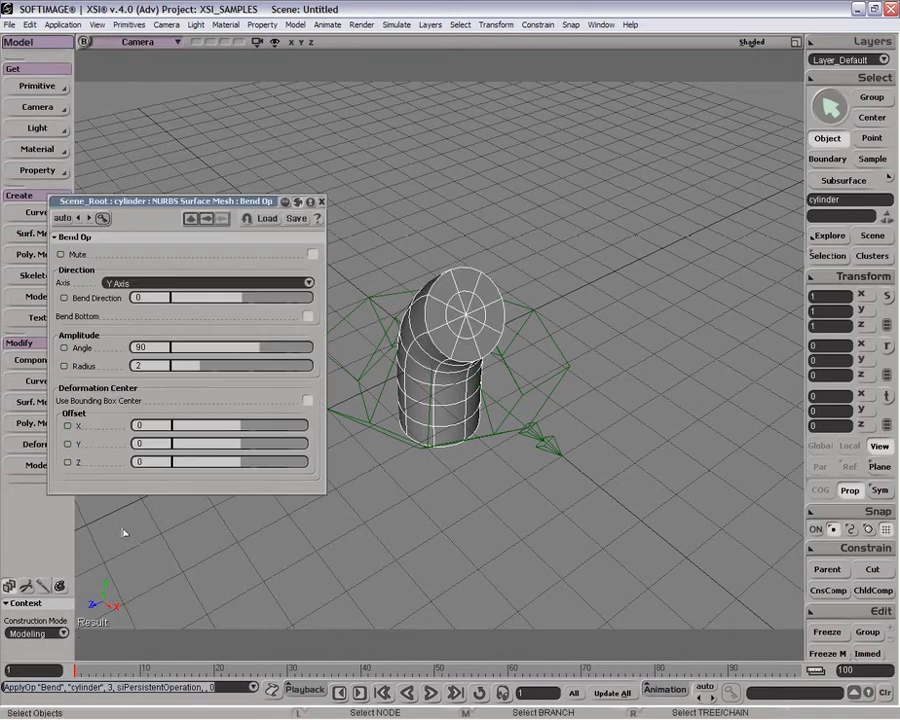
Reduce the cylinder's Bend radius to 1.045 and close the Bend properties
{"action": "mouse_move", "coordinate": [201, 376]}
{"action": "left_mouse_down"}
{"action": "mouse_move", "coordinate": [208, 368]}
{"action": "mouse_move", "coordinate": [188, 373]}
{"action": "left_mouse_up"}
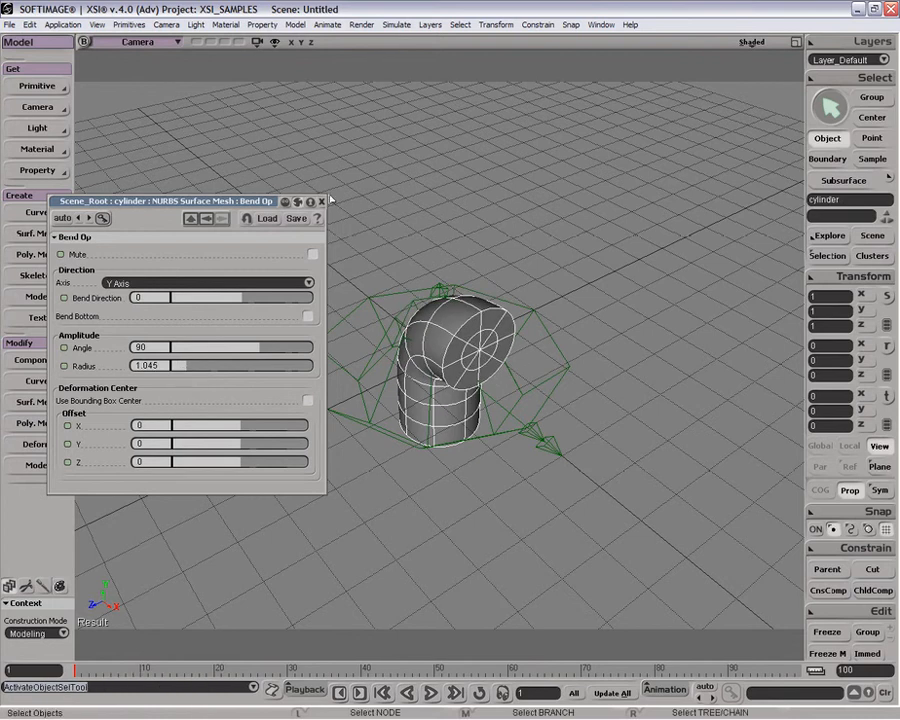
{"action": "left_click", "coordinate": [322, 202]}
{"action": "middle_click_drag", "start_coordinate": [537, 242], "coordinate": [535, 232]}
Open the Explorer, expand the cylinder's NURBS Surface Mesh operator stack, and play the animation
{"action": "key", "text": "8"}
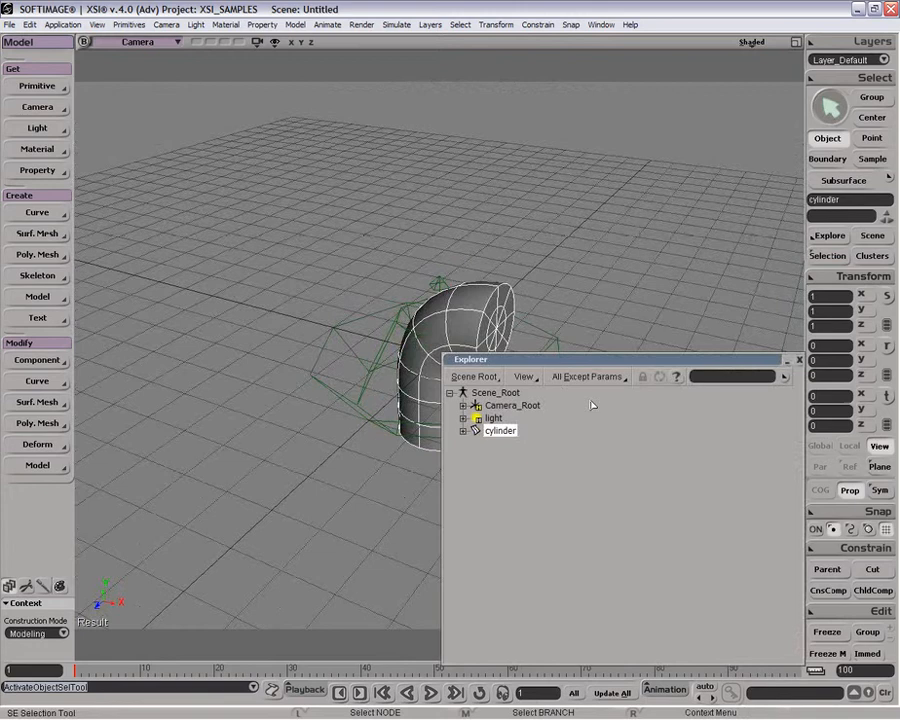
{"action": "left_click", "coordinate": [465, 432]}
{"action": "left_click", "coordinate": [476, 443]}
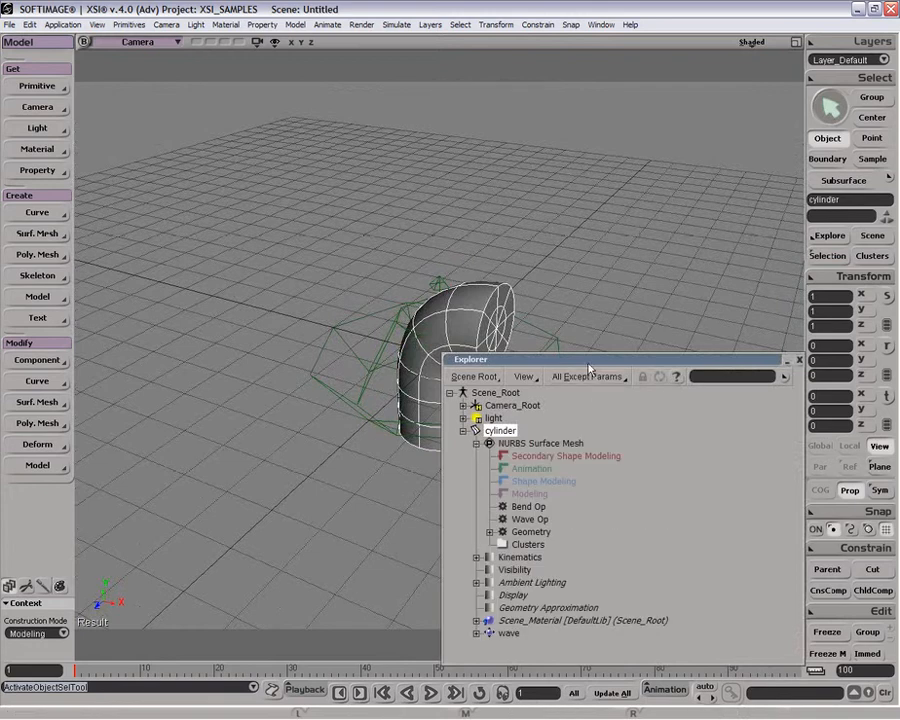
{"action": "left_click_drag", "start_coordinate": [590, 368], "coordinate": [730, 287]}
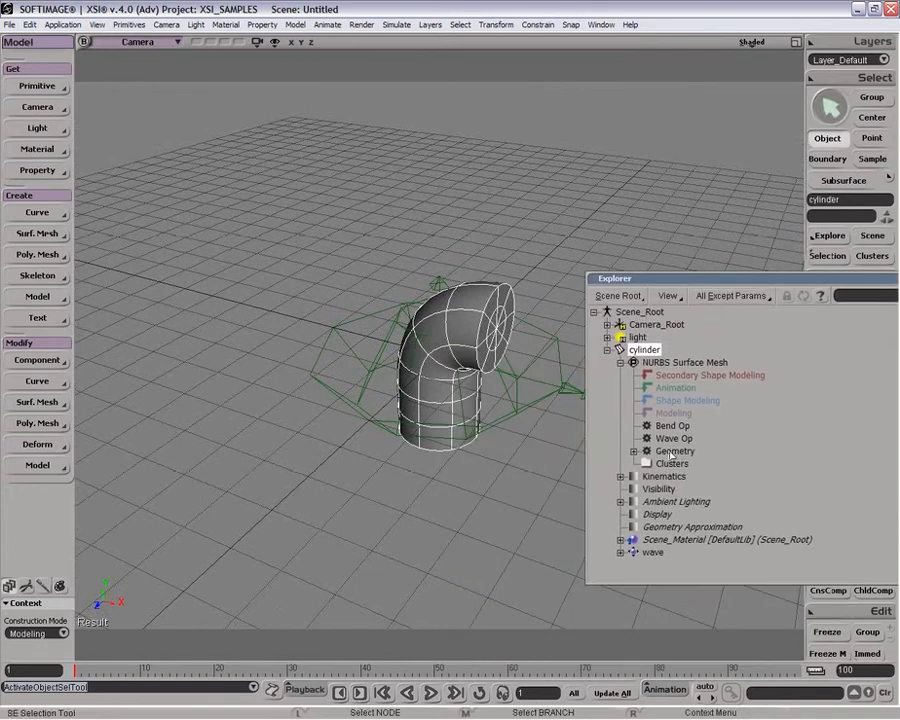
{"action": "left_click", "coordinate": [430, 692]}
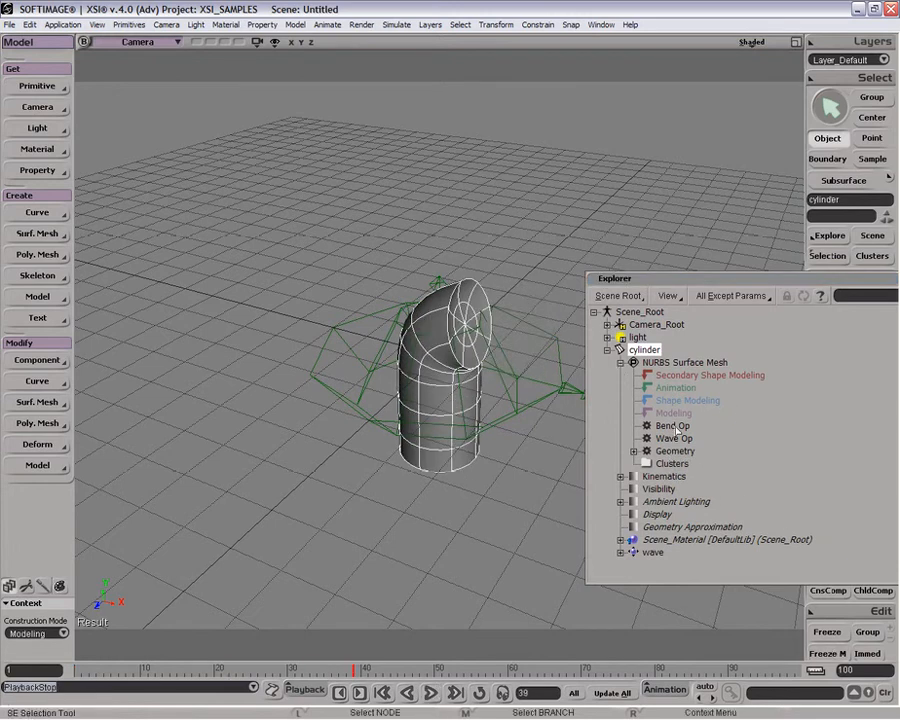
Move the cylinder's Bend Op and Wave Op into the Secondary Shape Modeling region of the operator stack, with Bend Op above Wave Op
{"action": "left_click", "coordinate": [677, 430]}
{"action": "left_click_drag", "start_coordinate": [677, 430], "coordinate": [675, 392]}
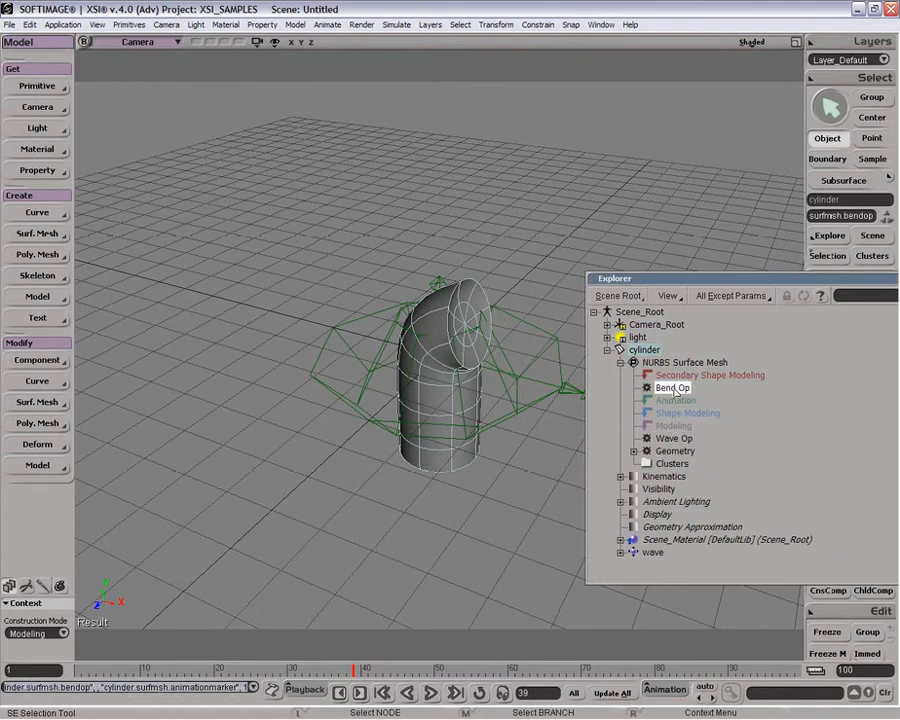
{"action": "left_click", "coordinate": [674, 438]}
{"action": "left_click_drag", "start_coordinate": [674, 438], "coordinate": [698, 390]}
{"action": "left_click", "coordinate": [681, 401]}
{"action": "left_click", "coordinate": [674, 401]}
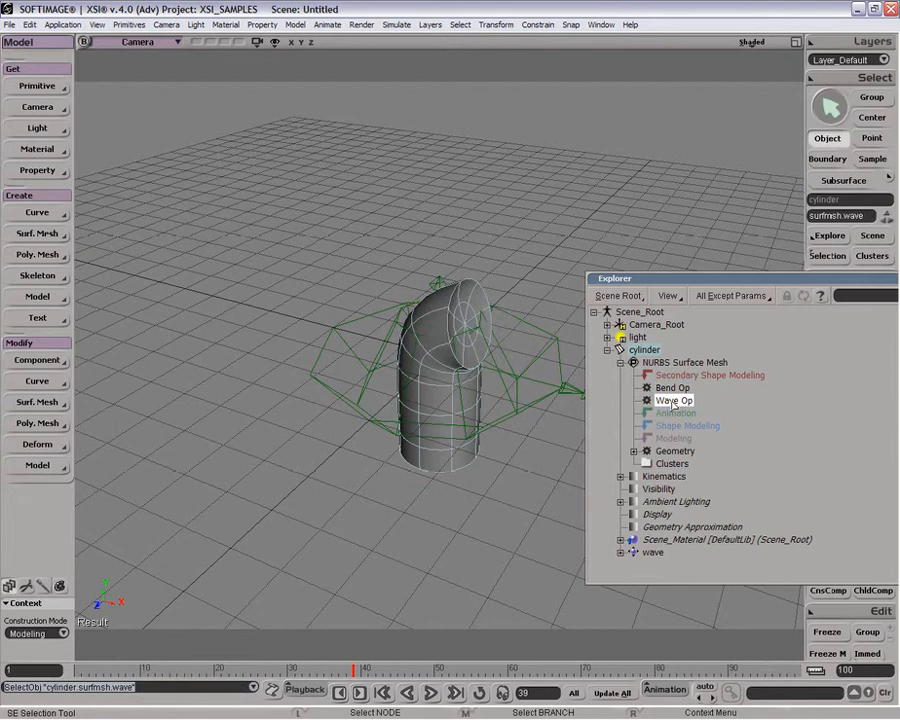
Move the Wave Op and Bend Op into the Animation region of the stack, keeping Bend Op above Wave Op, and play the animation
{"action": "left_click_drag", "start_coordinate": [672, 416], "coordinate": [675, 415]}
{"action": "left_click", "coordinate": [672, 388]}
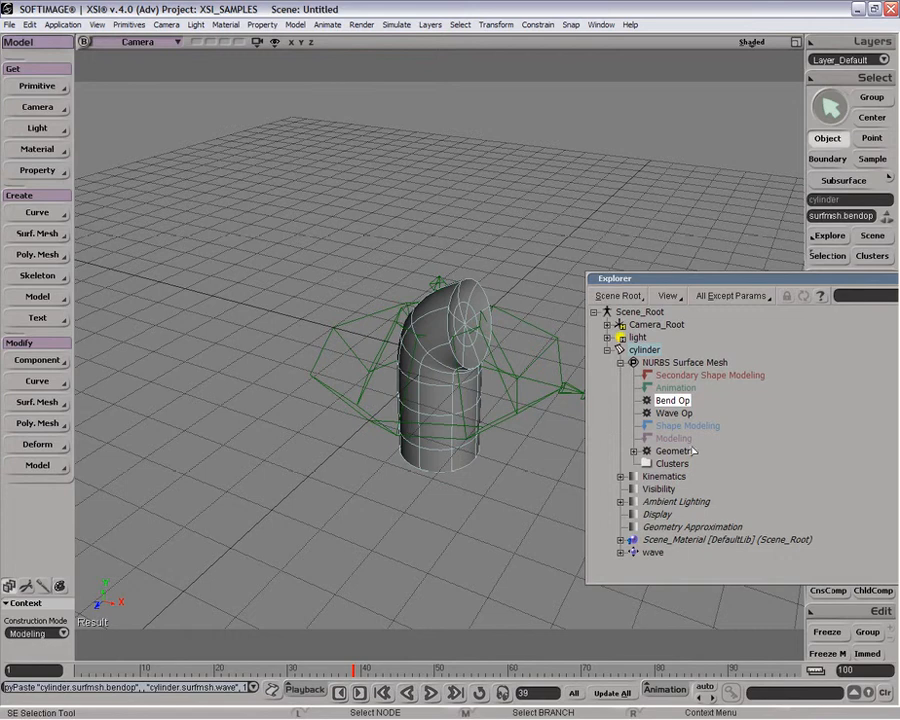
{"action": "left_click", "coordinate": [431, 693]}
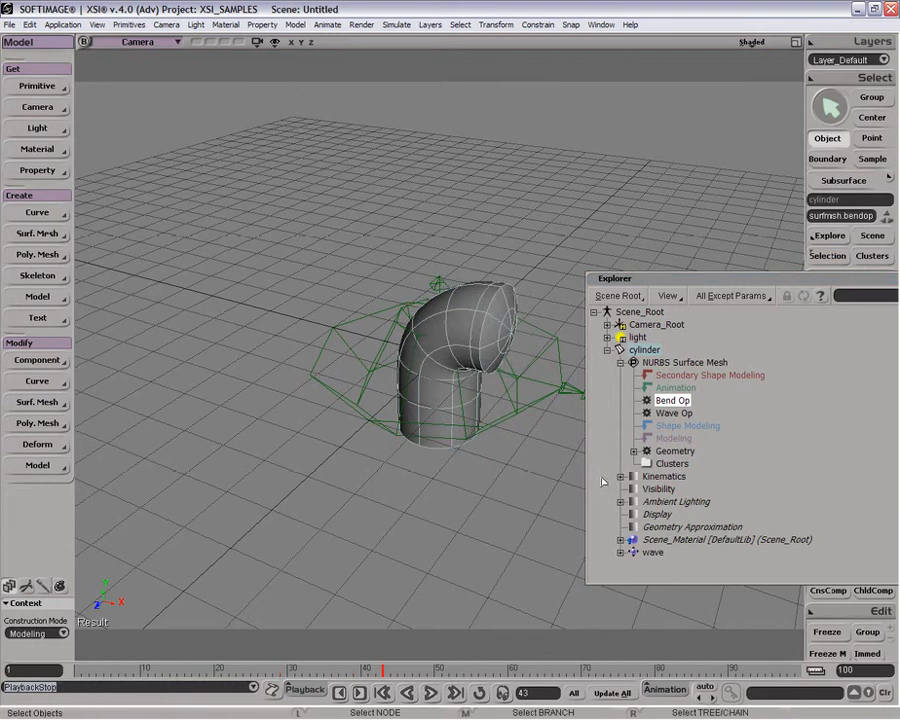
Place the Wave Op above the Bend Op in the cylinder's Animation region and play the animation
{"action": "left_click", "coordinate": [669, 411]}
{"action": "left_click_drag", "start_coordinate": [668, 406], "coordinate": [668, 400]}
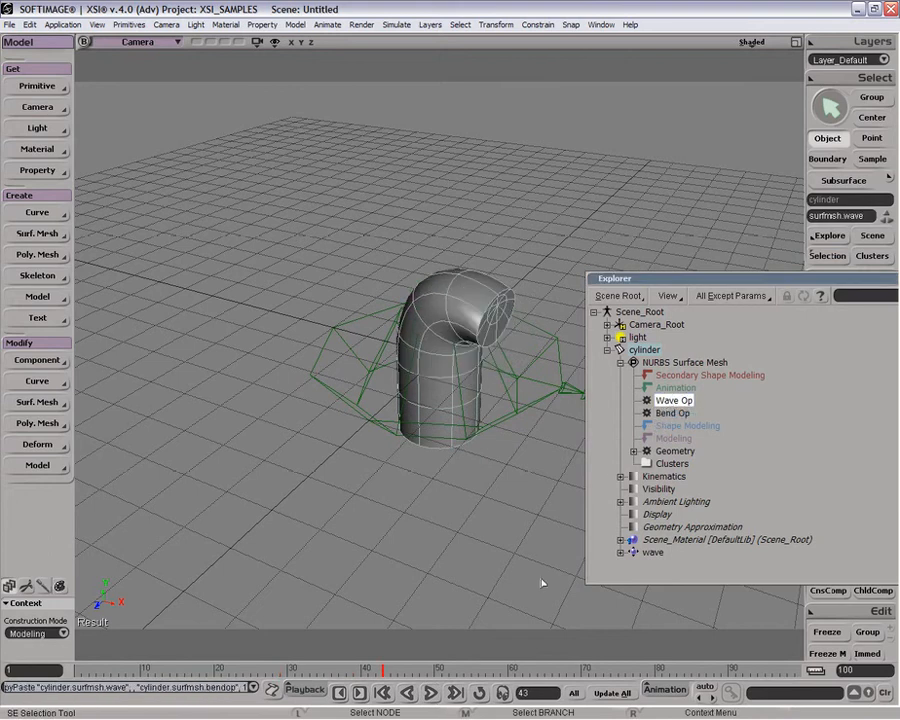
{"action": "left_click", "coordinate": [431, 693]}
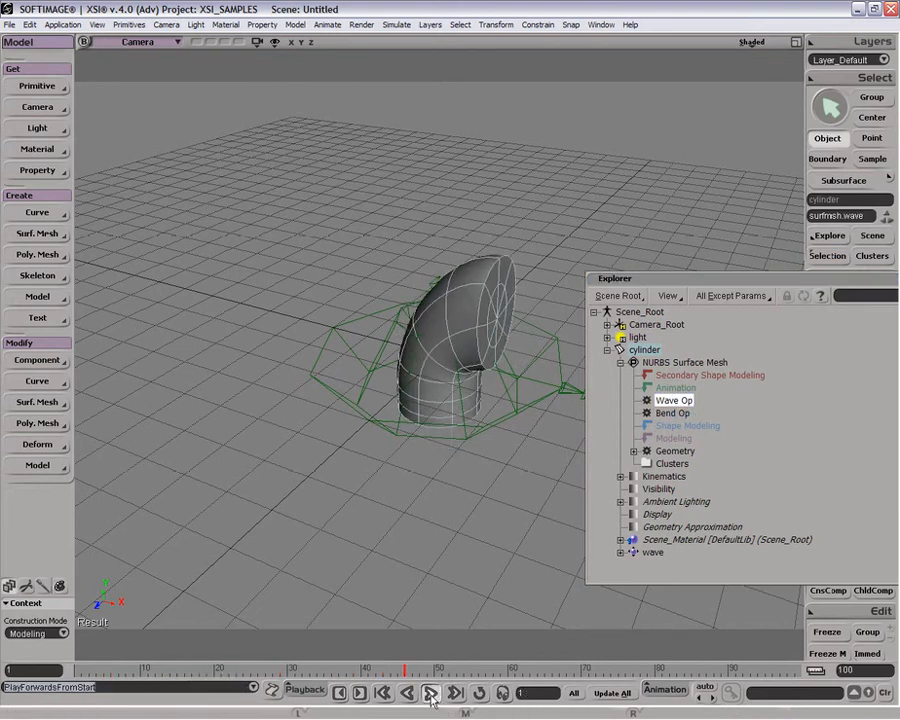
Place the Bend Op above the Wave Op in the Animation region, then play and stop the animation
{"action": "left_click", "coordinate": [668, 413]}
{"action": "left_click_drag", "start_coordinate": [668, 413], "coordinate": [672, 402]}
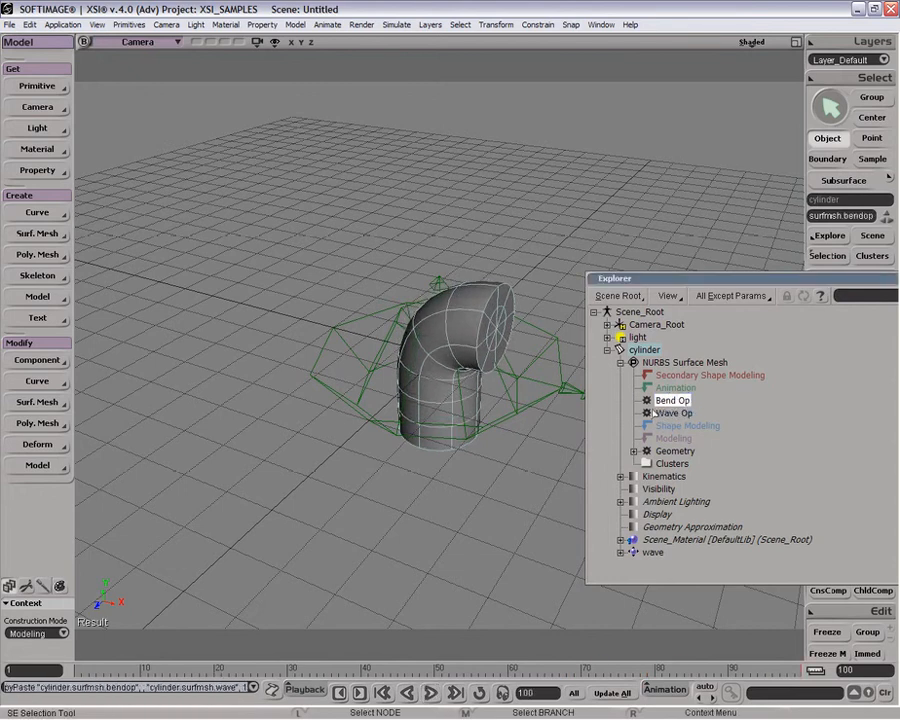
{"action": "left_click", "coordinate": [431, 693]}
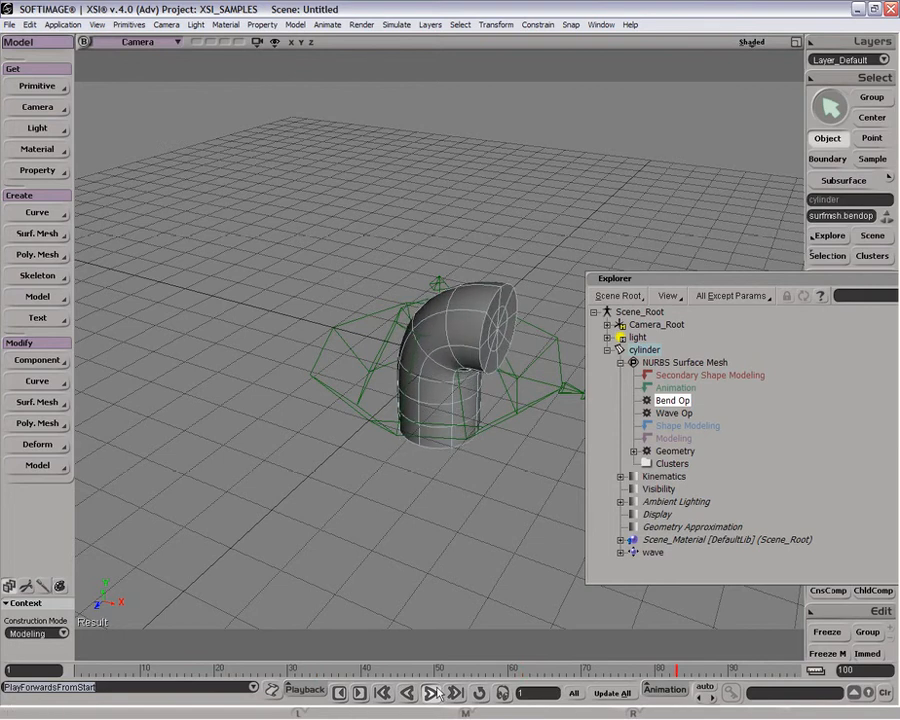
{"action": "left_click", "coordinate": [431, 693]}
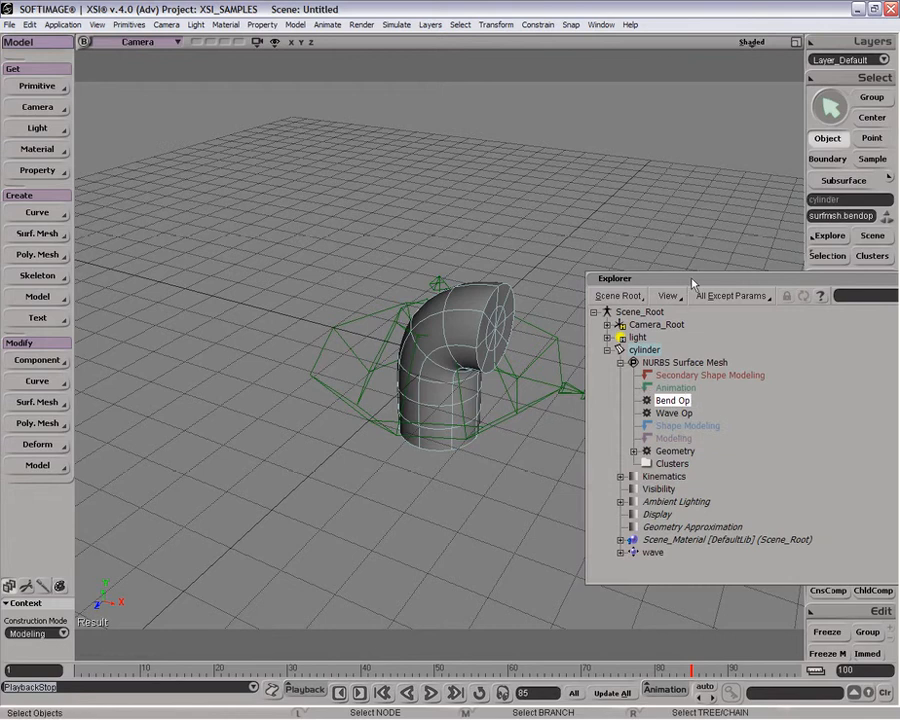
Close the Explorer and delete the cylinder together with its wave control object
{"action": "left_click_drag", "start_coordinate": [703, 283], "coordinate": [583, 190]}
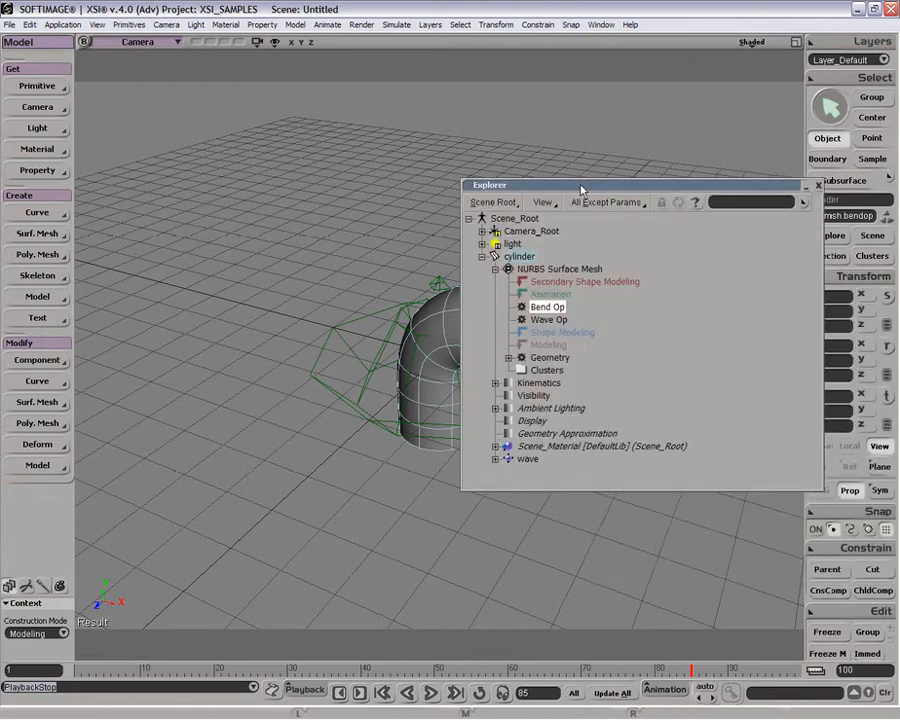
{"action": "double_click", "coordinate": [582, 190]}
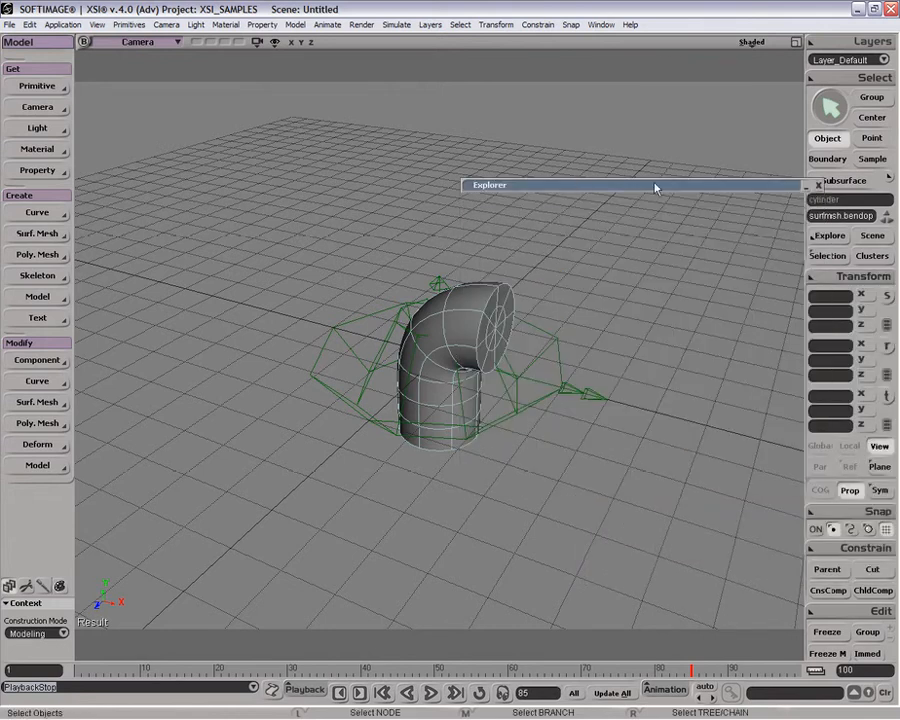
{"action": "left_click_drag", "start_coordinate": [656, 188], "coordinate": [546, 178]}
{"action": "left_click", "coordinate": [706, 173]}
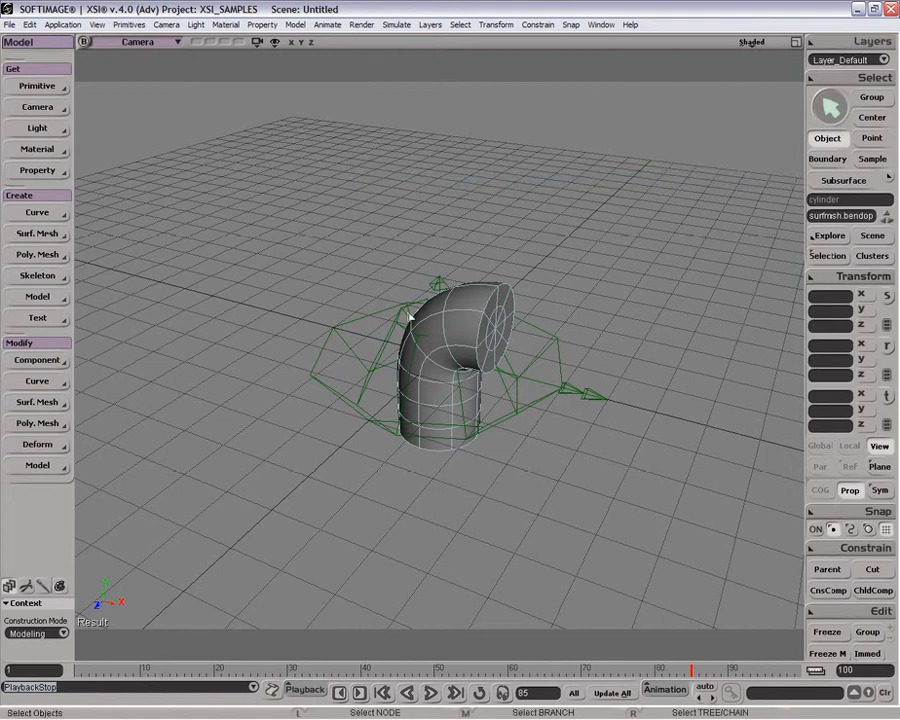
{"action": "left_click_drag", "start_coordinate": [403, 248], "coordinate": [520, 495]}
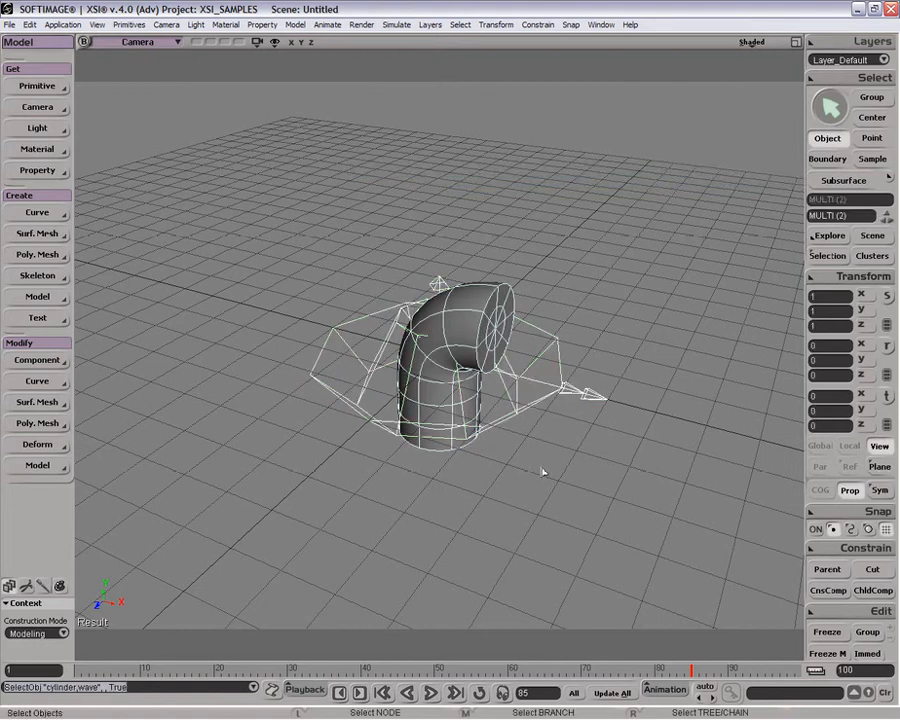
{"action": "key", "text": "Delete"}
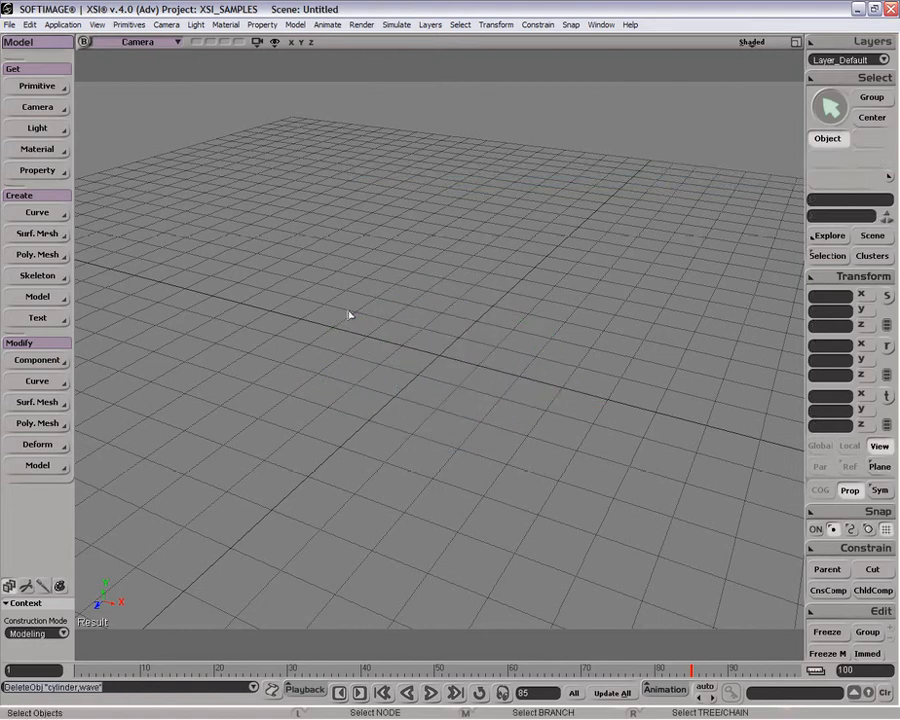
Switch to the Simulate module and create a particle cloud emitted from a grid
{"action": "left_click", "coordinate": [38, 42]}
{"action": "left_click", "coordinate": [68, 80]}
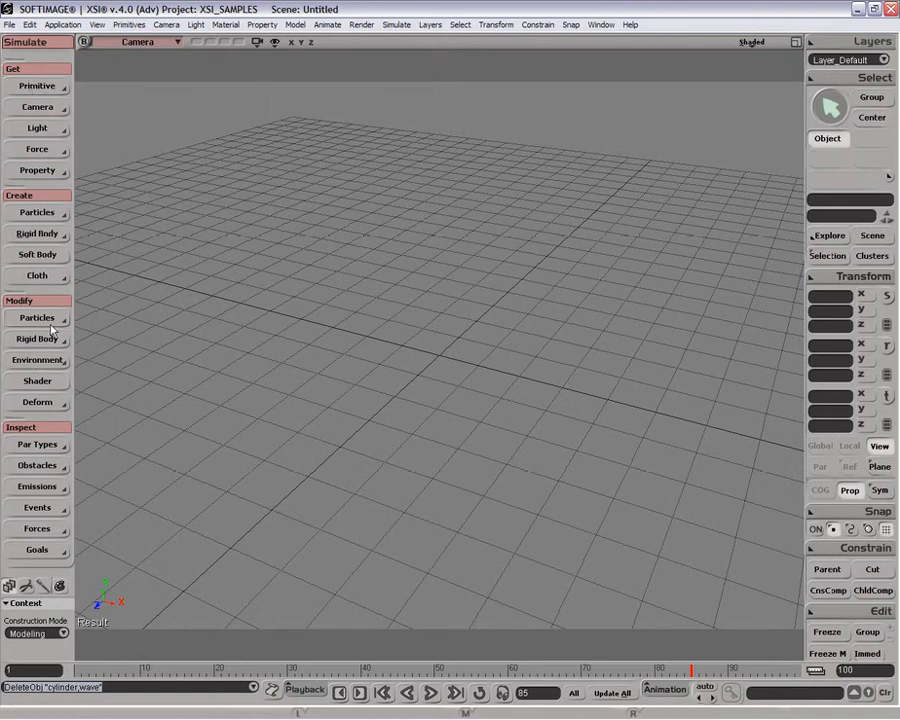
{"action": "left_click", "coordinate": [30, 213]}
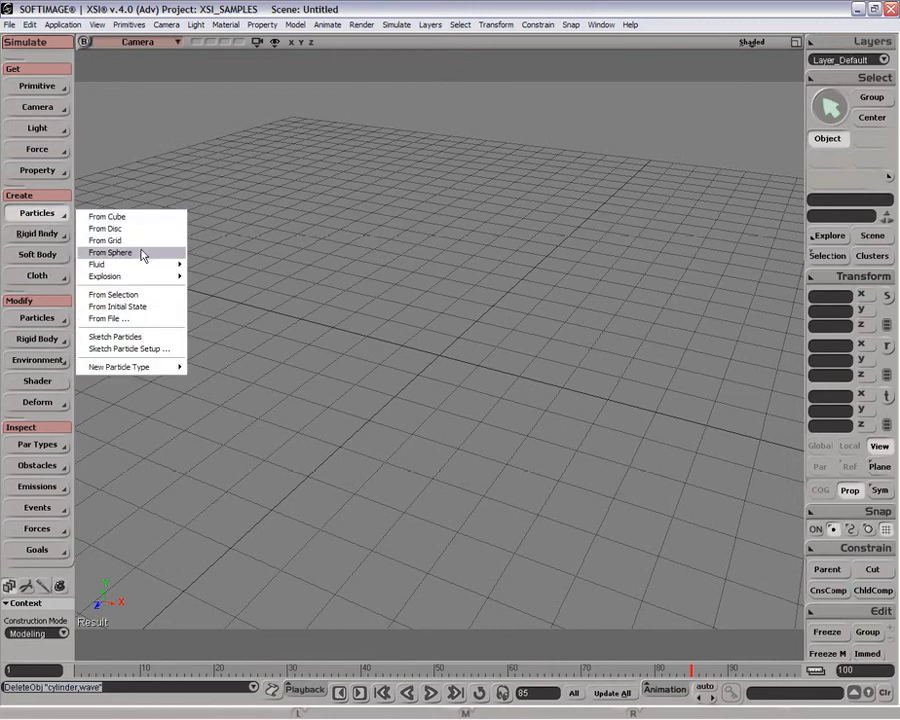
{"action": "left_click", "coordinate": [146, 241]}
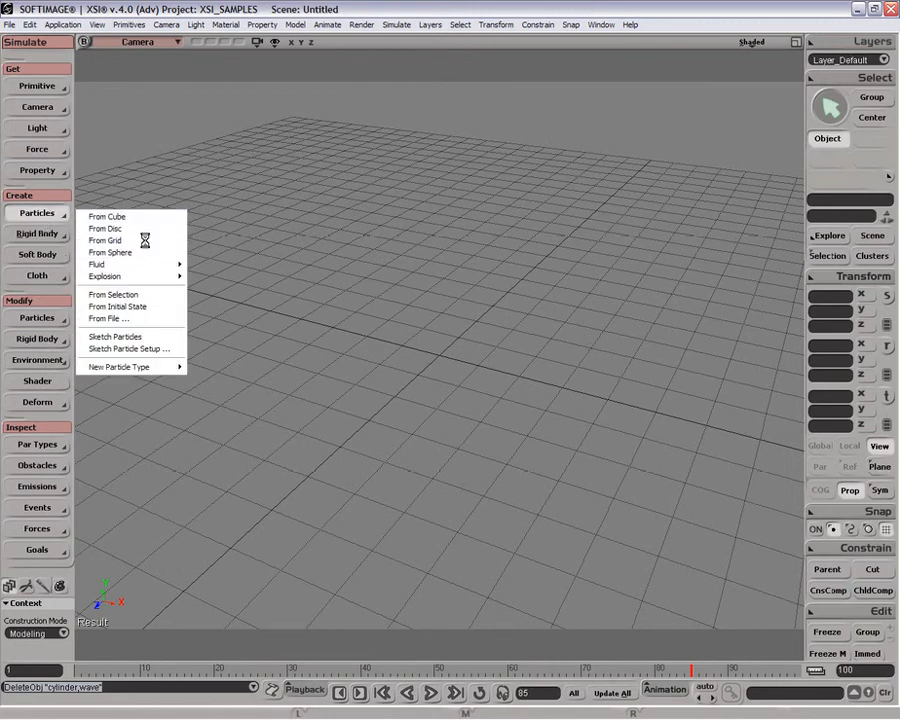
Return to the first frame, collapse the particle properties out of the way, and play the particle emission briefly
{"action": "left_click", "coordinate": [382, 692]}
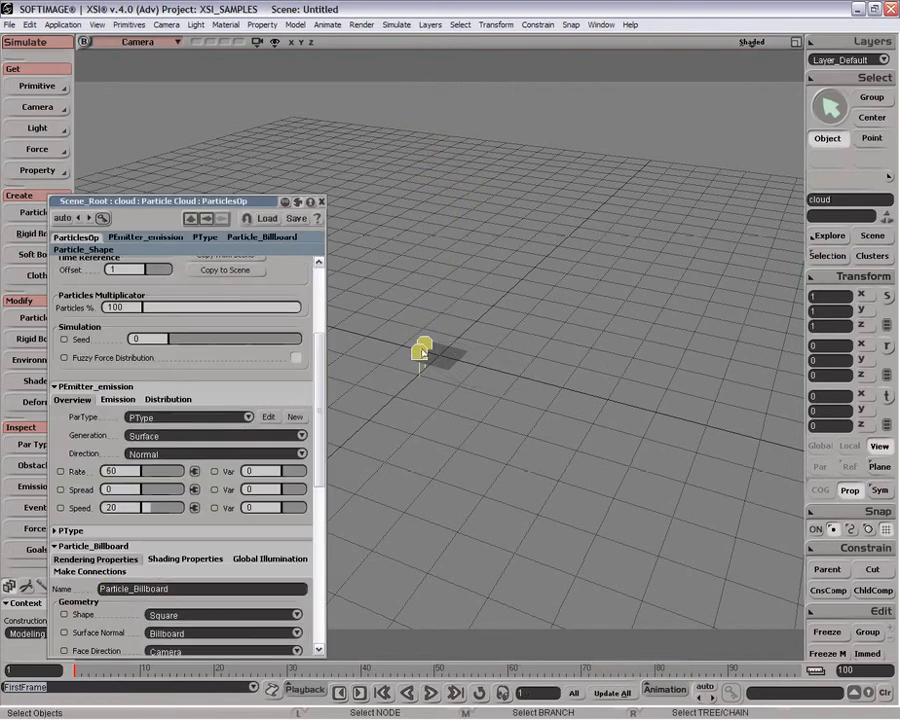
{"action": "double_click", "coordinate": [265, 201]}
{"action": "left_click_drag", "start_coordinate": [264, 201], "coordinate": [297, 66]}
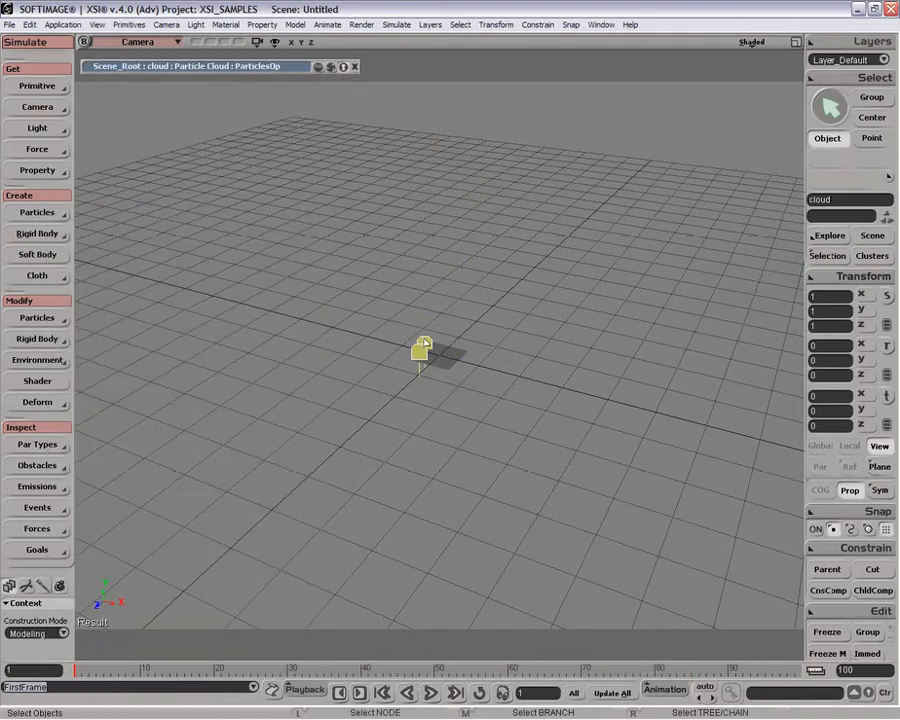
{"action": "left_click", "coordinate": [431, 692]}
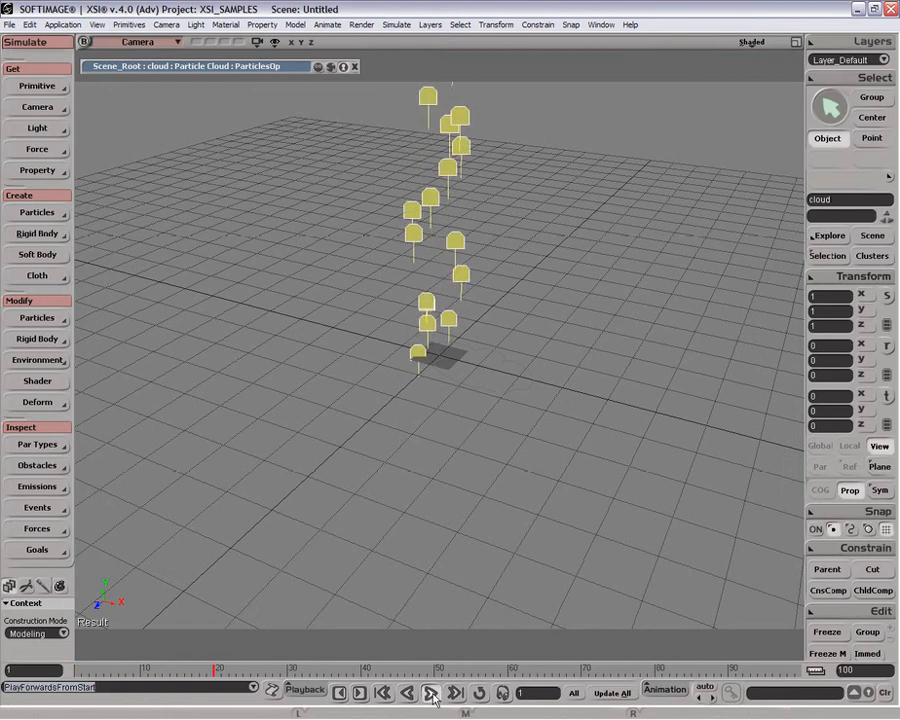
{"action": "left_click", "coordinate": [432, 693]}
Reopen the particle properties and set the emission Speed to 3.333 and the Rate to 50
{"action": "double_click", "coordinate": [266, 66]}
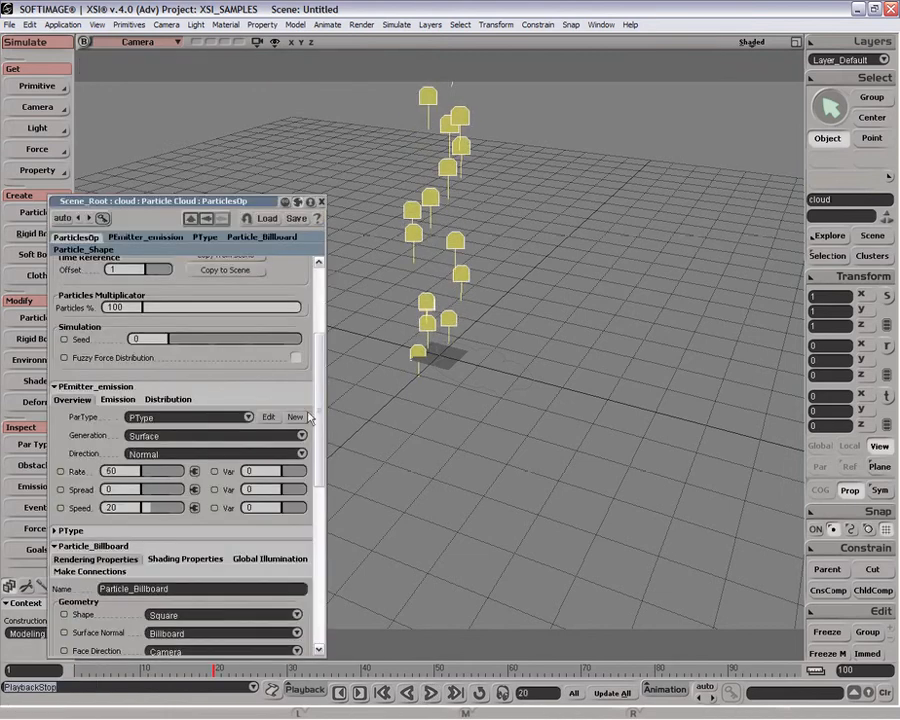
{"action": "left_click_drag", "start_coordinate": [150, 513], "coordinate": [146, 515]}
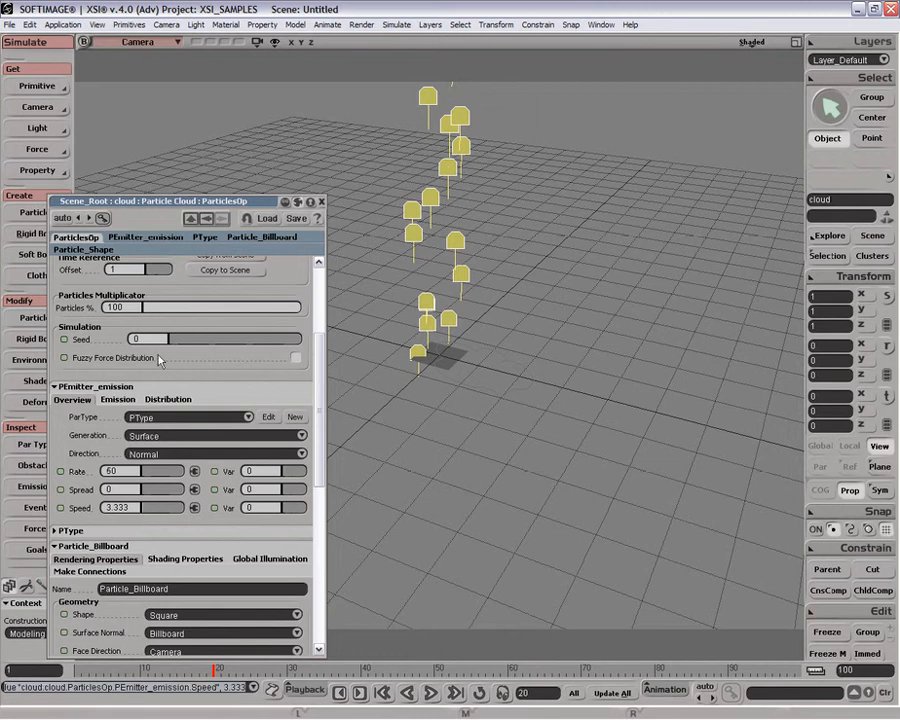
{"action": "left_click_drag", "start_coordinate": [318, 467], "coordinate": [322, 348]}
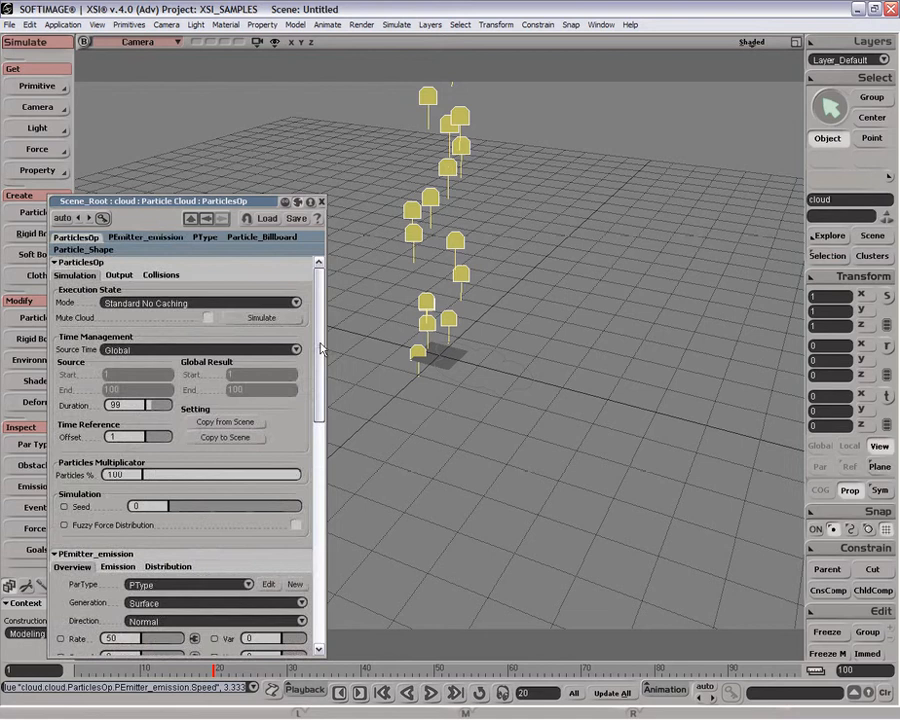
Collapse the ParticlesOp, emission and billboard settings, and turn on Live Forever for the particle type
{"action": "left_click", "coordinate": [62, 262]}
{"action": "left_click", "coordinate": [60, 277]}
{"action": "left_click", "coordinate": [80, 306]}
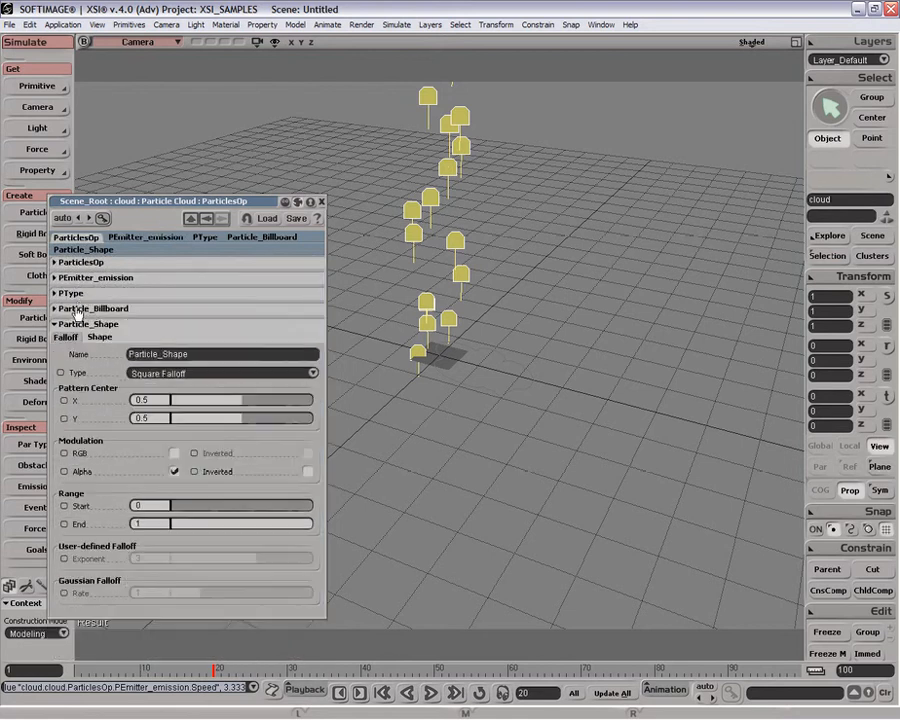
{"action": "left_click", "coordinate": [72, 293]}
{"action": "left_click", "coordinate": [299, 479]}
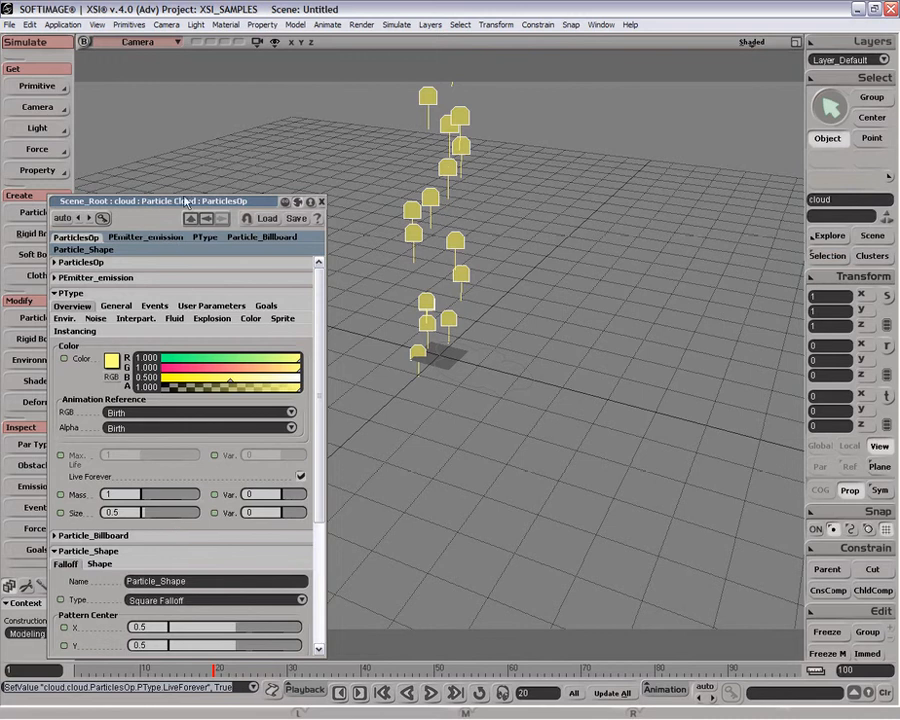
Collapse the particle properties and play the slowed particle emission again from the first frame
{"action": "left_click", "coordinate": [285, 201]}
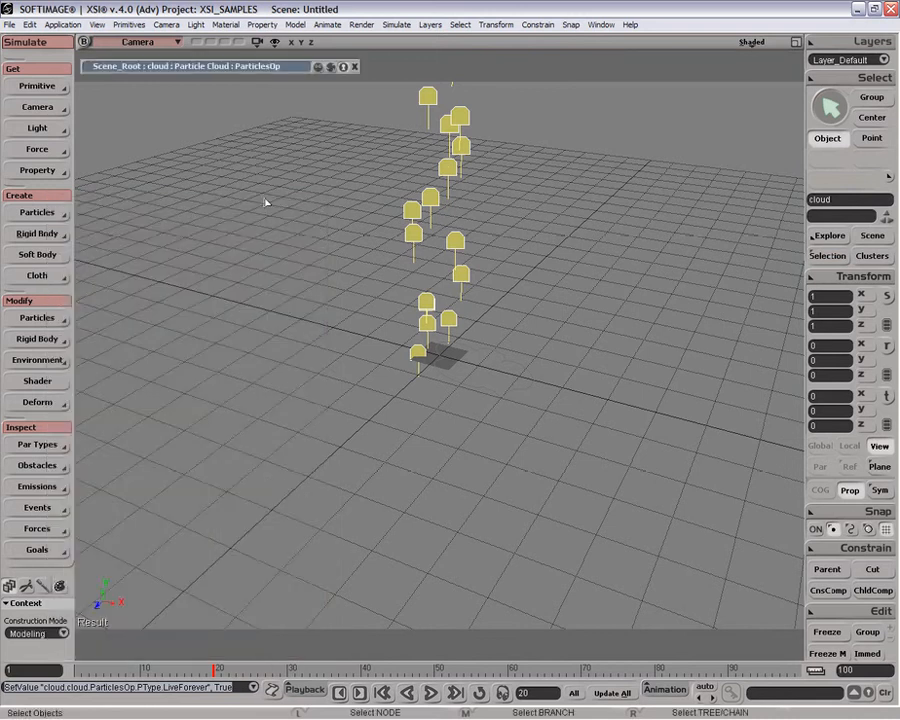
{"action": "left_click", "coordinate": [430, 693]}
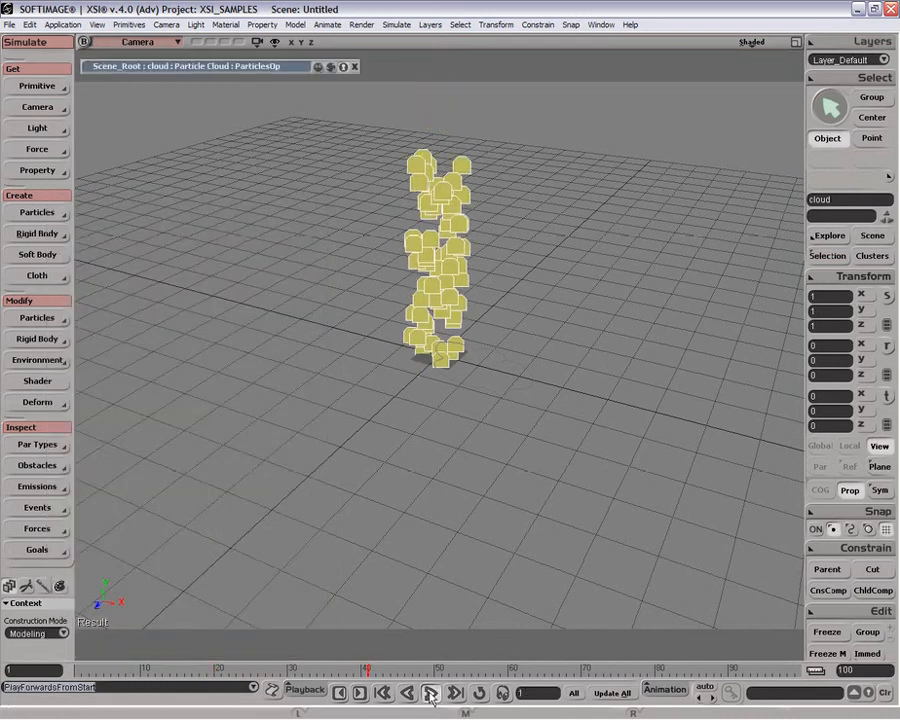
{"action": "left_click", "coordinate": [383, 693]}
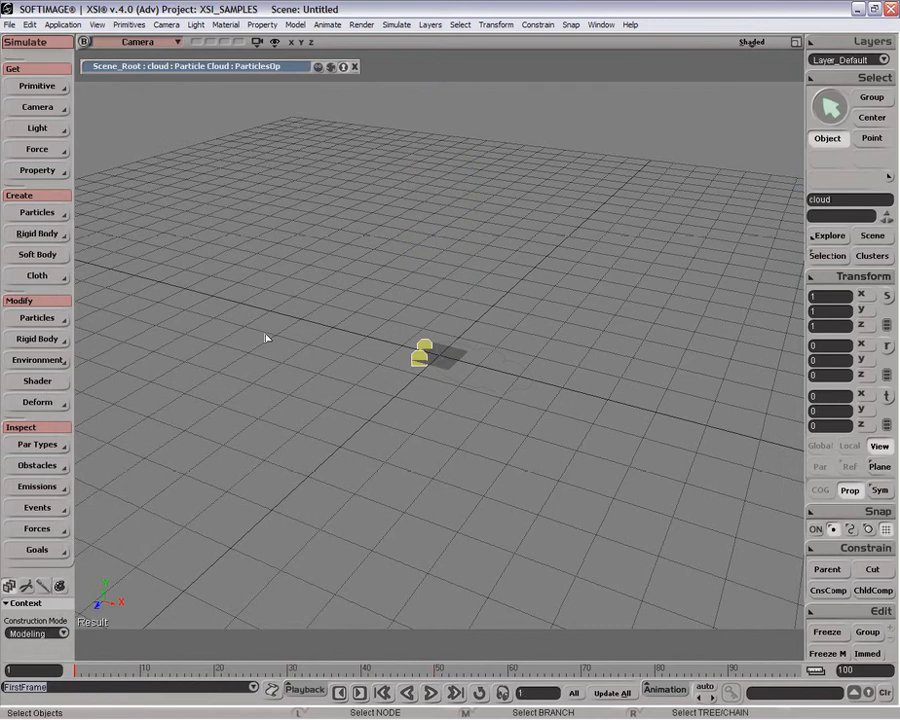
{"action": "left_click", "coordinate": [430, 693]}
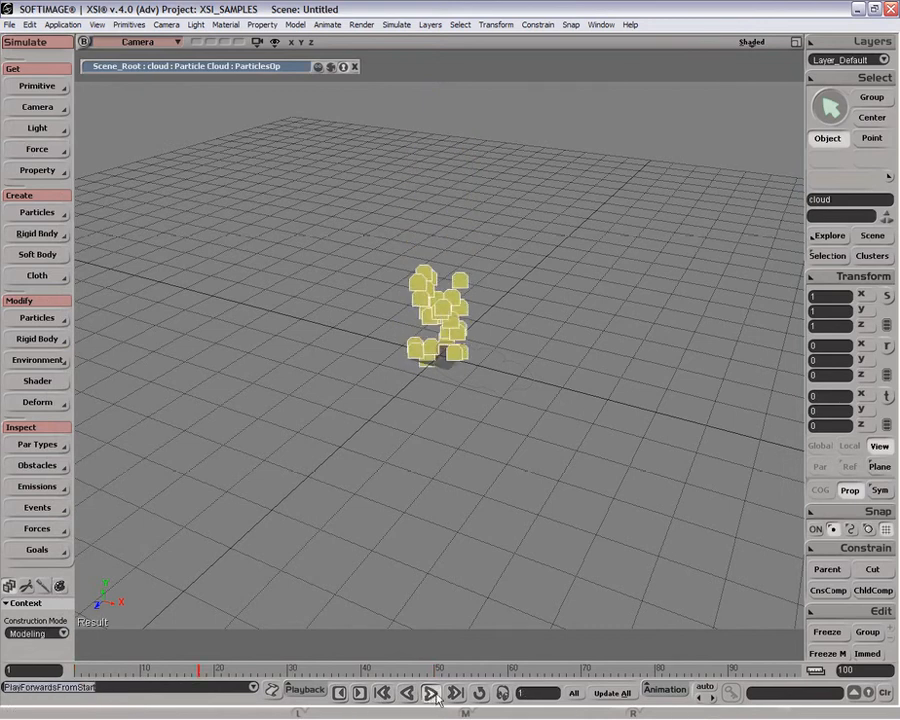
{"action": "left_click", "coordinate": [432, 694]}
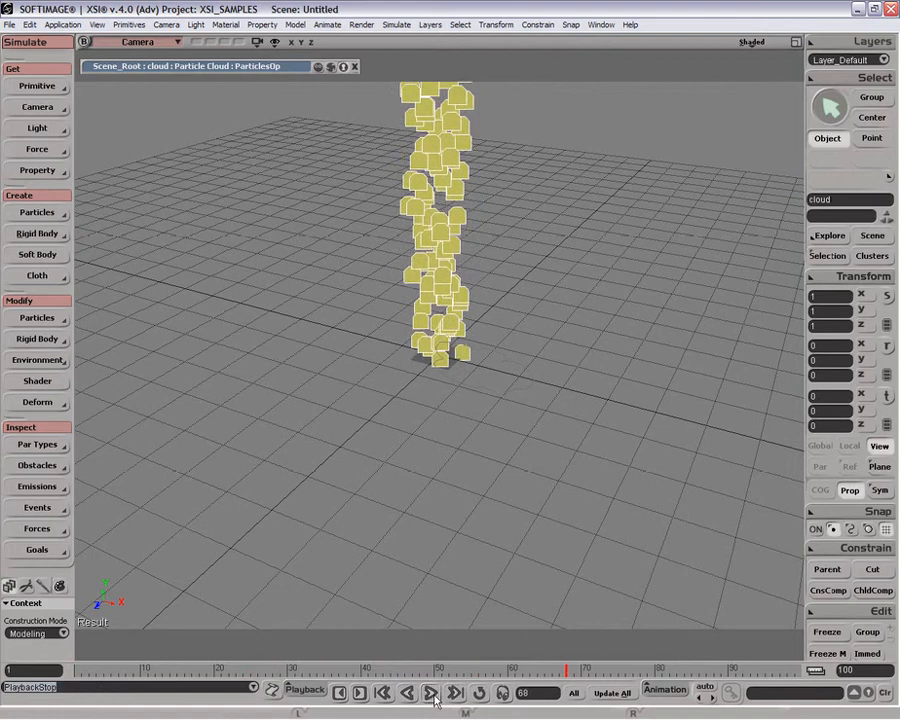
Frame the particle cloud and add a lattice around it
{"action": "key", "text": "f"}
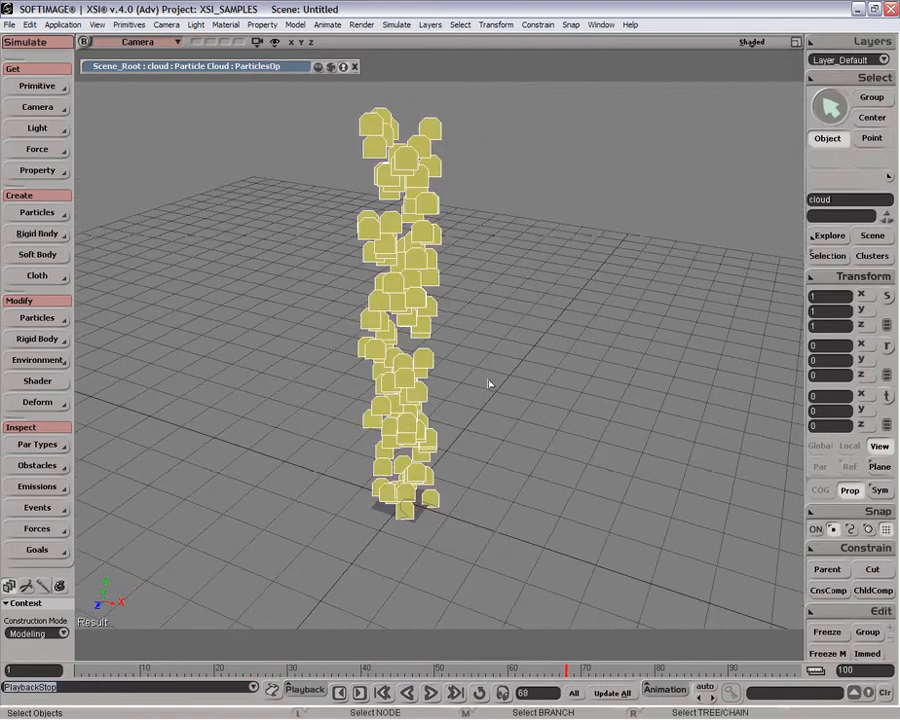
{"action": "left_click", "coordinate": [38, 86]}
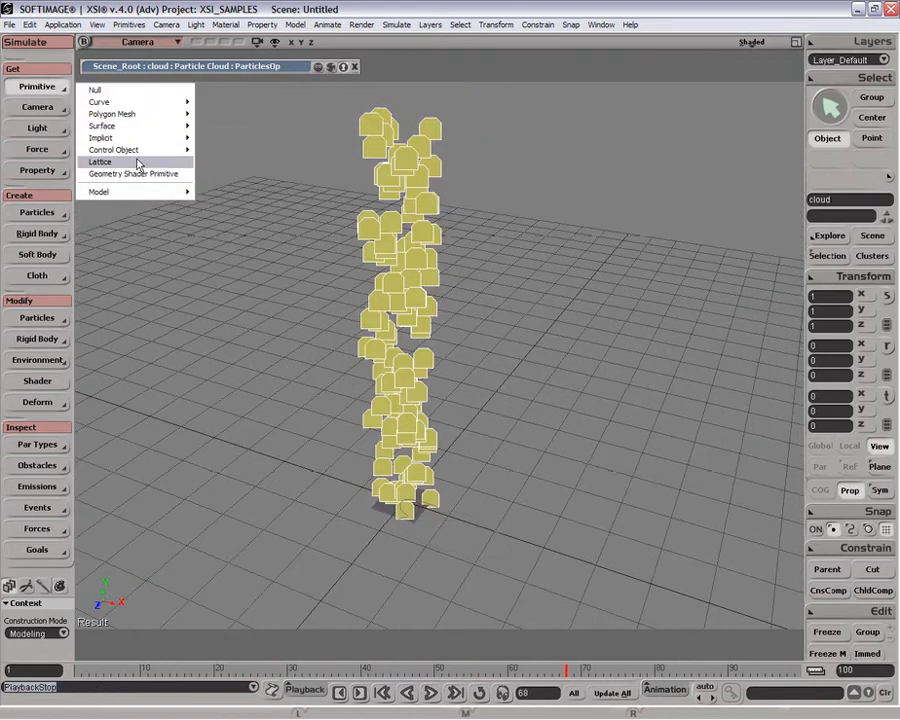
{"action": "left_click", "coordinate": [138, 163]}
{"action": "left_click", "coordinate": [322, 78]}
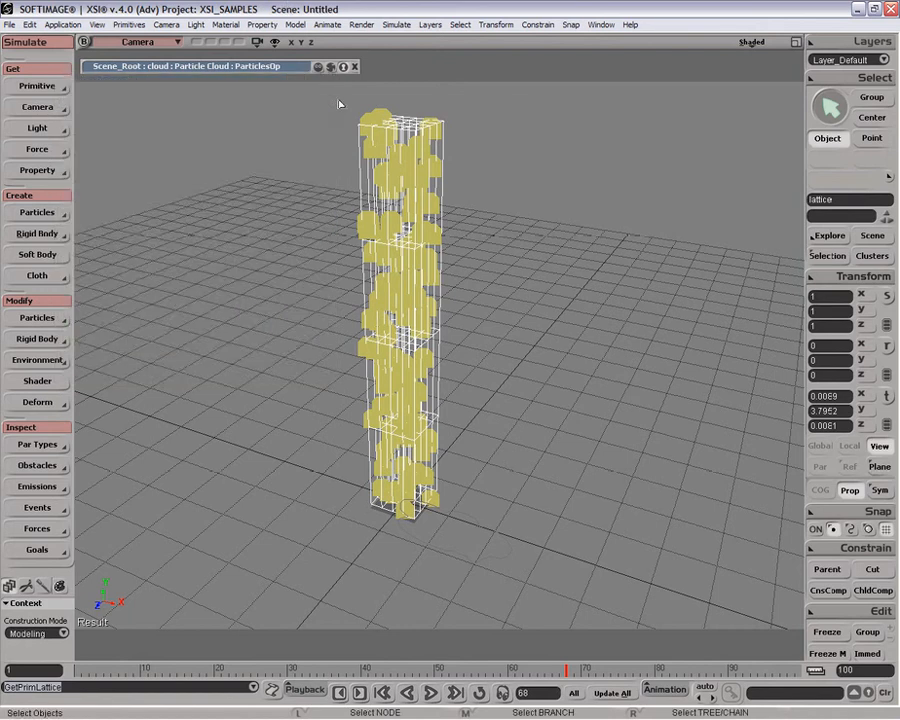
Bend the particle column by selecting the lattice's middle layer of points and moving it sideways along X to about 1.19
{"action": "key", "text": "t"}
{"action": "left_click_drag", "start_coordinate": [335, 321], "coordinate": [546, 382]}
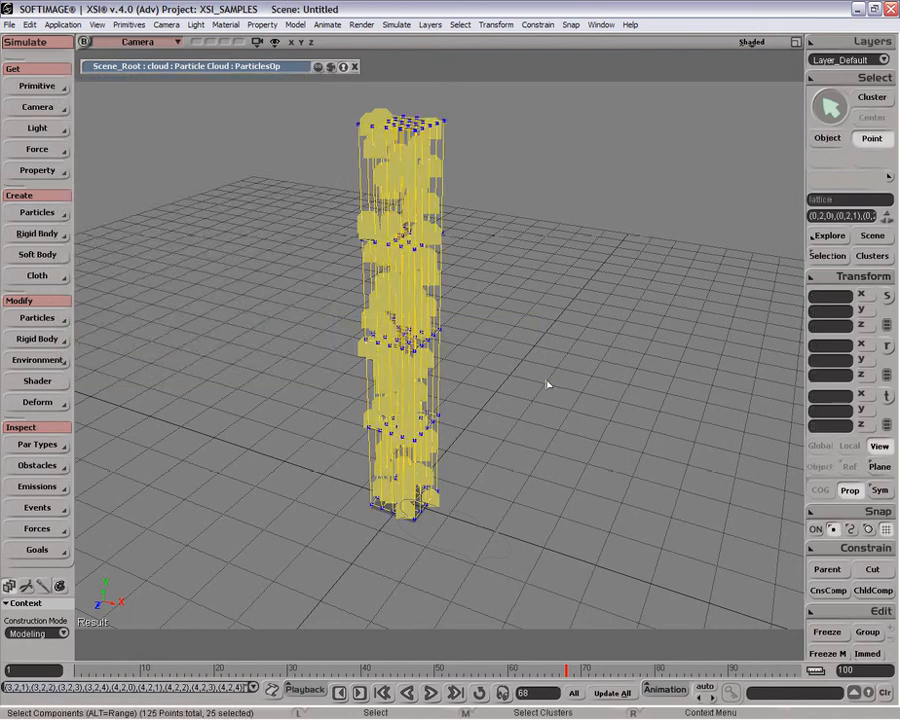
{"action": "key", "text": "v"}
{"action": "left_click_drag", "start_coordinate": [442, 358], "coordinate": [502, 362]}
Examine the operator stacks of the lattice and the particle cloud, including the properties of the cloud's Lattice operator
{"action": "left_click", "coordinate": [826, 256]}
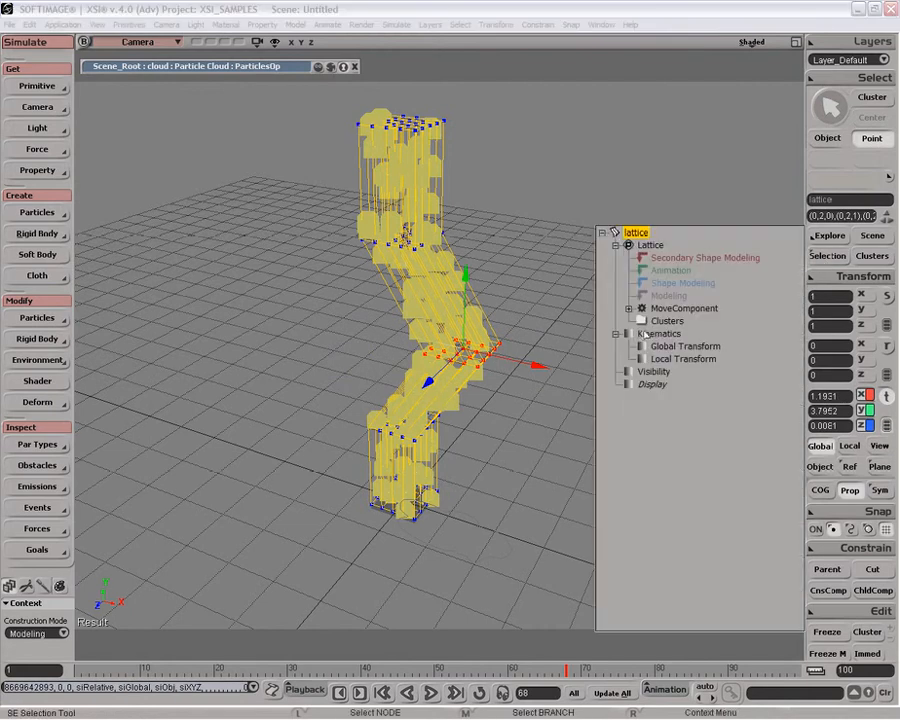
{"action": "key", "text": "space"}
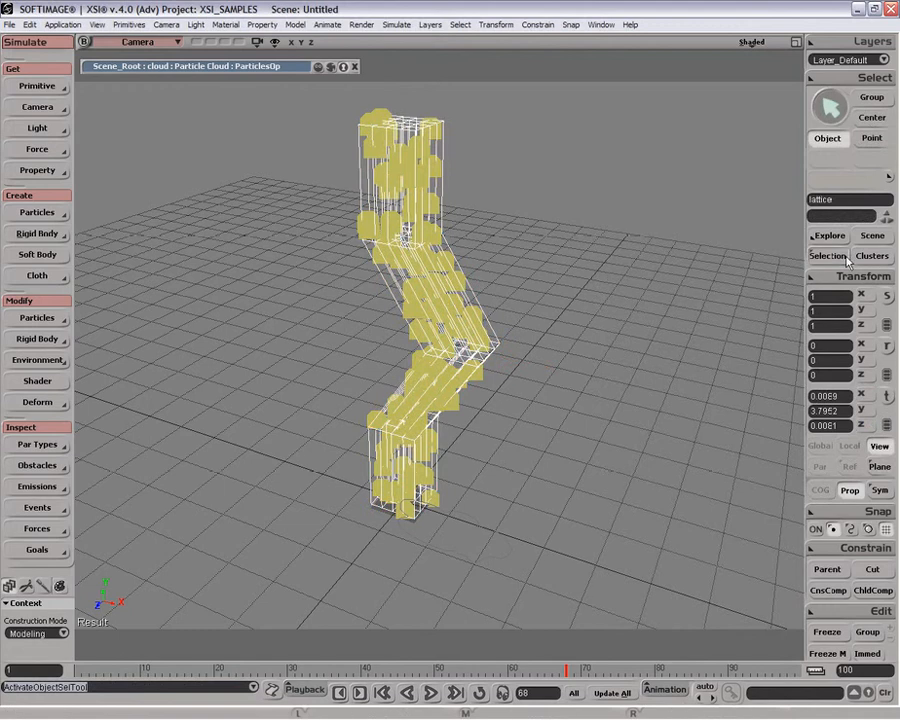
{"action": "key", "text": "F3"}
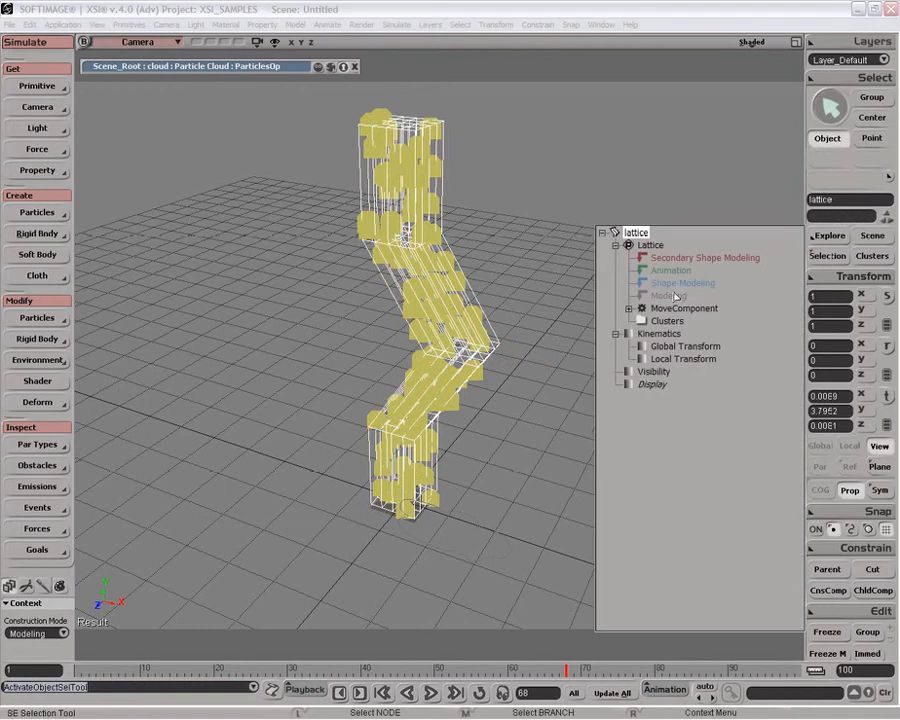
{"action": "left_click", "coordinate": [496, 198]}
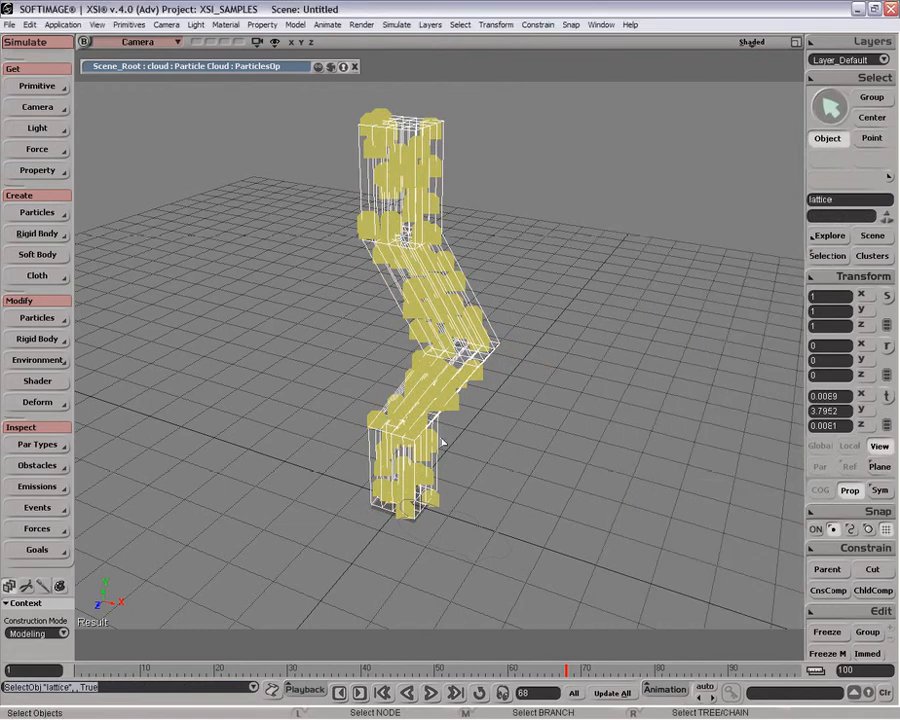
{"action": "left_click", "coordinate": [408, 510]}
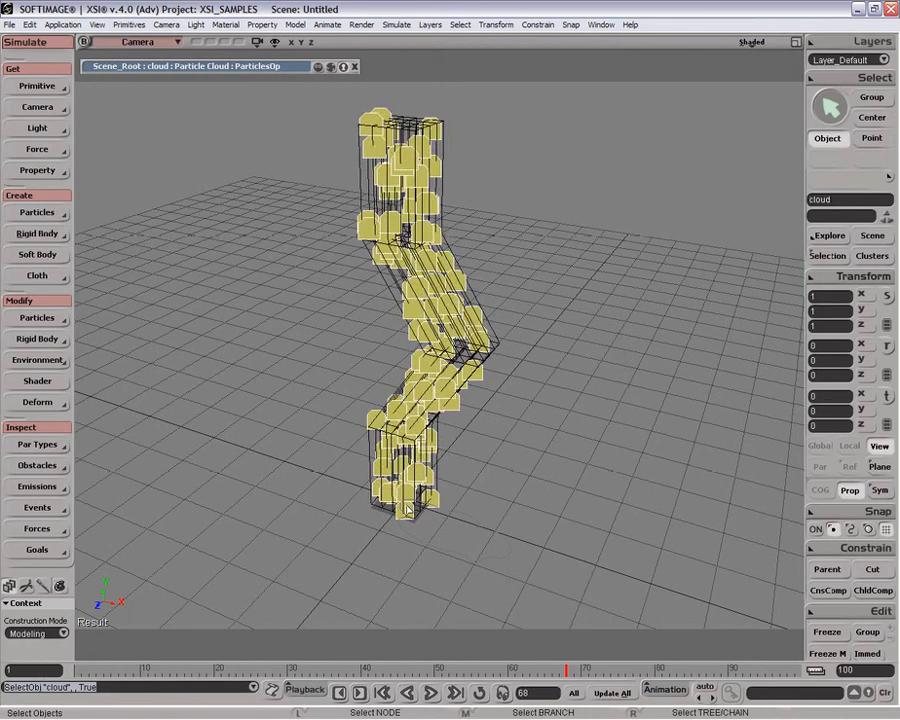
{"action": "left_click", "coordinate": [829, 235]}
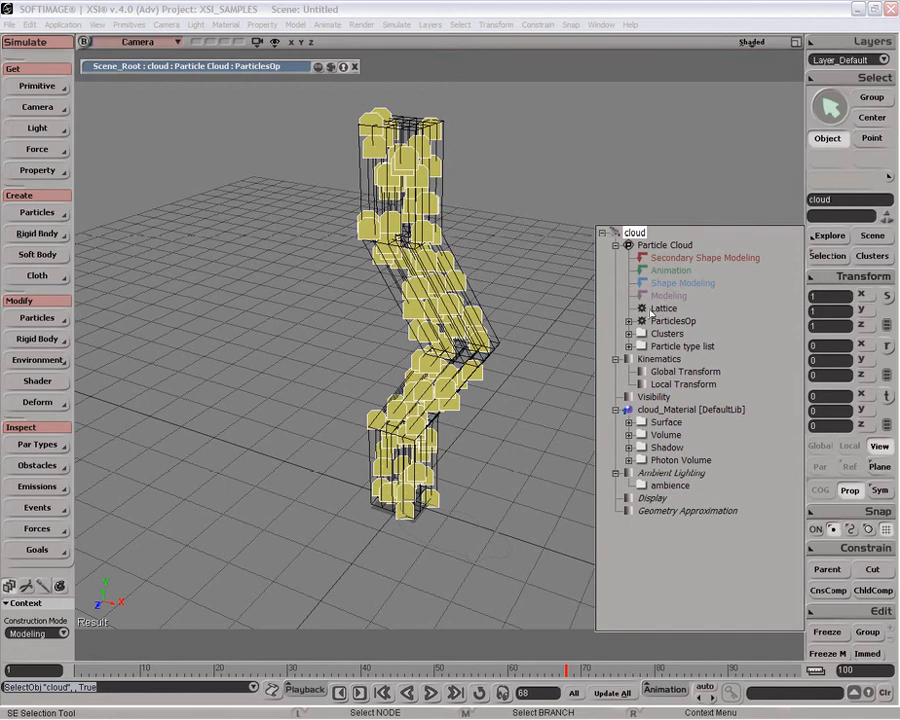
{"action": "left_click", "coordinate": [650, 309]}
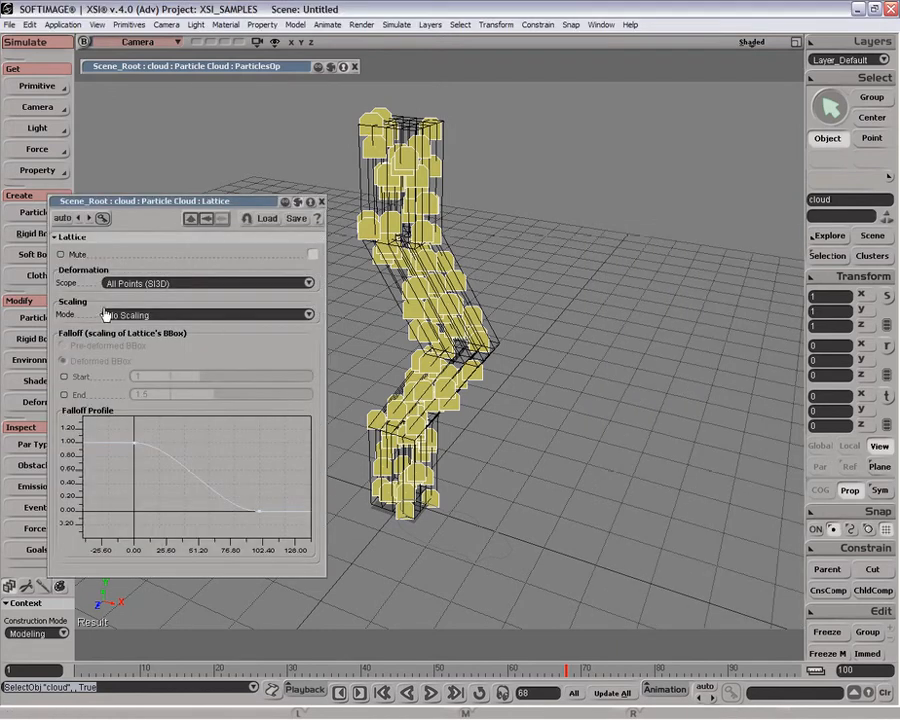
{"action": "left_click", "coordinate": [322, 202]}
Delete the lattice and reselect the particle cloud
{"action": "left_click", "coordinate": [445, 188]}
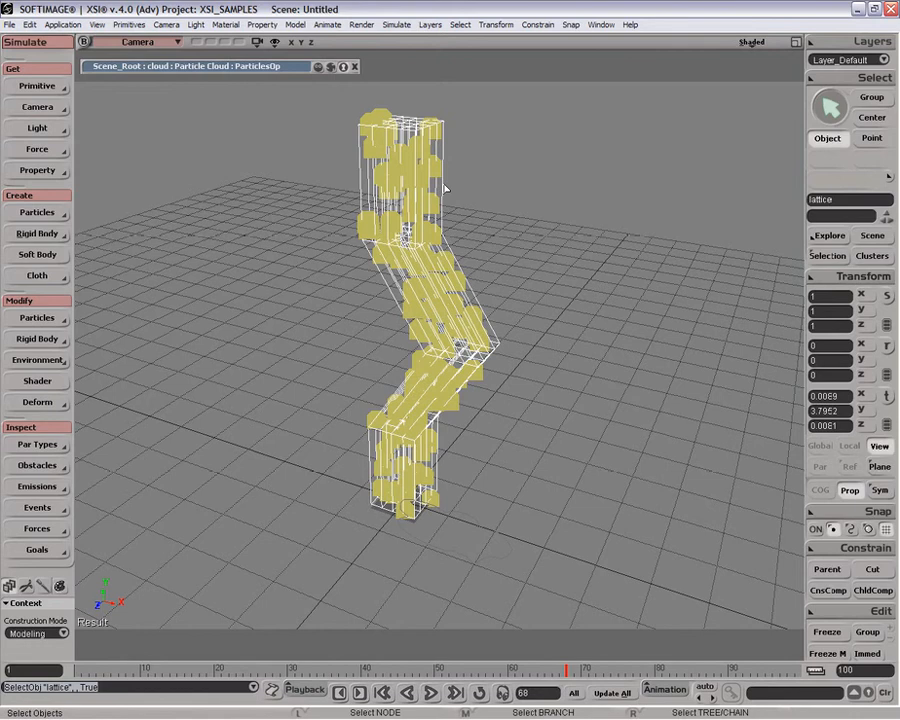
{"action": "key", "text": "Delete"}
{"action": "key", "text": "space"}
{"action": "left_click", "coordinate": [440, 188]}
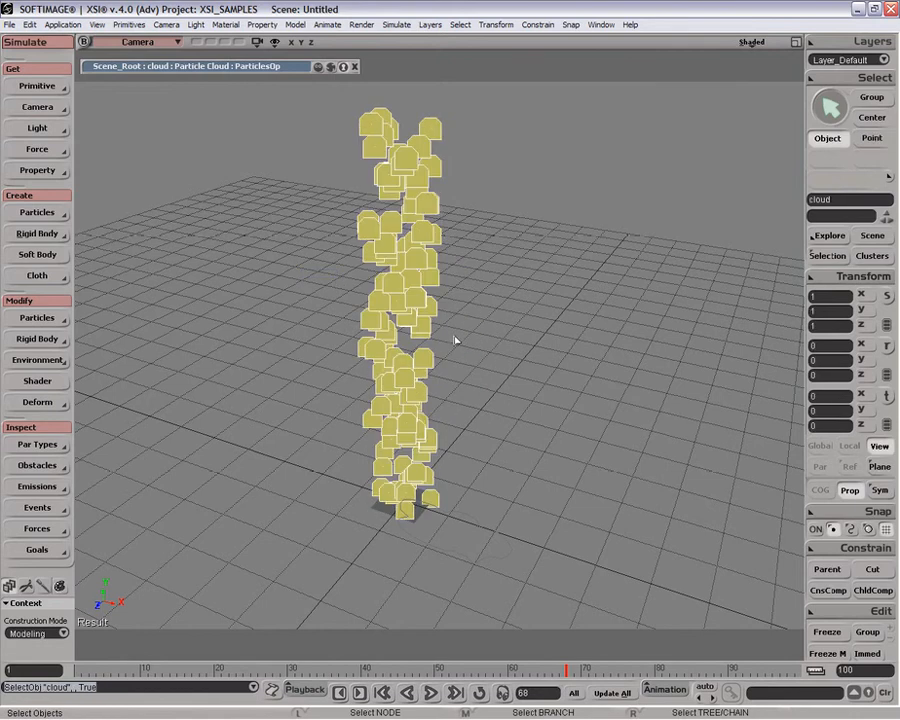
Create a NURBS surface sphere primitive
{"action": "left_click", "coordinate": [52, 88]}
{"action": "mouse_move", "coordinate": [144, 117]}
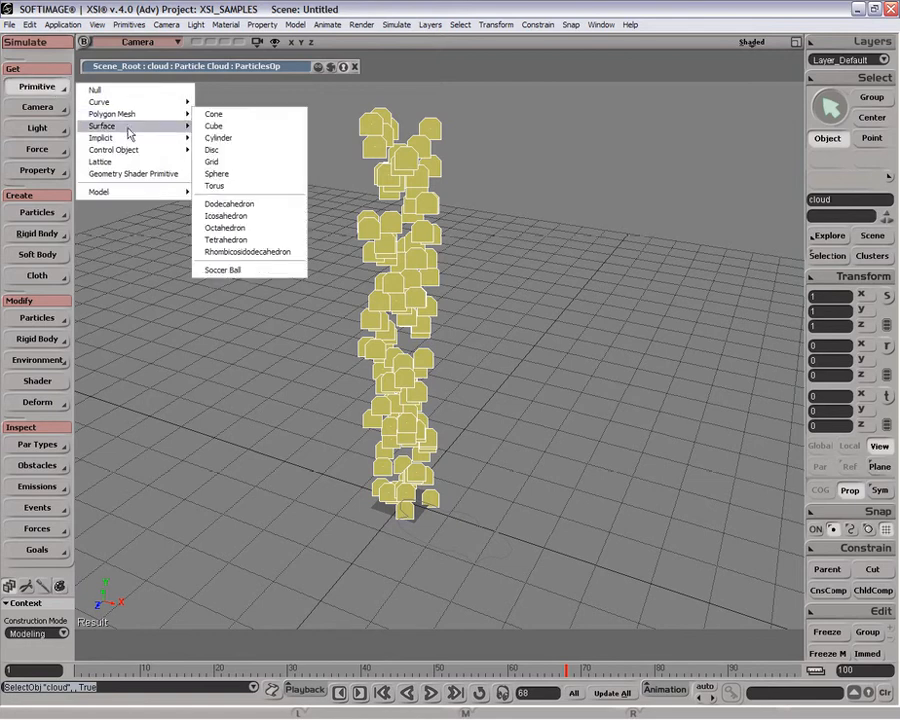
{"action": "left_click", "coordinate": [241, 188]}
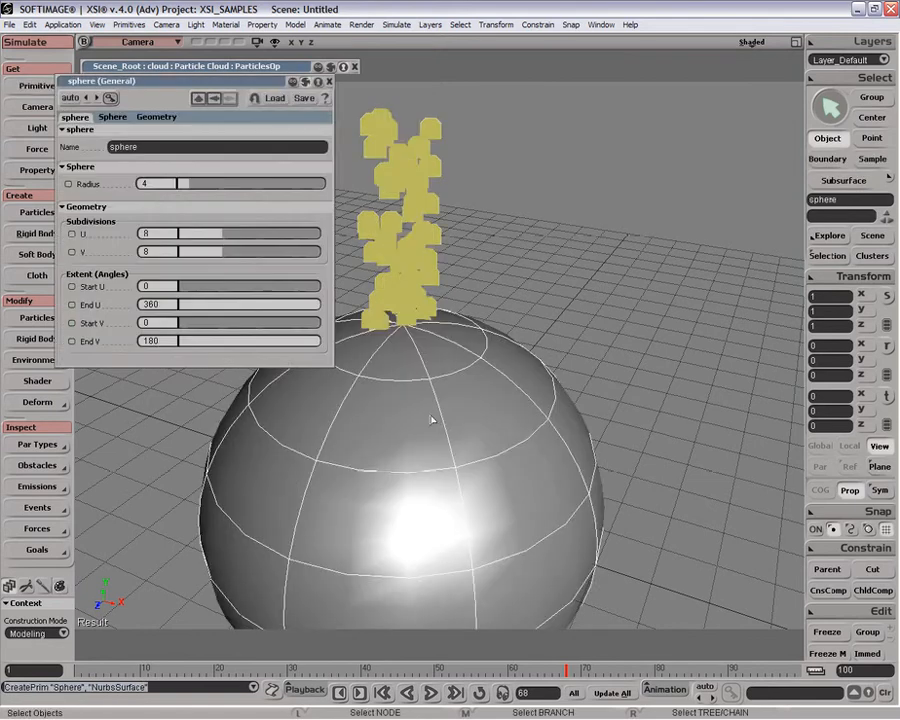
Scale the sphere uniformly to about 0.335 and raise it to about Y 3.98 in the middle of the particle column
{"action": "key", "text": "v"}
{"action": "left_click_drag", "start_coordinate": [397, 434], "coordinate": [332, 372]}
{"action": "key", "text": "x"}
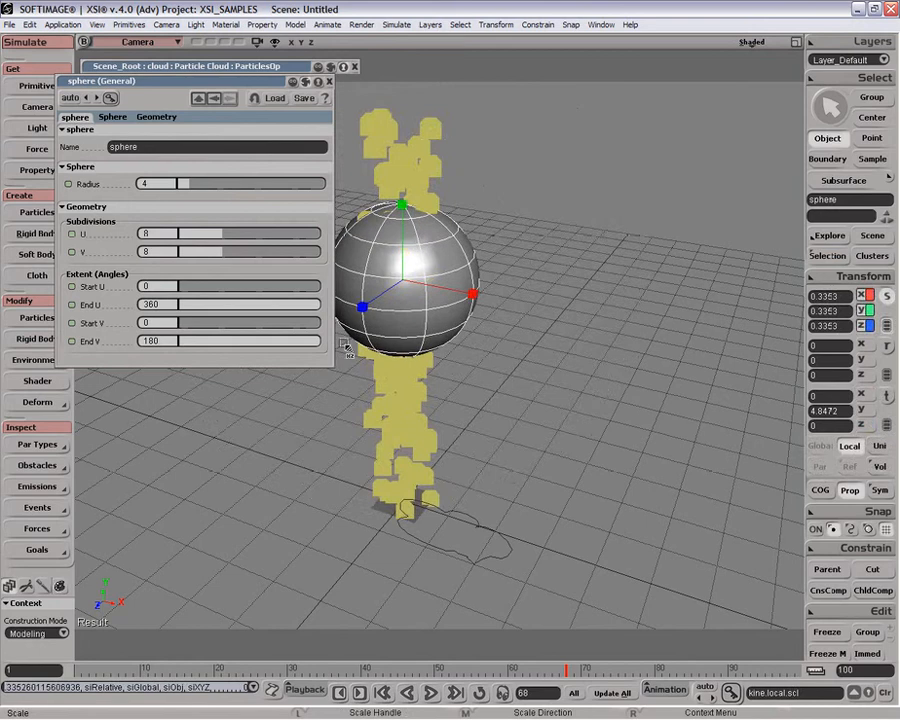
{"action": "left_click_drag", "start_coordinate": [404, 242], "coordinate": [405, 287]}
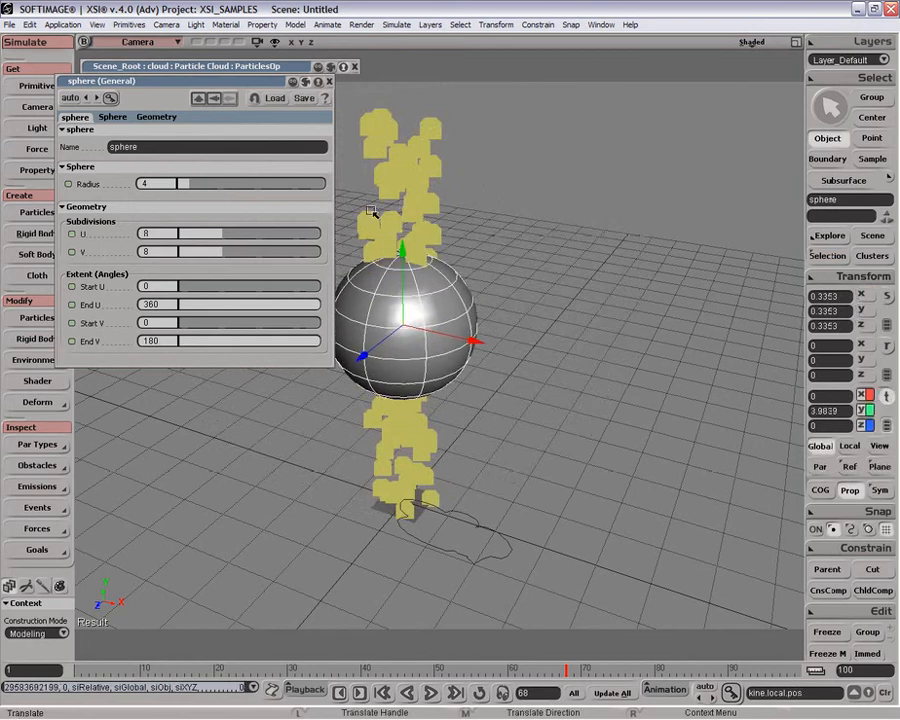
Apply a Shrink Wrap deformation to the particle cloud with the sphere as the inner object
{"action": "key", "text": "space"}
{"action": "left_click", "coordinate": [392, 133]}
{"action": "key", "text": "v"}
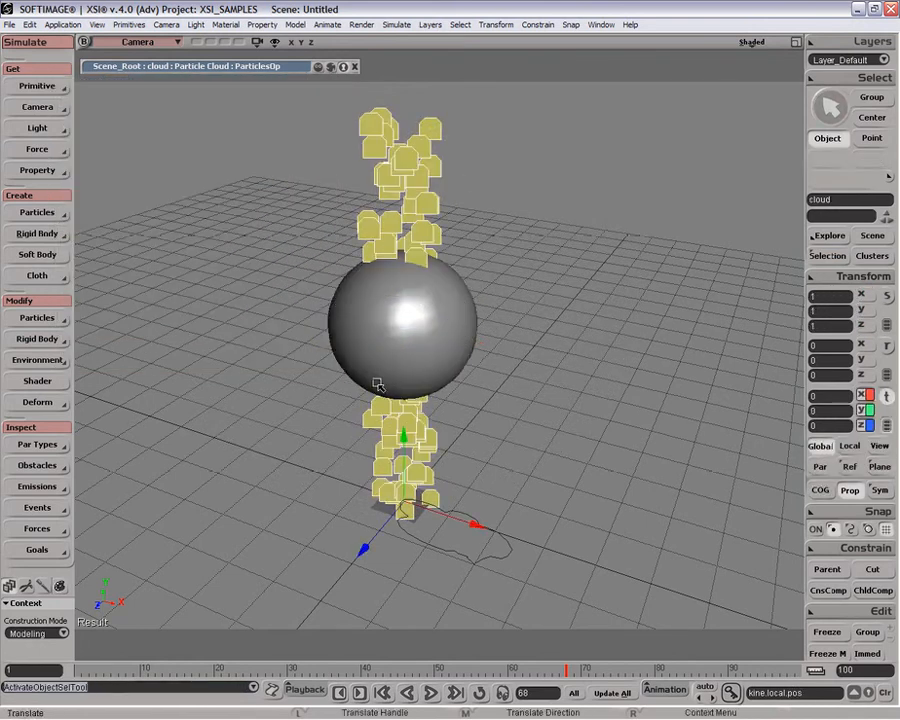
{"action": "left_click", "coordinate": [62, 402]}
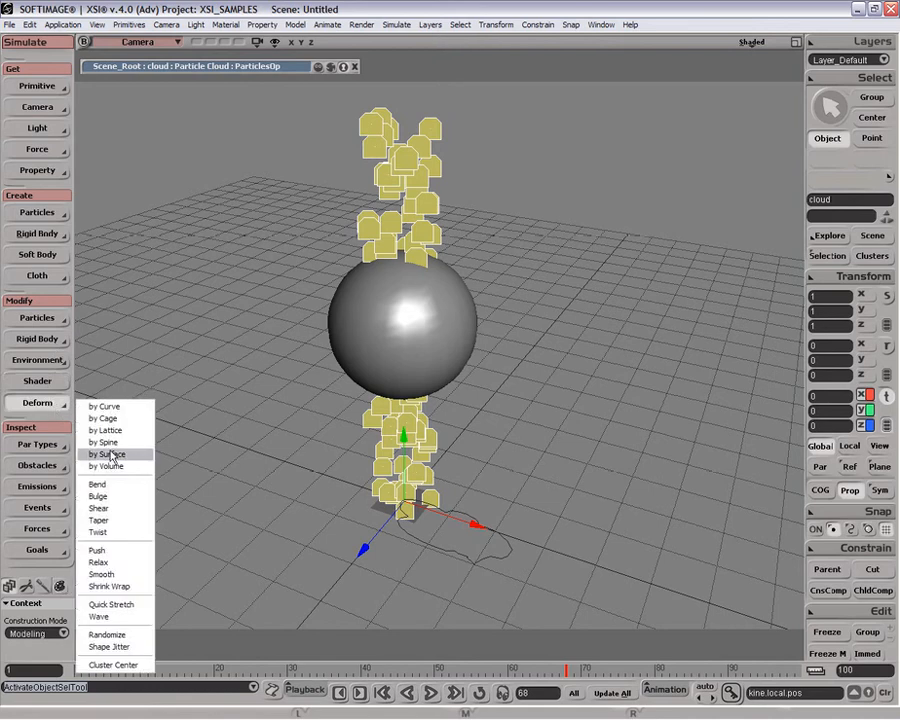
{"action": "left_click", "coordinate": [116, 582]}
{"action": "left_click", "coordinate": [465, 332]}
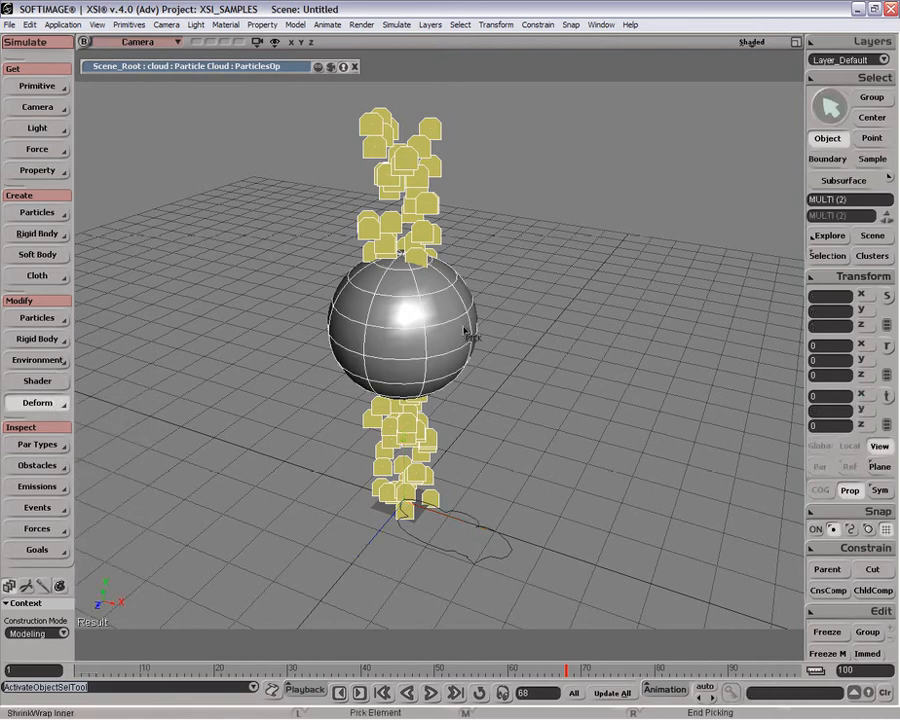
{"action": "right_click", "coordinate": [560, 233]}
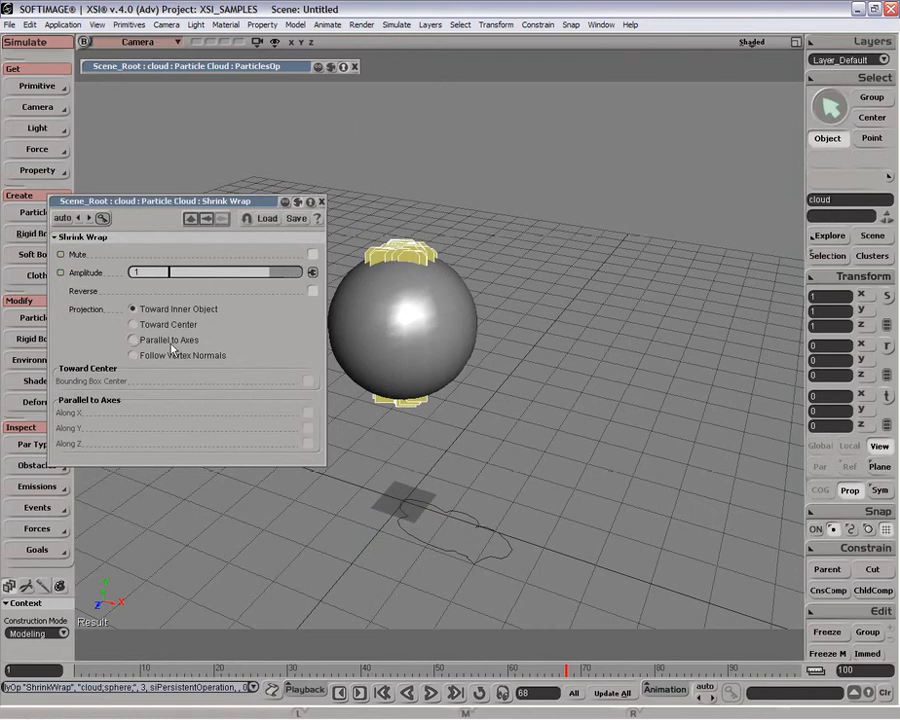
Try the Shrink Wrap projections Parallel to Axes along Y and Follow Vertex Normals on the cloud
{"action": "left_click", "coordinate": [170, 340]}
{"action": "left_click", "coordinate": [309, 428]}
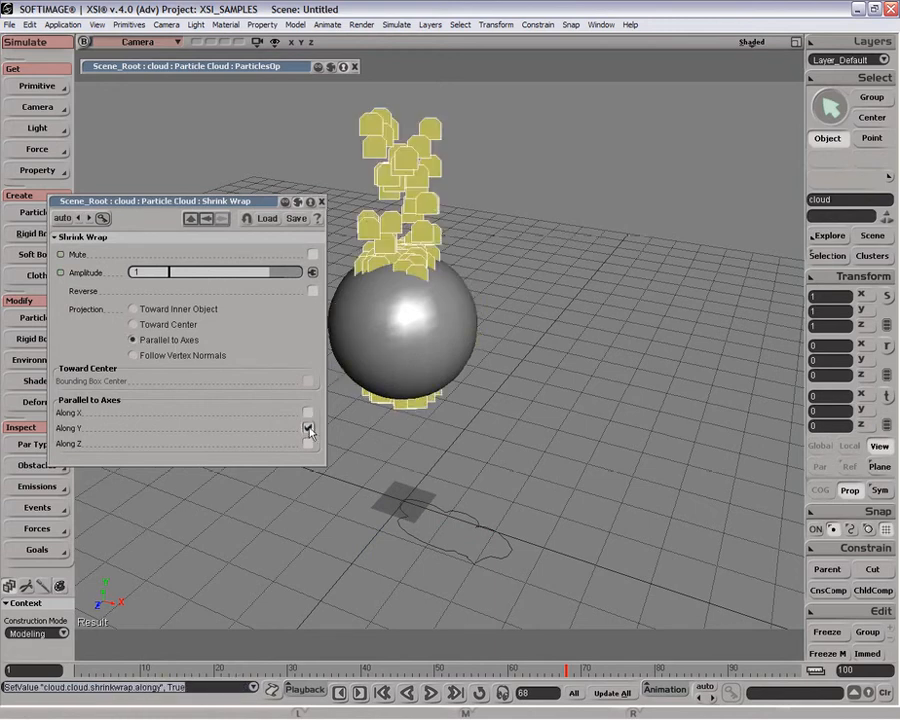
{"action": "left_click", "coordinate": [140, 355]}
{"action": "left_click", "coordinate": [425, 343]}
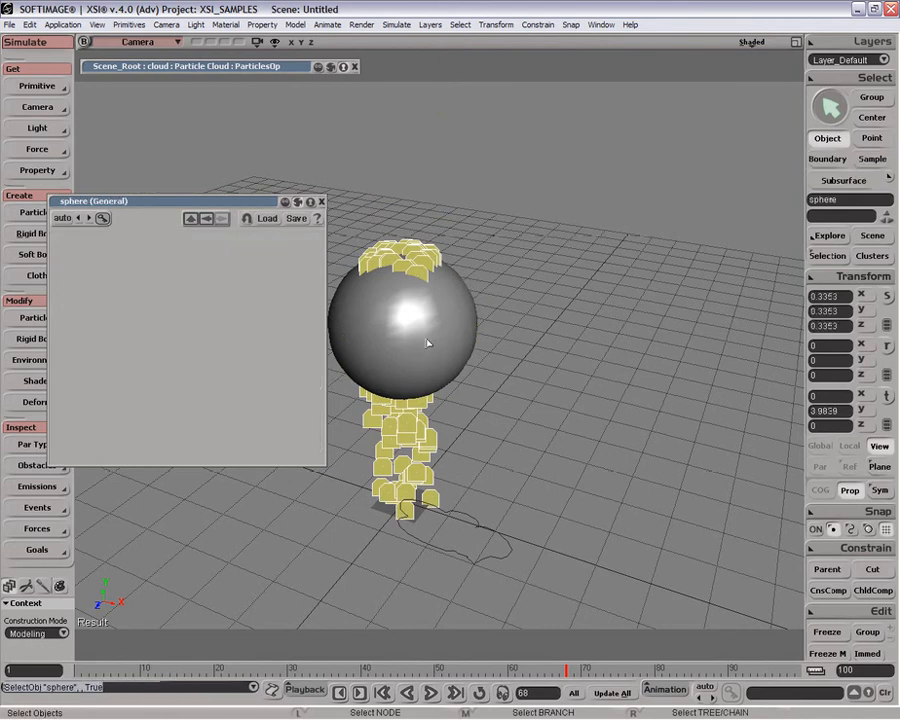
{"action": "left_click", "coordinate": [206, 219]}
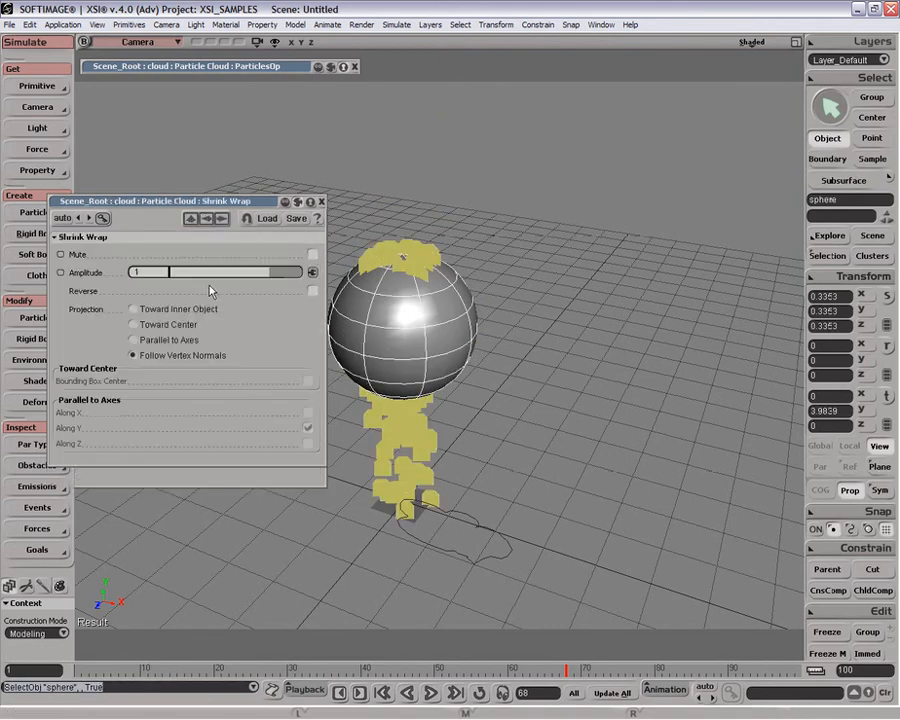
Set the Shrink Wrap Amplitude to 1.809 and project Parallel to Axes along X only, closing the properties
{"action": "left_click_drag", "start_coordinate": [294, 270], "coordinate": [299, 272]}
{"action": "left_click", "coordinate": [172, 341]}
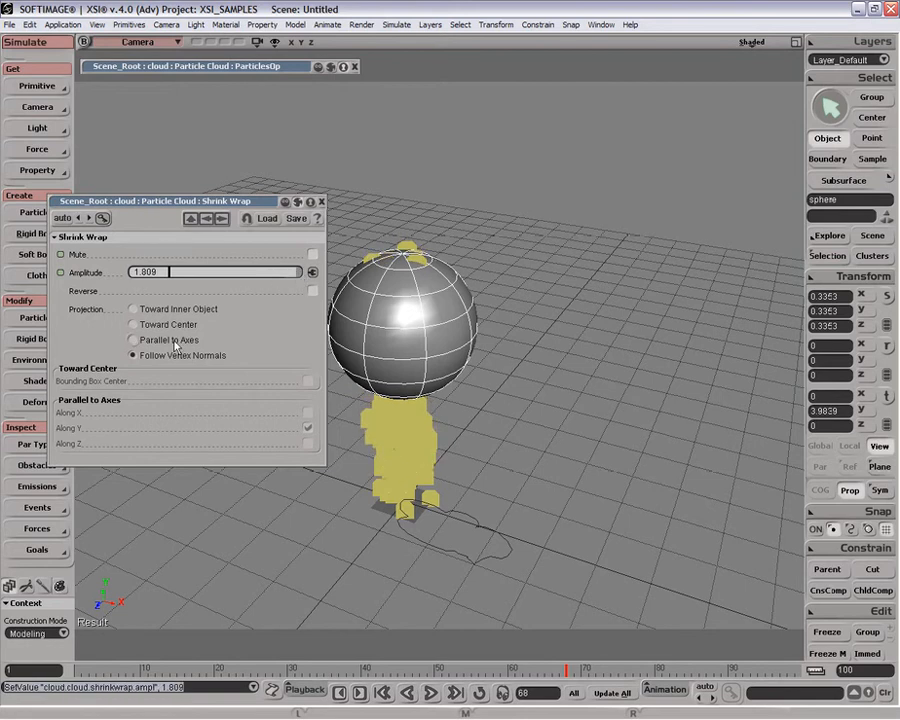
{"action": "left_click", "coordinate": [308, 412]}
{"action": "left_click", "coordinate": [308, 428]}
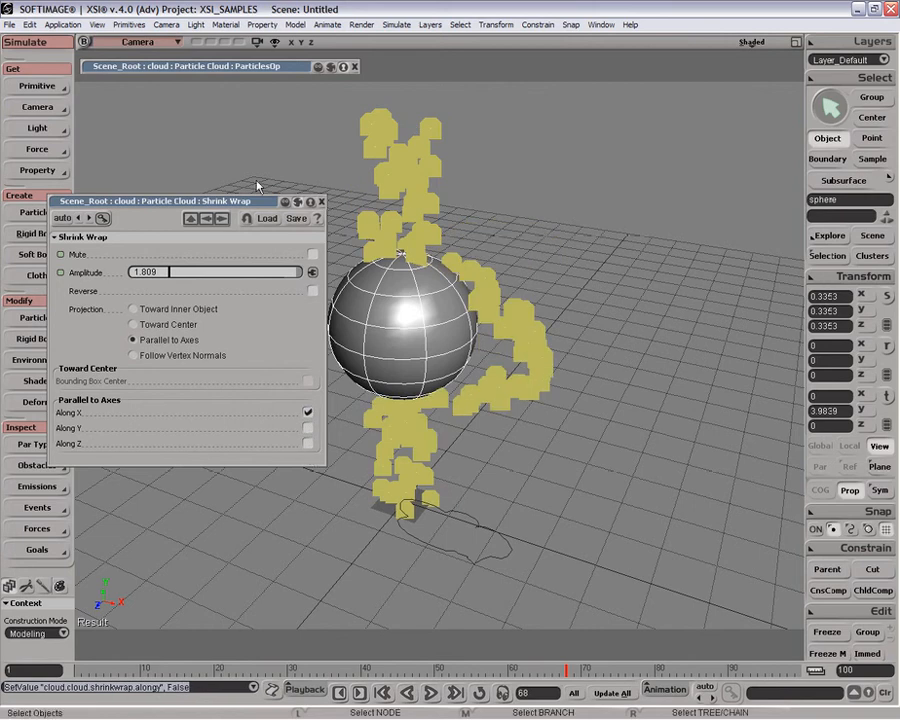
{"action": "left_click", "coordinate": [285, 202]}
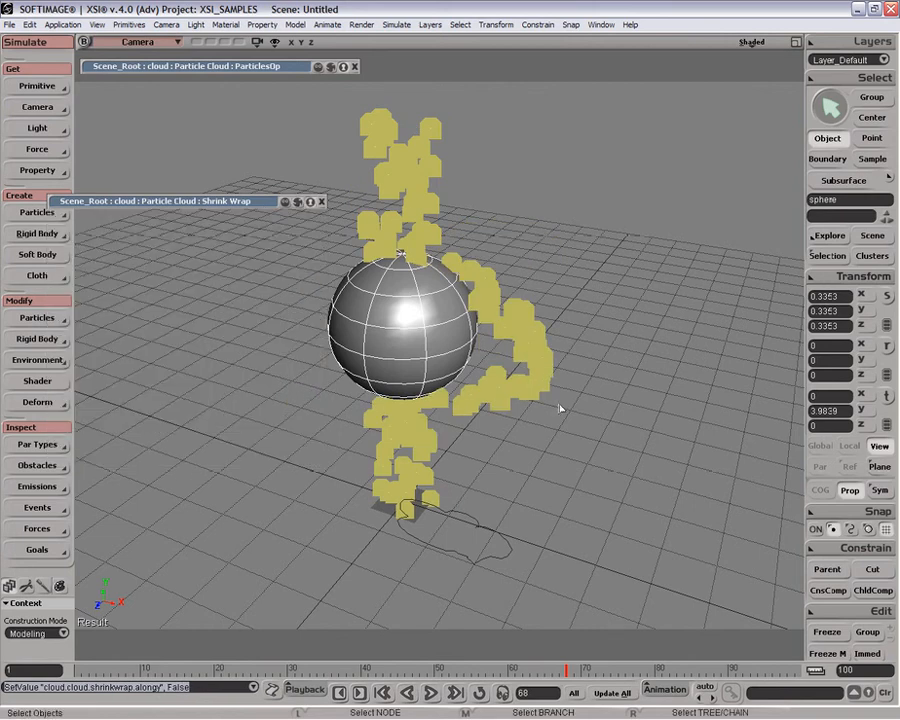
{"action": "left_click", "coordinate": [322, 202]}
View the cloud from a low side angle and set its Shrink Wrap Amplitude to 1.128
{"action": "key", "text": "o"}
{"action": "left_click_drag", "start_coordinate": [575, 325], "coordinate": [598, 267]}
{"action": "key", "text": "space"}
{"action": "left_click", "coordinate": [544, 332]}
{"action": "left_click", "coordinate": [828, 260]}
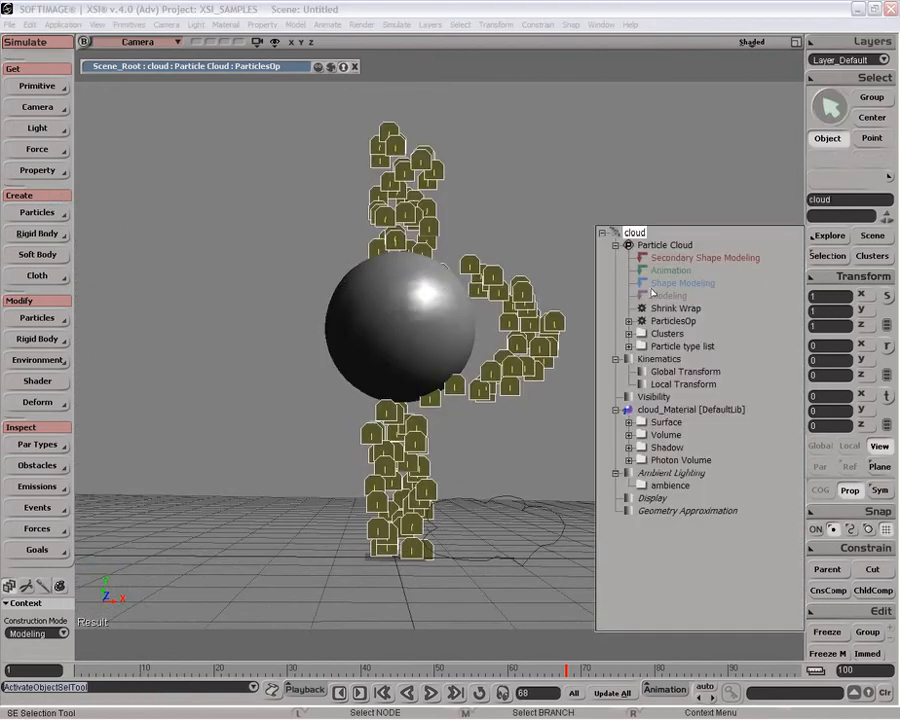
{"action": "left_click", "coordinate": [642, 310]}
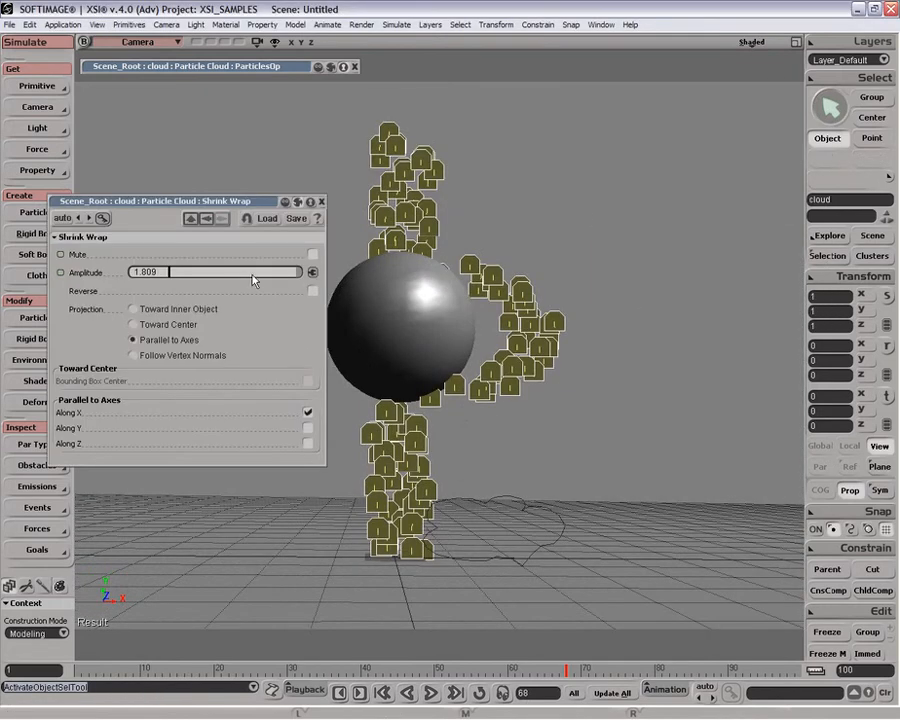
{"action": "left_click_drag", "start_coordinate": [291, 272], "coordinate": [330, 278]}
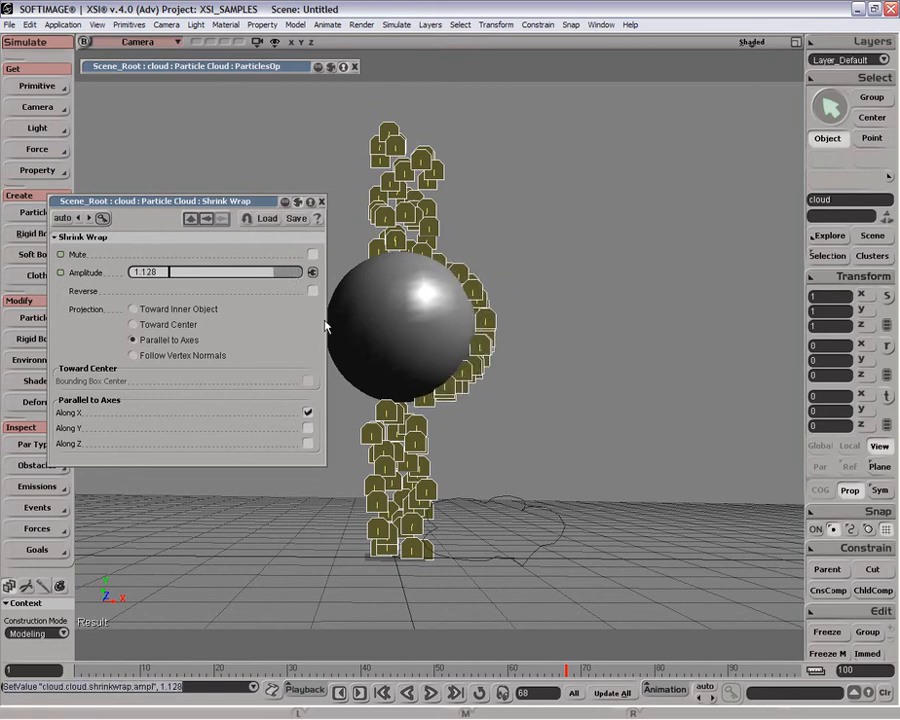
{"action": "left_click", "coordinate": [284, 201]}
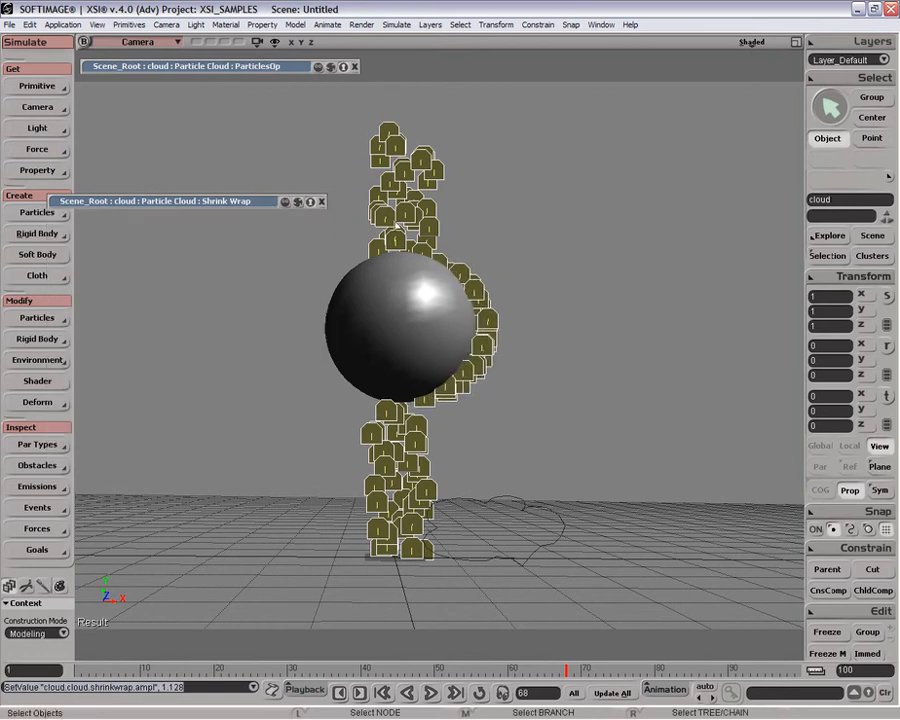
Move the cloud's Shrink Wrap operator between the Animation and Shape Modeling markers in the Explorer, and close the Explorer
{"action": "key", "text": "8"}
{"action": "left_click", "coordinate": [463, 457]}
{"action": "left_click", "coordinate": [477, 469]}
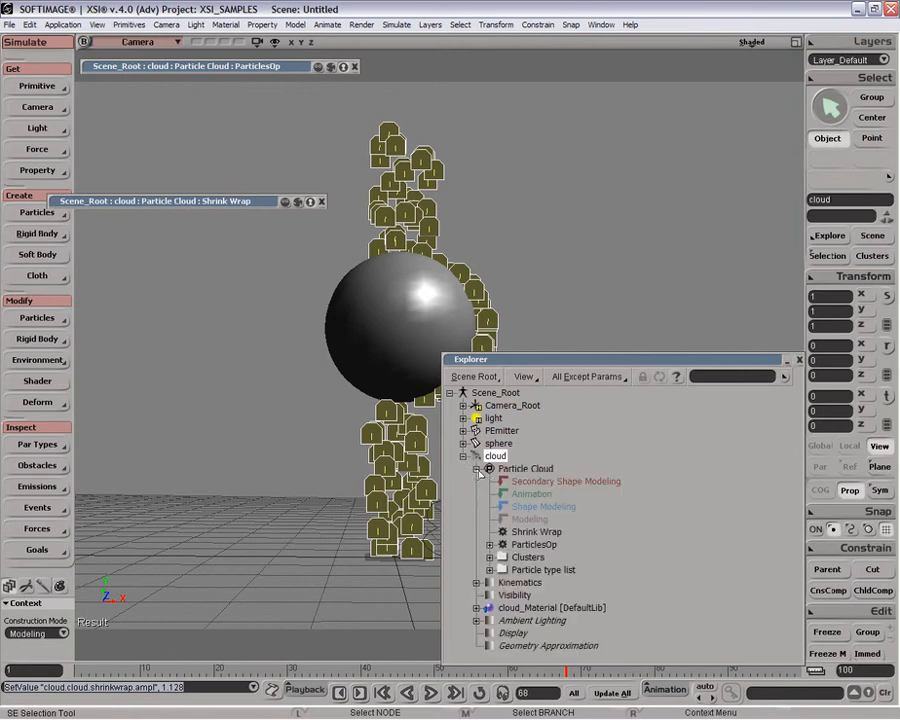
{"action": "left_click", "coordinate": [536, 532]}
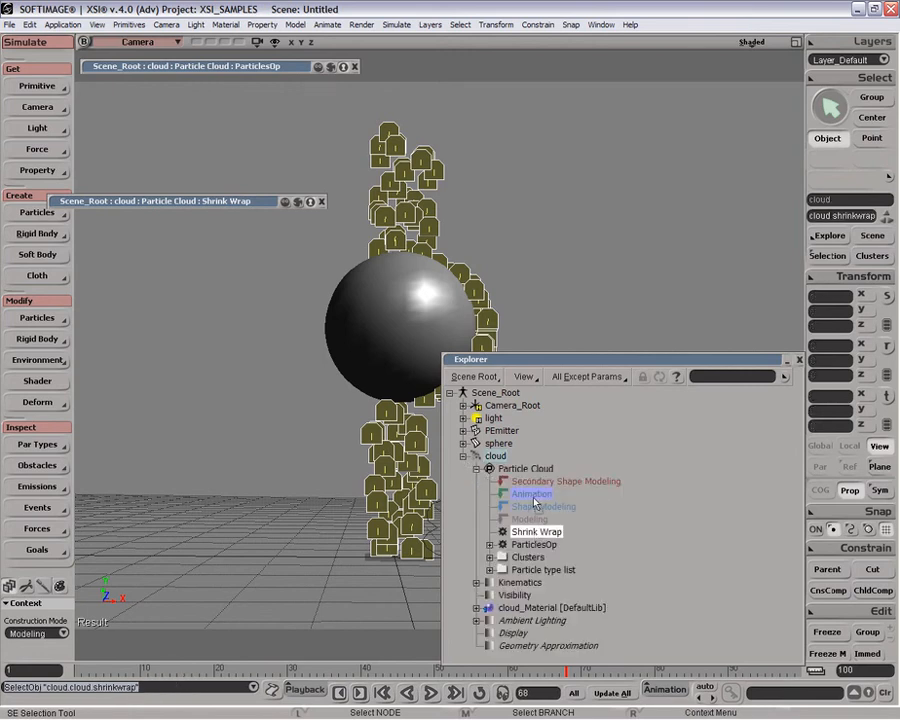
{"action": "left_click_drag", "start_coordinate": [537, 516], "coordinate": [538, 509]}
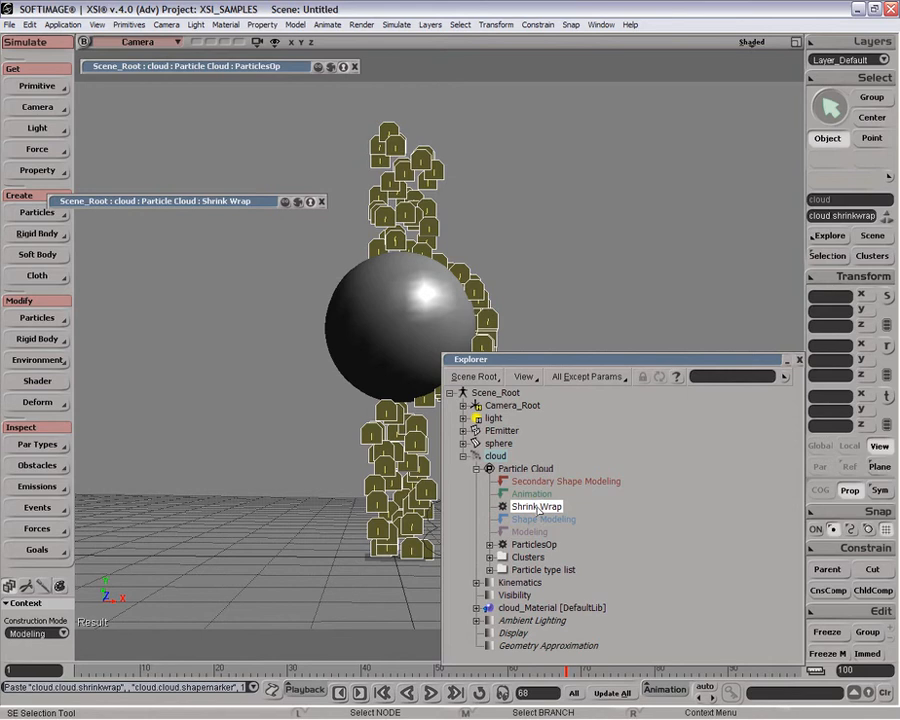
{"action": "left_click", "coordinate": [798, 362]}
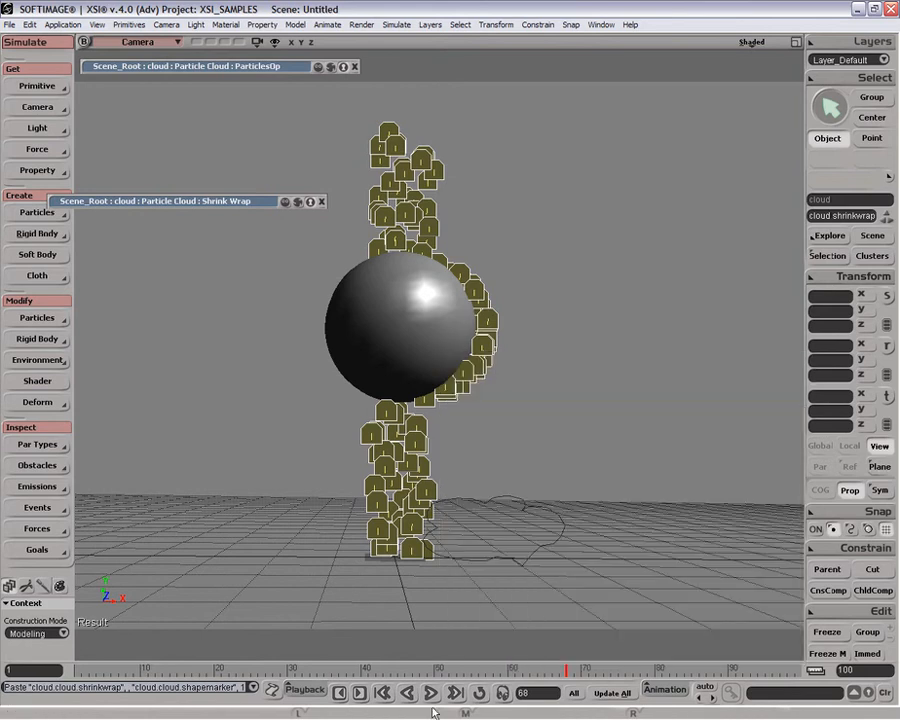
Play the particle simulation from the start, stop around frame 63 and view the cloud and sphere from the side
{"action": "left_click", "coordinate": [430, 693]}
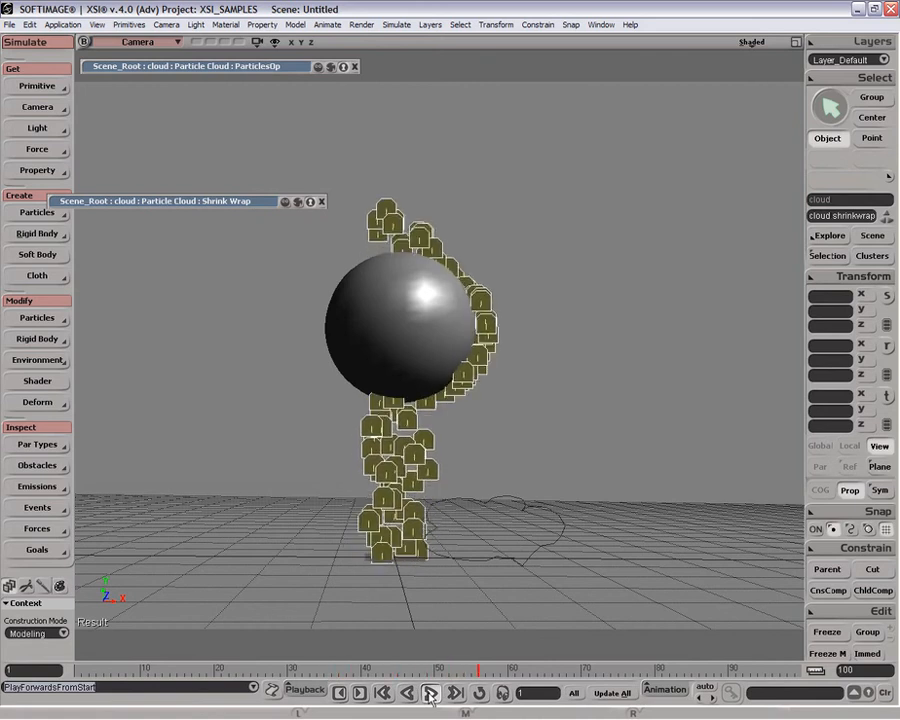
{"action": "left_click", "coordinate": [430, 693]}
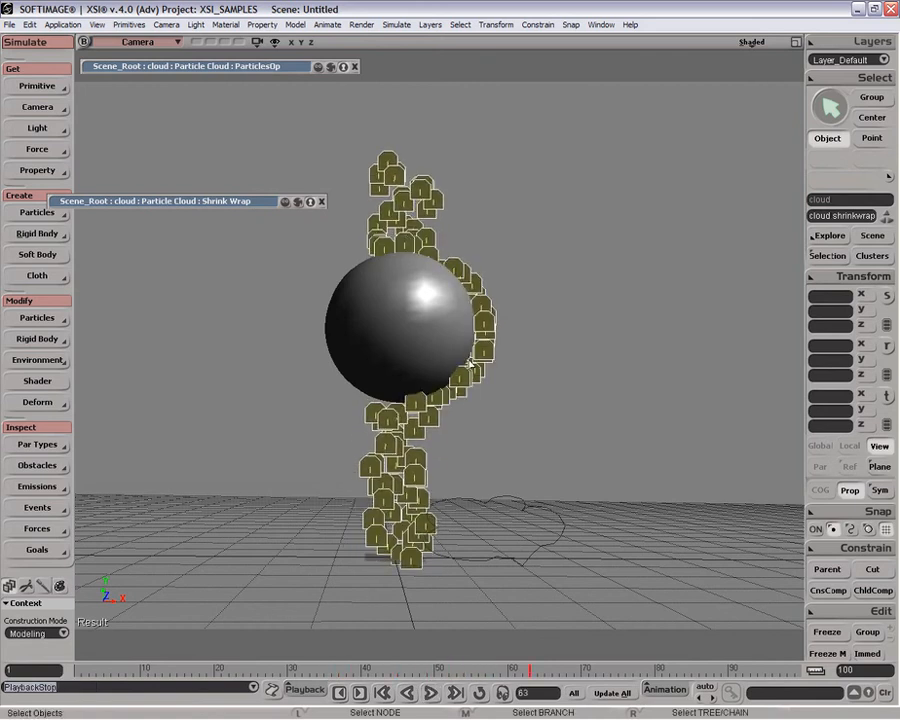
{"action": "left_click_drag", "start_coordinate": [538, 340], "coordinate": [449, 369]}
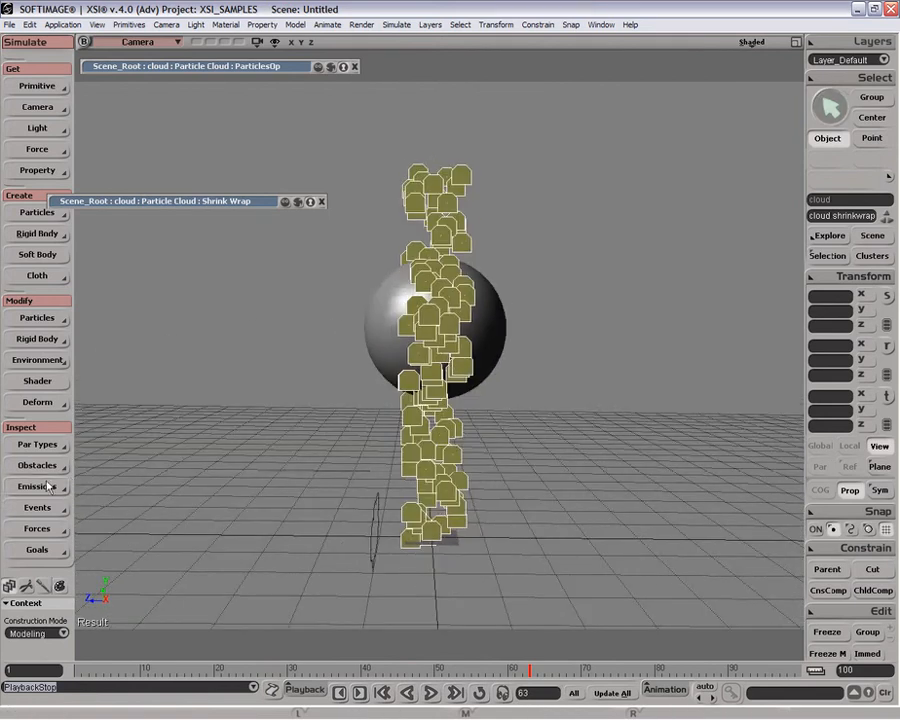
Select the particle cloud, set the construction mode to Animation and apply a Twist deformation to the cloud
{"action": "left_click", "coordinate": [45, 402]}
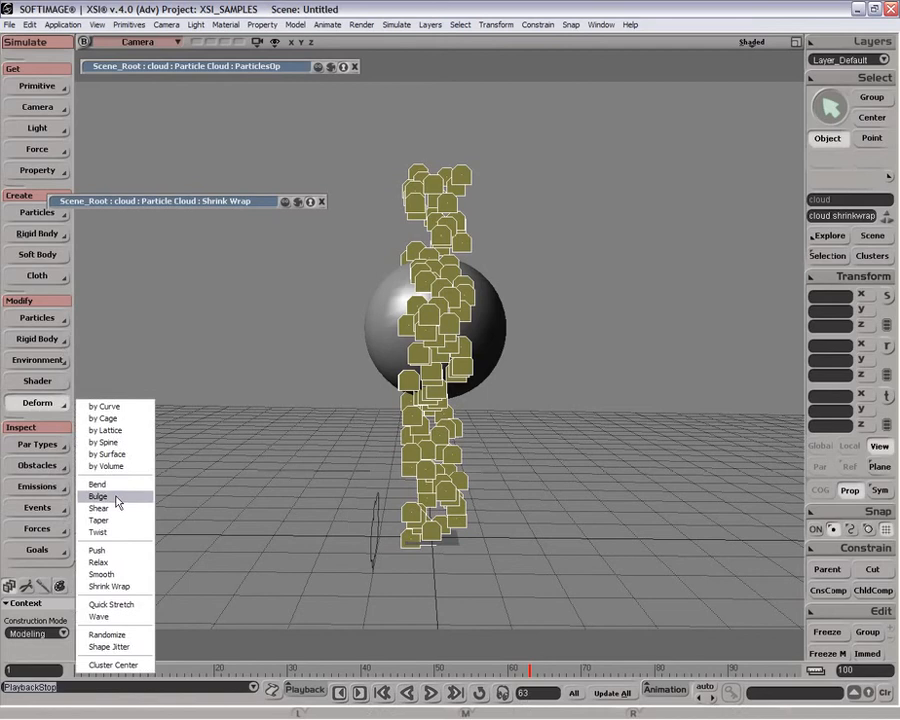
{"action": "left_click", "coordinate": [119, 534]}
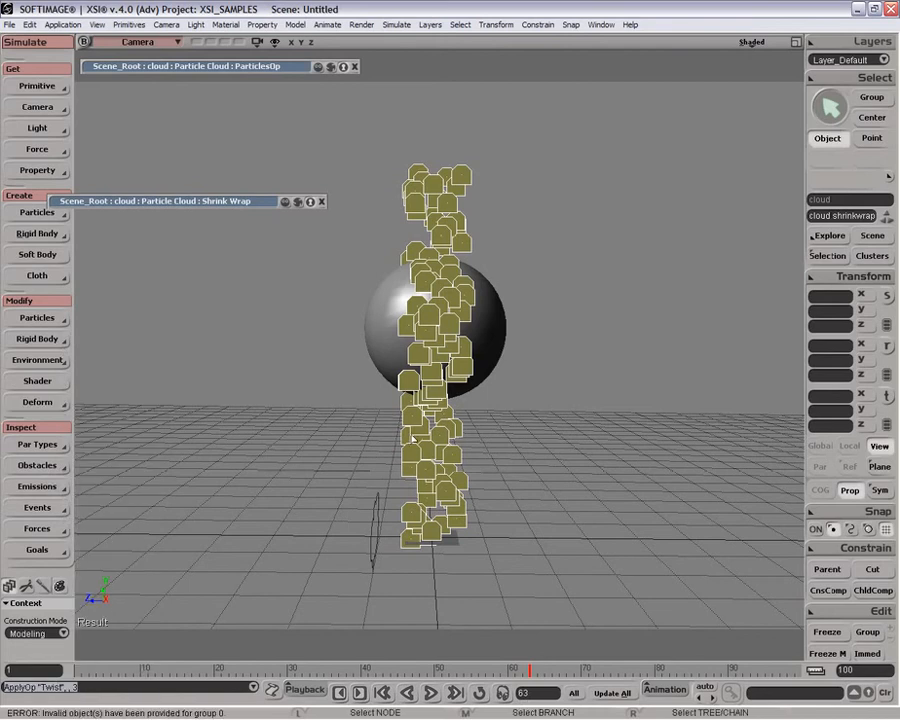
{"action": "left_click", "coordinate": [418, 429]}
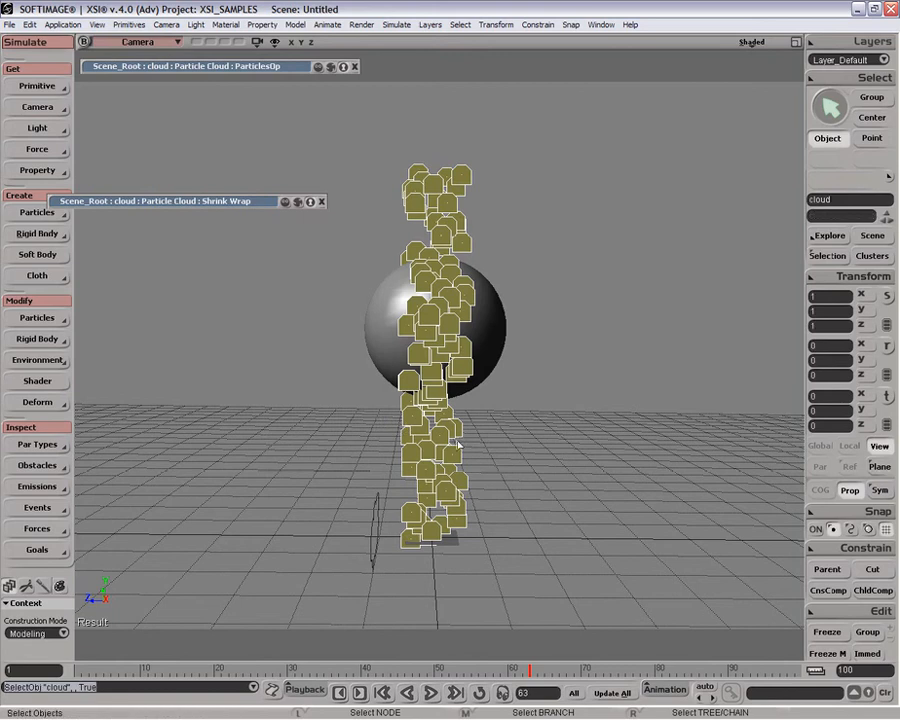
{"action": "left_click", "coordinate": [34, 633]}
{"action": "left_click", "coordinate": [60, 610]}
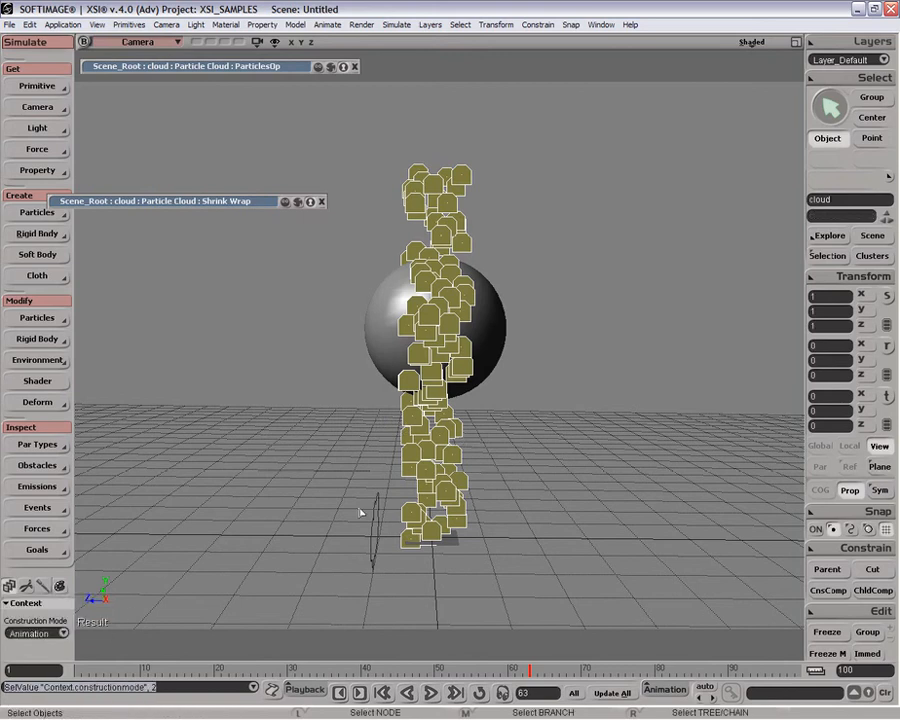
{"action": "left_click", "coordinate": [440, 480]}
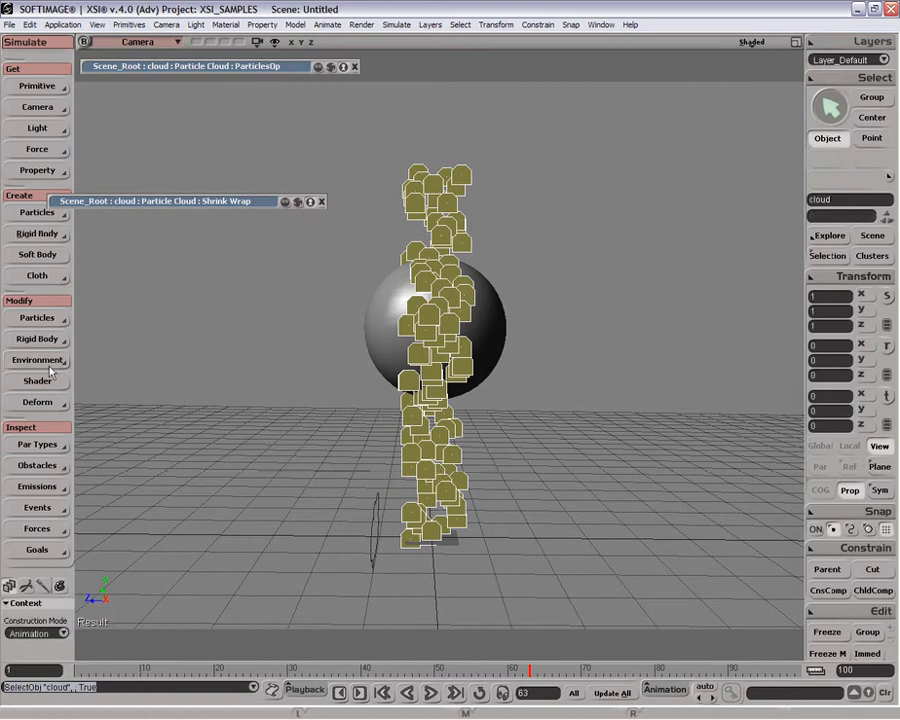
{"action": "left_click", "coordinate": [42, 402]}
{"action": "left_click", "coordinate": [145, 532]}
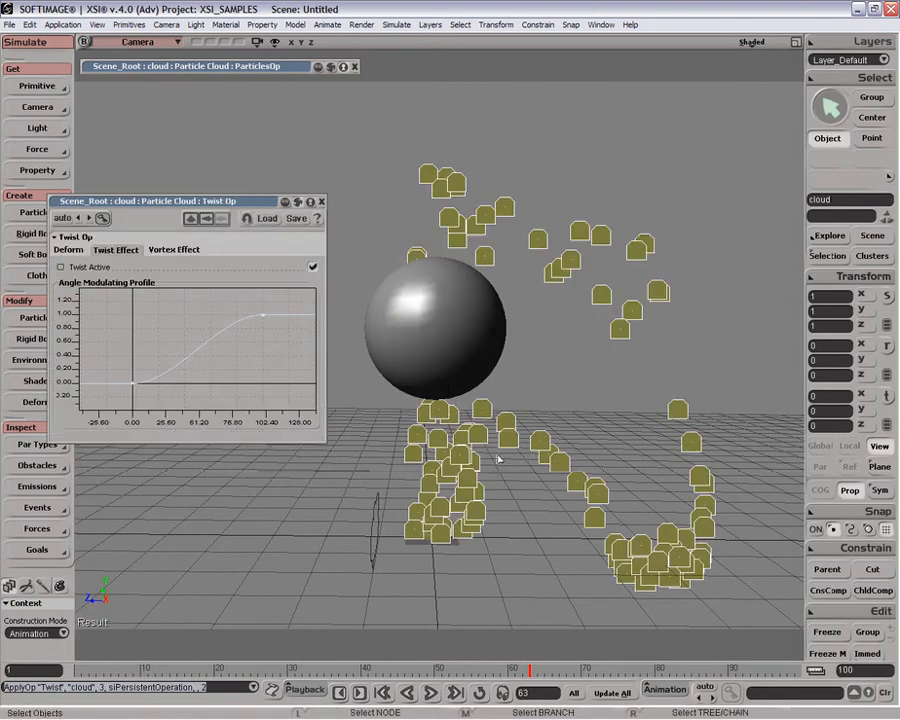
Set the cloud's Twist deformation to the Y Axis with an Angle of 360
{"action": "key", "text": "o"}
{"action": "left_click_drag", "start_coordinate": [512, 463], "coordinate": [469, 362]}
{"action": "left_click", "coordinate": [68, 249]}
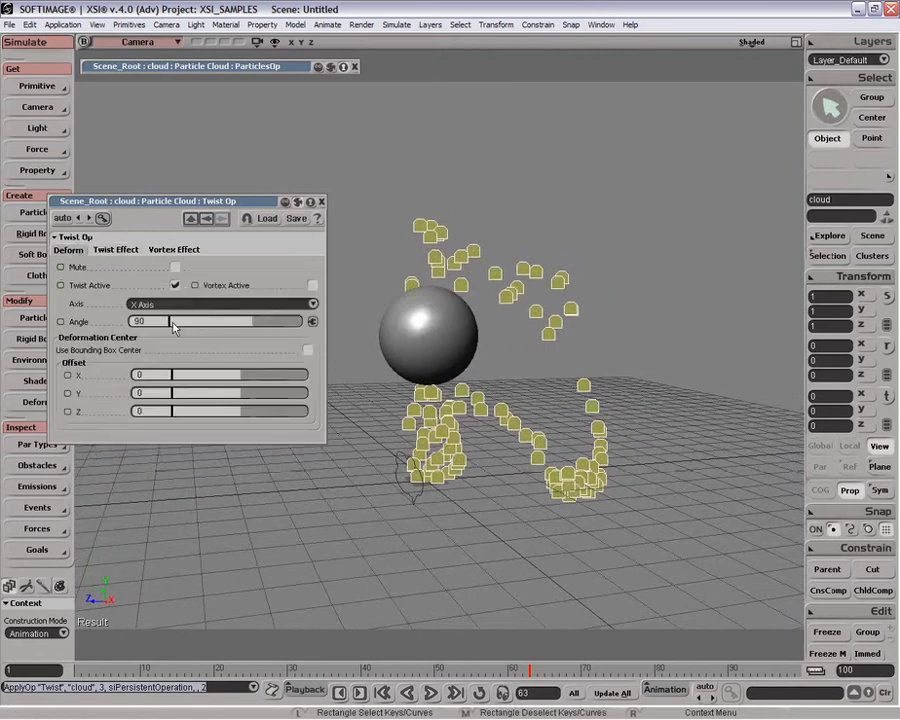
{"action": "left_click", "coordinate": [233, 304]}
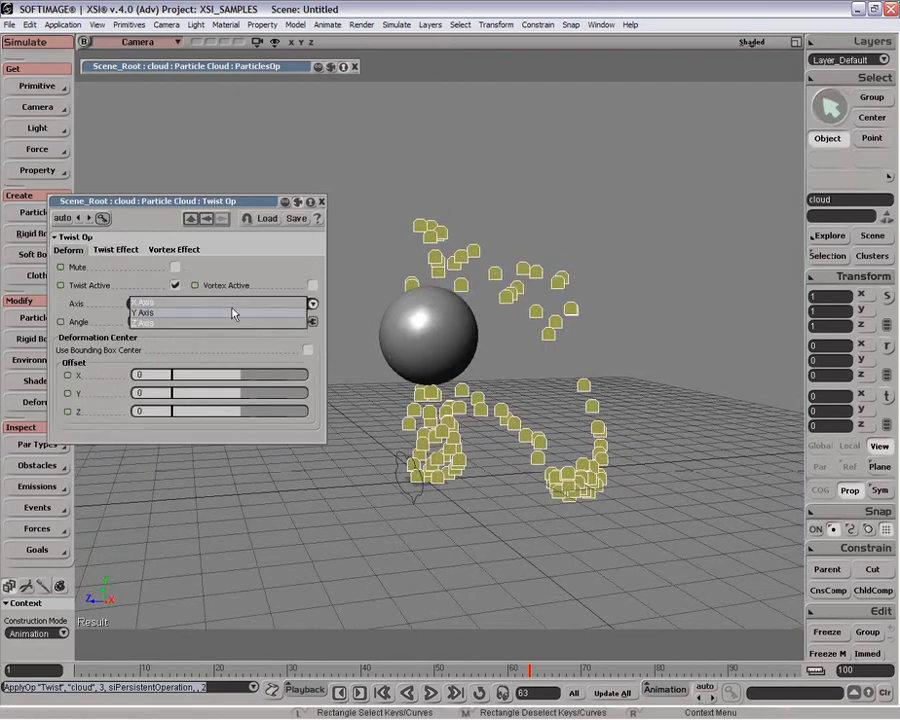
{"action": "left_click", "coordinate": [232, 312]}
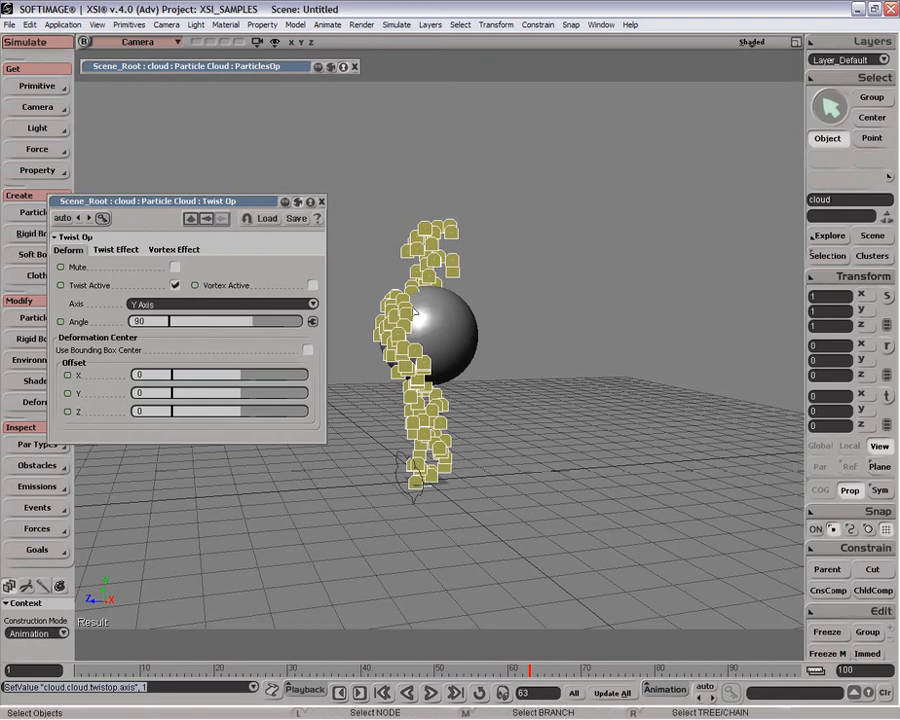
{"action": "left_click_drag", "start_coordinate": [169, 321], "coordinate": [312, 325]}
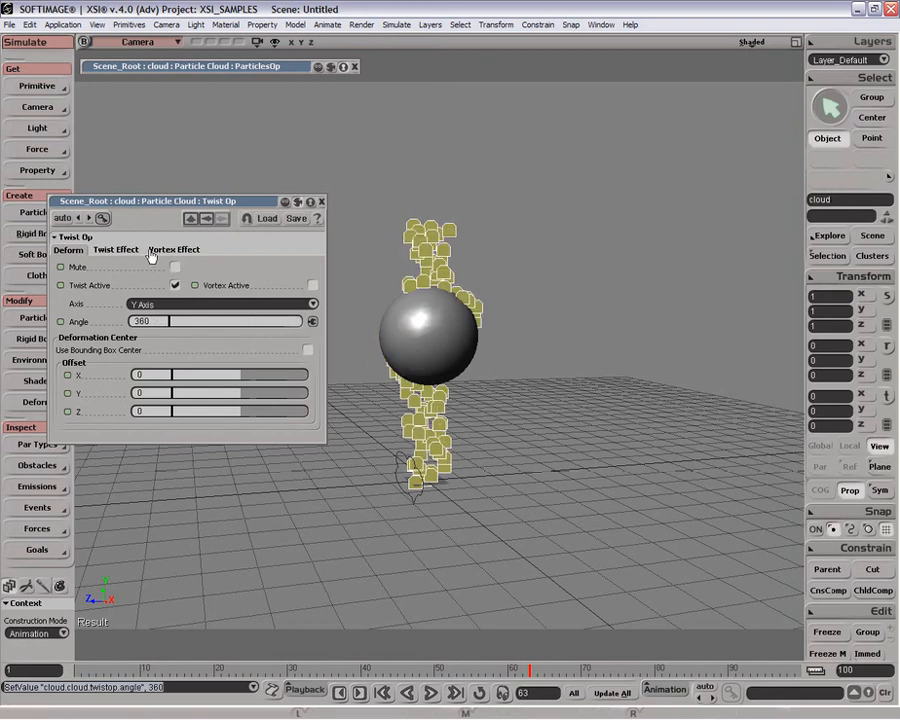
Play the simulation from the start and pull down the end key's tangent in the Twist angle modulating profile for a steep final rise
{"action": "left_click", "coordinate": [115, 251]}
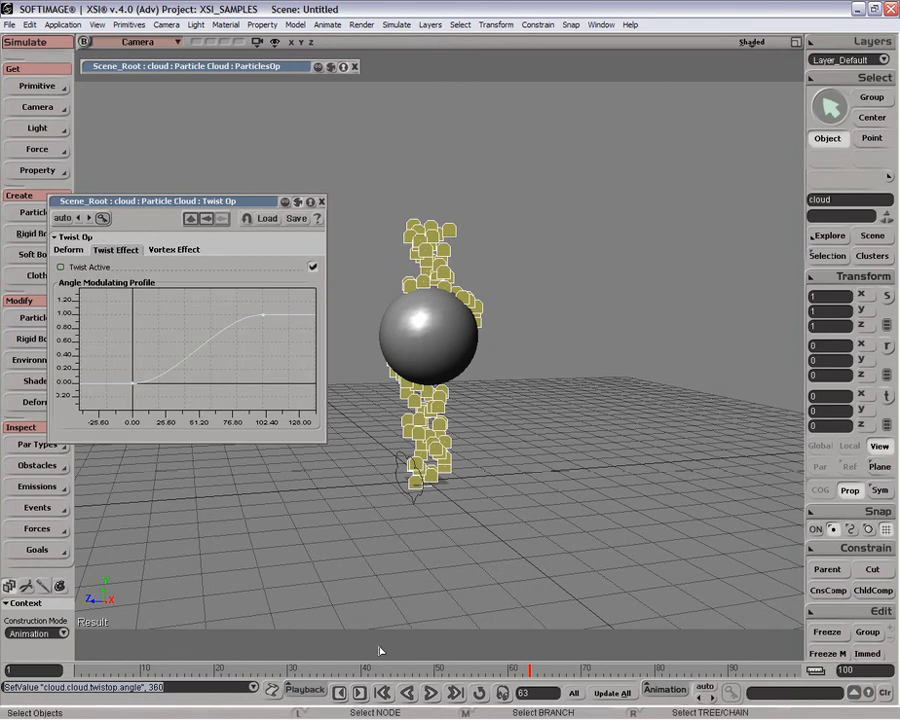
{"action": "left_click", "coordinate": [431, 692]}
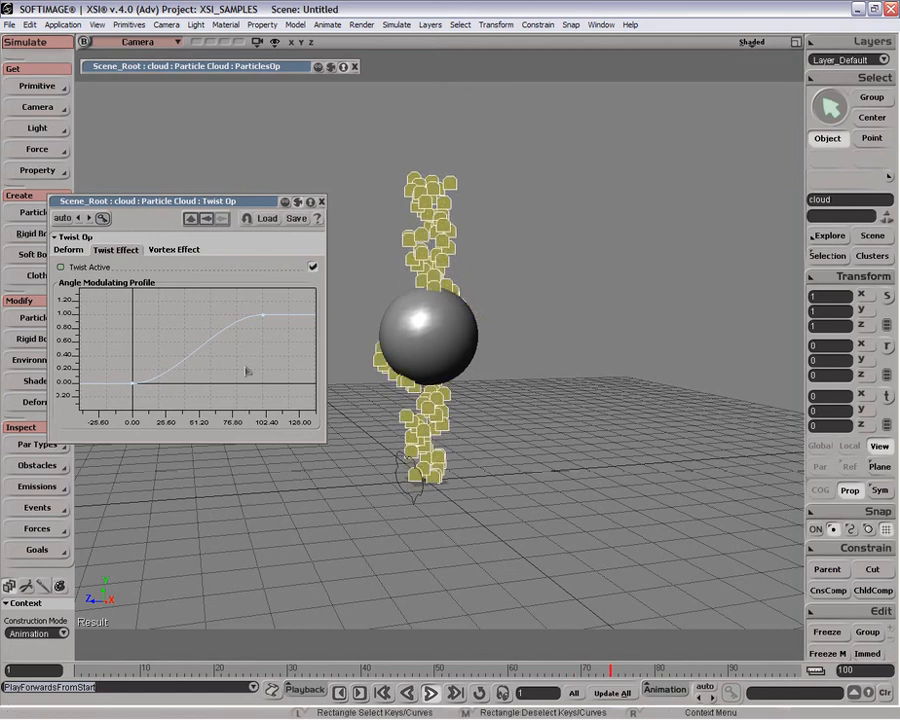
{"action": "left_click", "coordinate": [263, 316]}
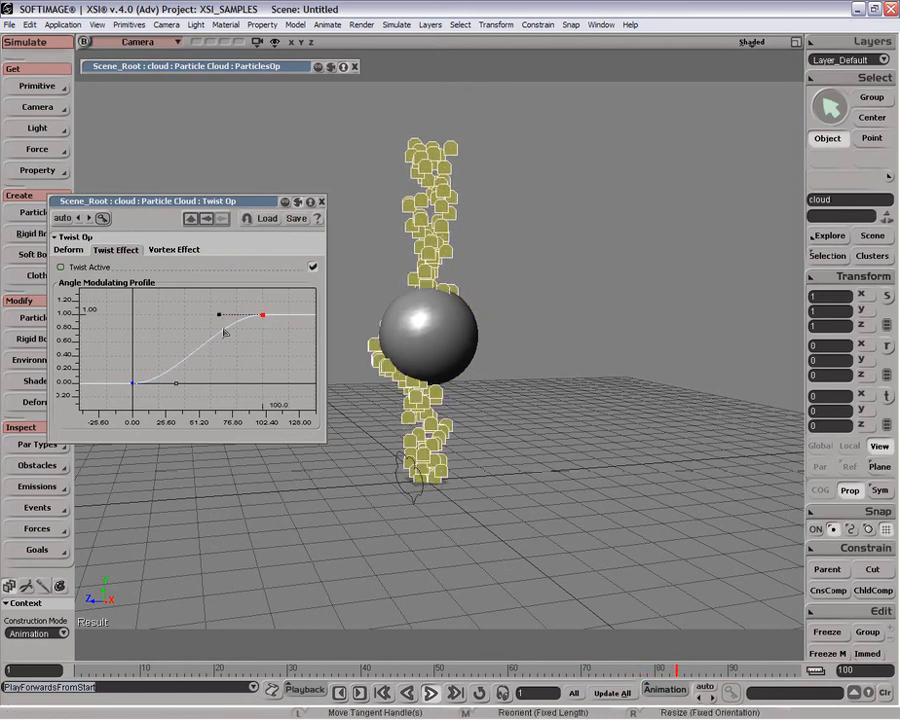
{"action": "left_click_drag", "start_coordinate": [219, 315], "coordinate": [253, 365]}
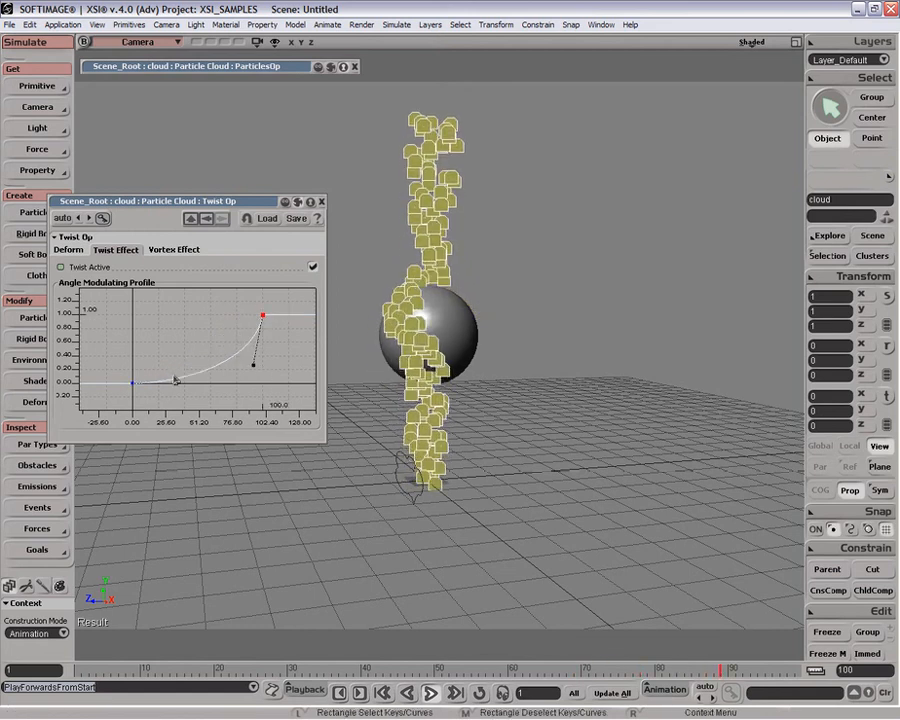
Close all open property pages of the particle cloud
{"action": "left_click", "coordinate": [322, 203]}
{"action": "left_click", "coordinate": [321, 201]}
{"action": "left_click", "coordinate": [354, 66]}
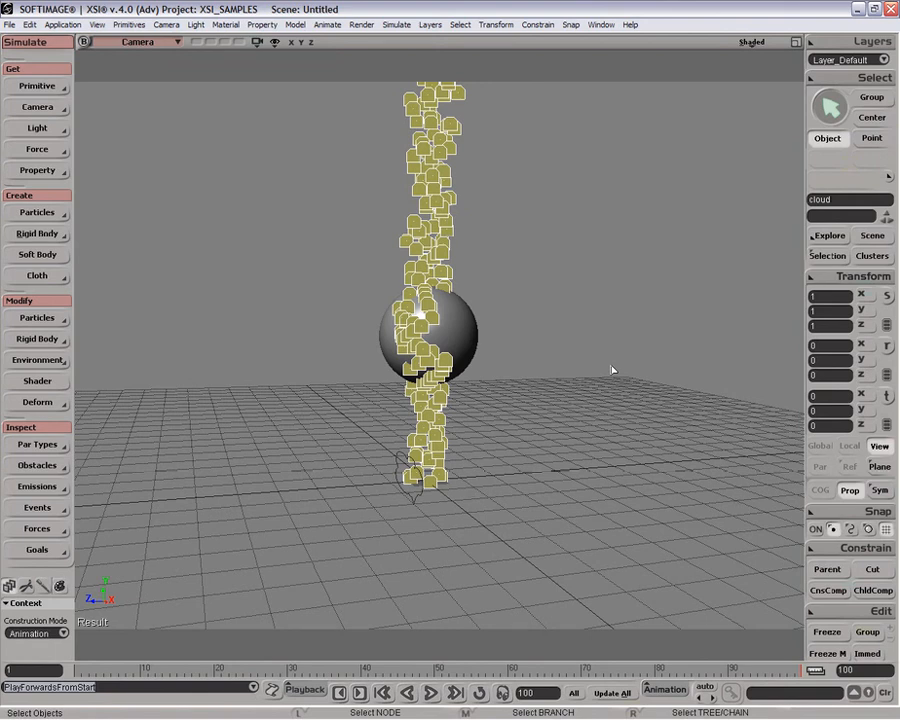
Delete the particle emitter, cloud and sphere together, and switch to the Model toolset with the empty grid seen from a higher angle
{"action": "left_click_drag", "start_coordinate": [390, 224], "coordinate": [510, 461]}
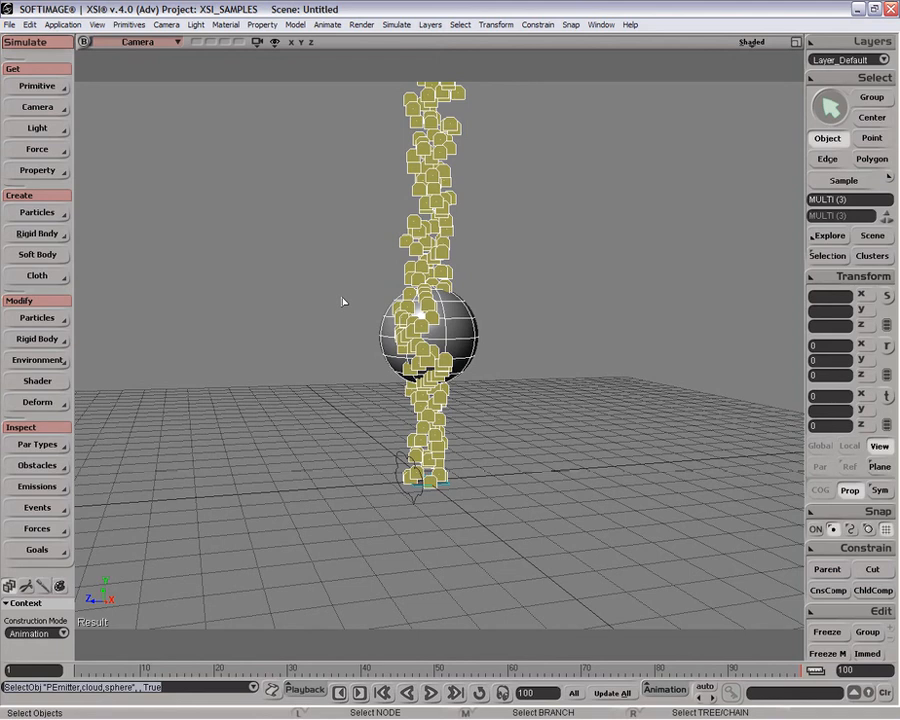
{"action": "key", "text": "Delete"}
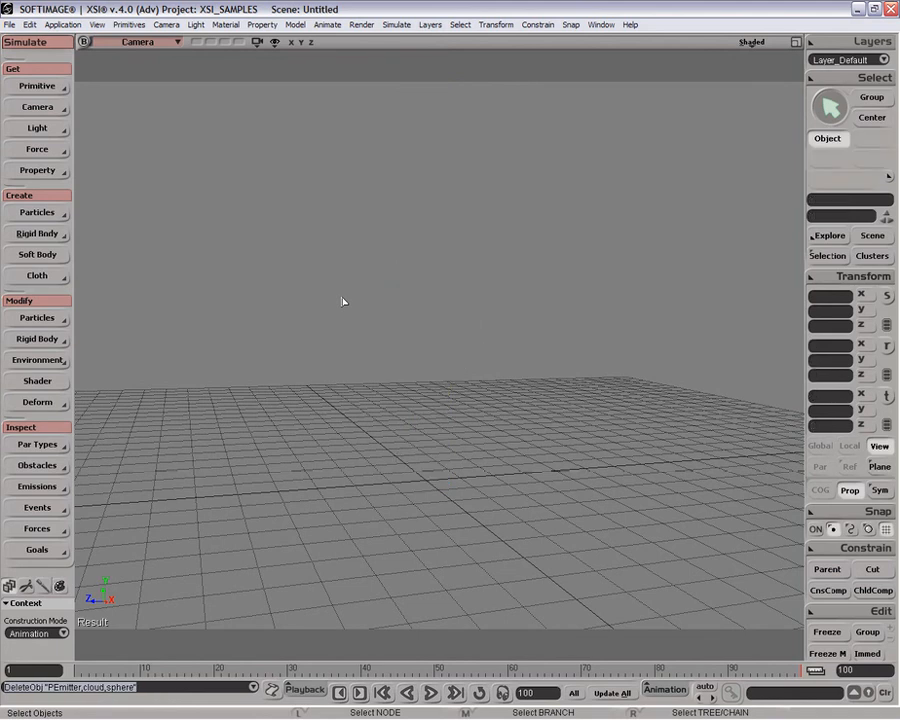
{"action": "left_click", "coordinate": [23, 38]}
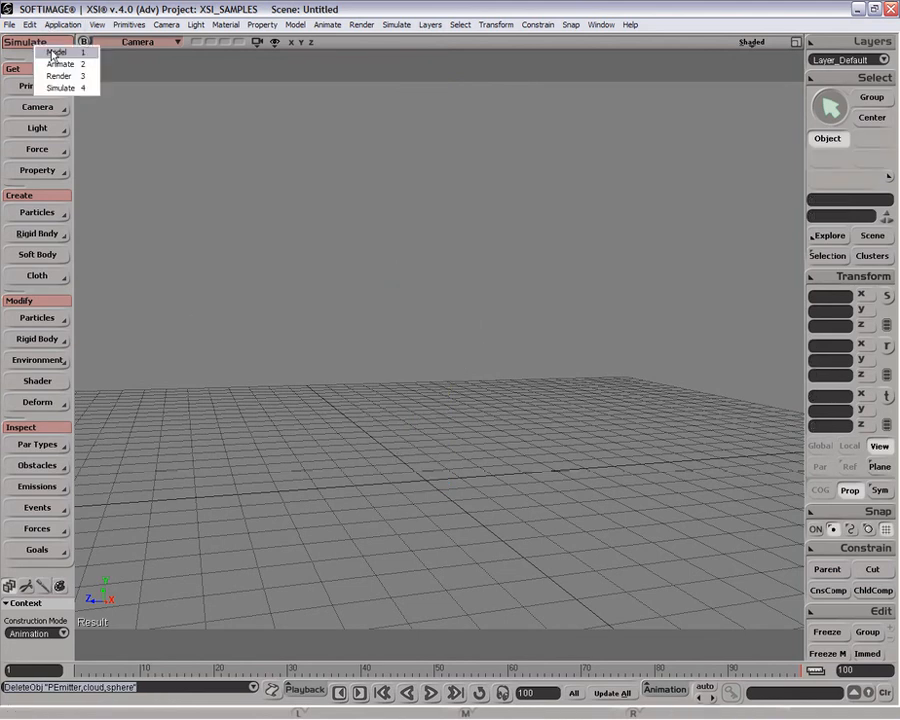
{"action": "left_click", "coordinate": [48, 52]}
{"action": "left_click_drag", "start_coordinate": [365, 338], "coordinate": [456, 328]}
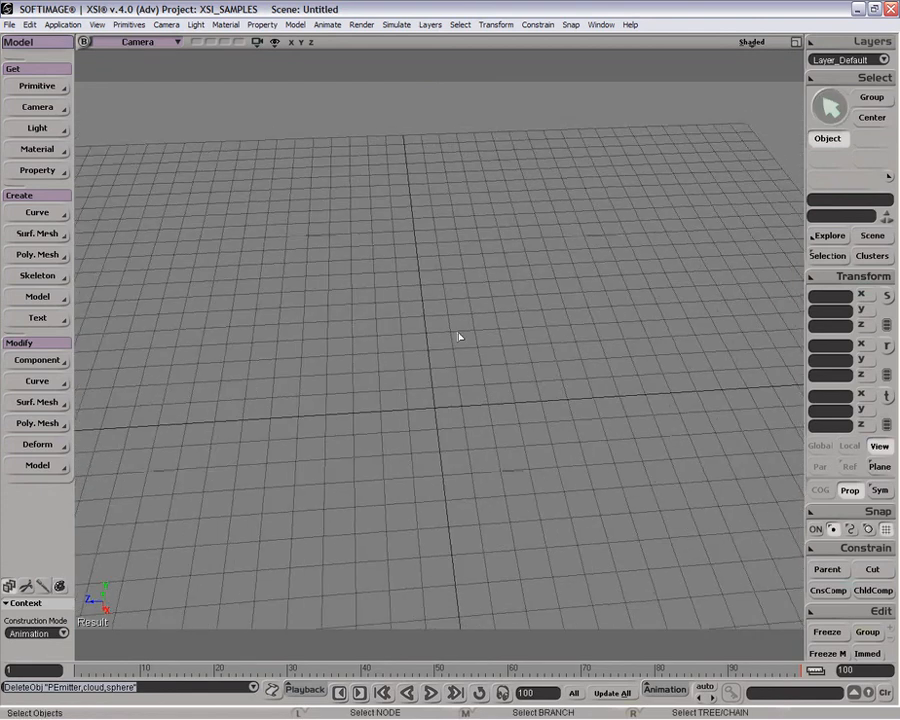